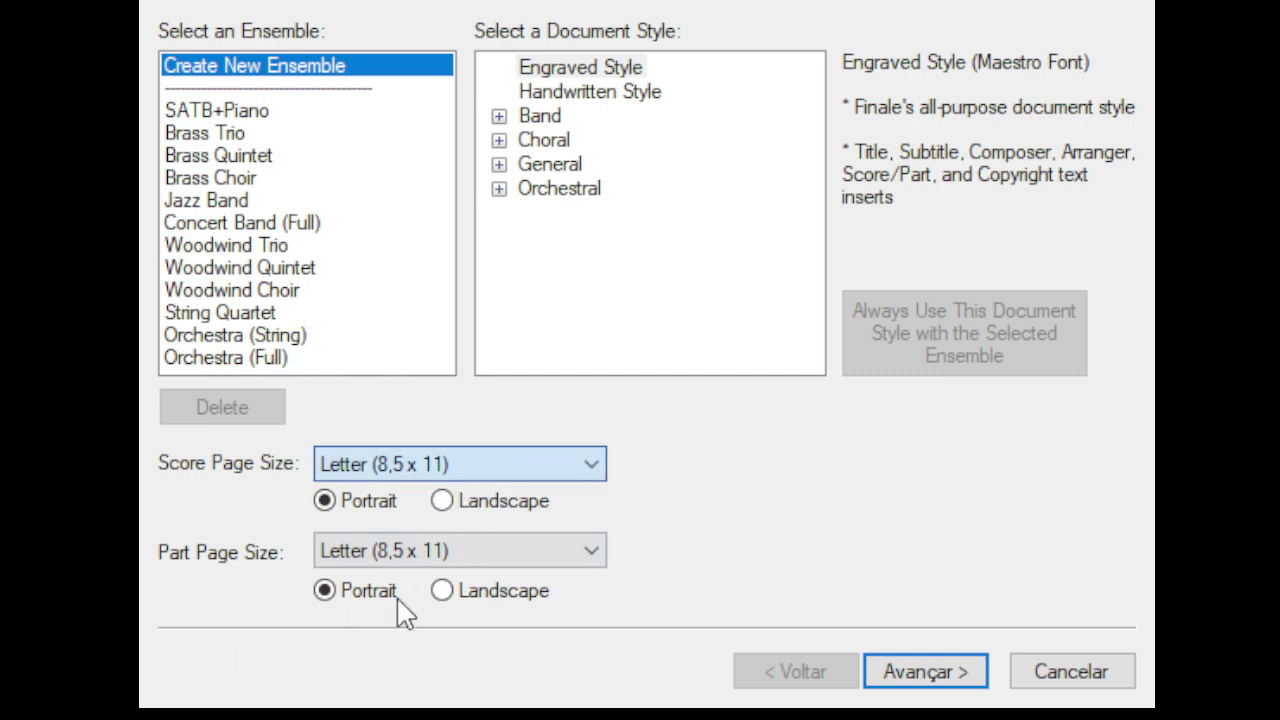
Set the score and part page sizes to A4 and proceed with a new ensemble in Engraved Style
key(Down)
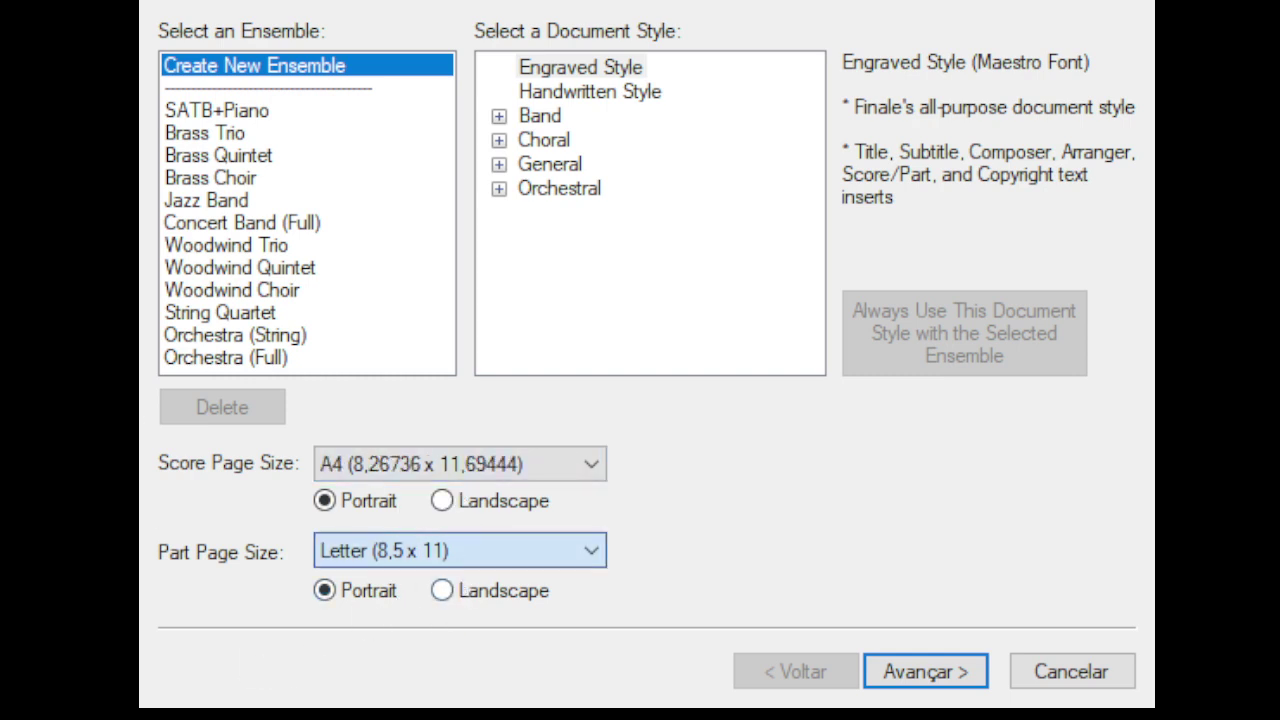
key(Down)
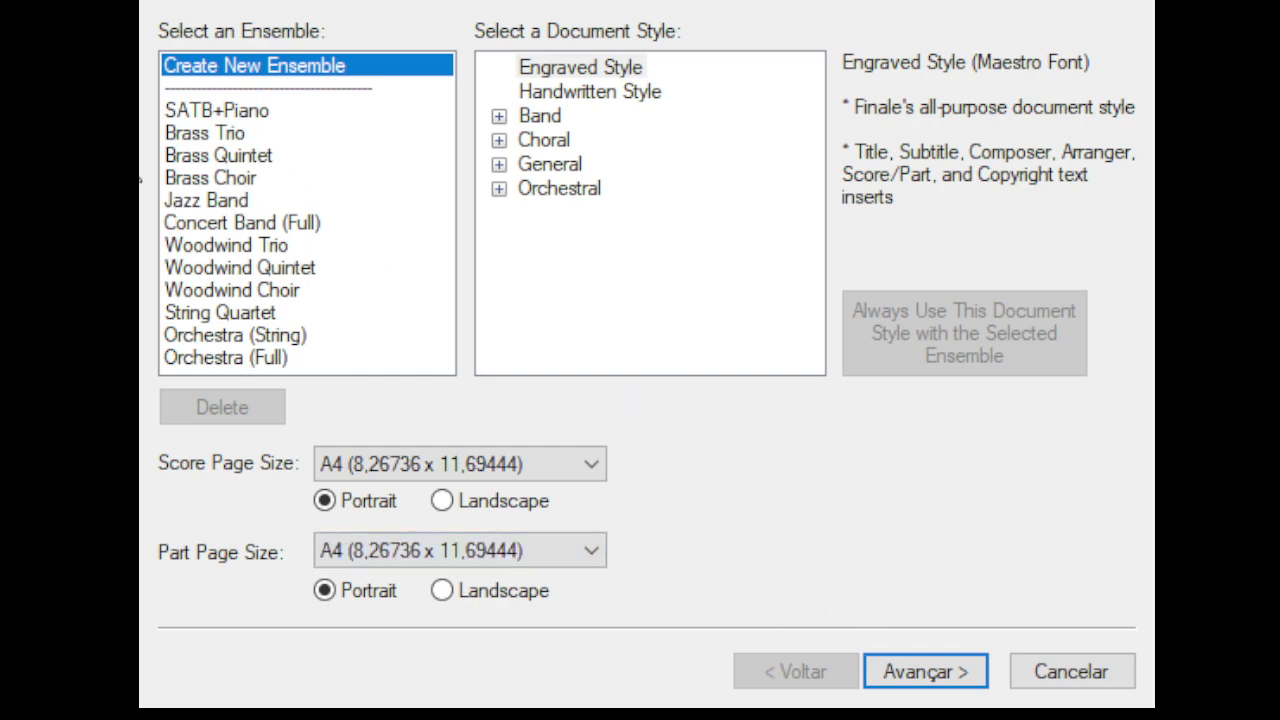
click(936, 676)
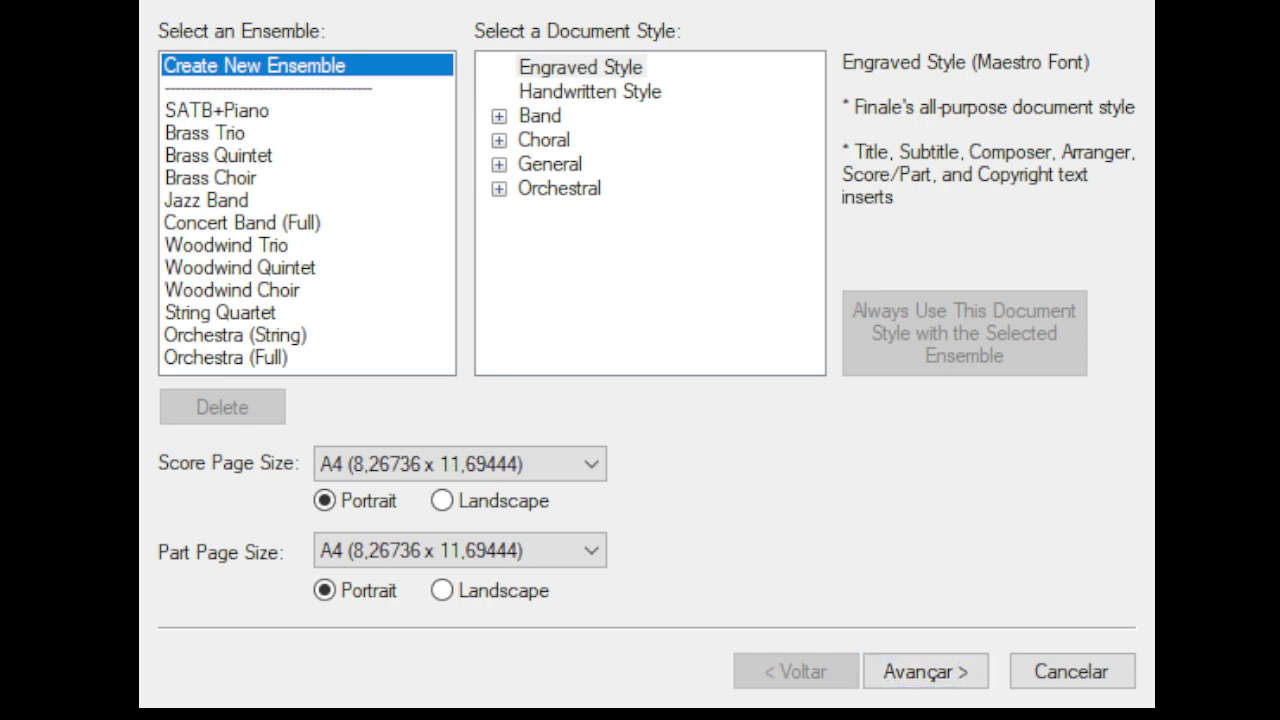
click(908, 687)
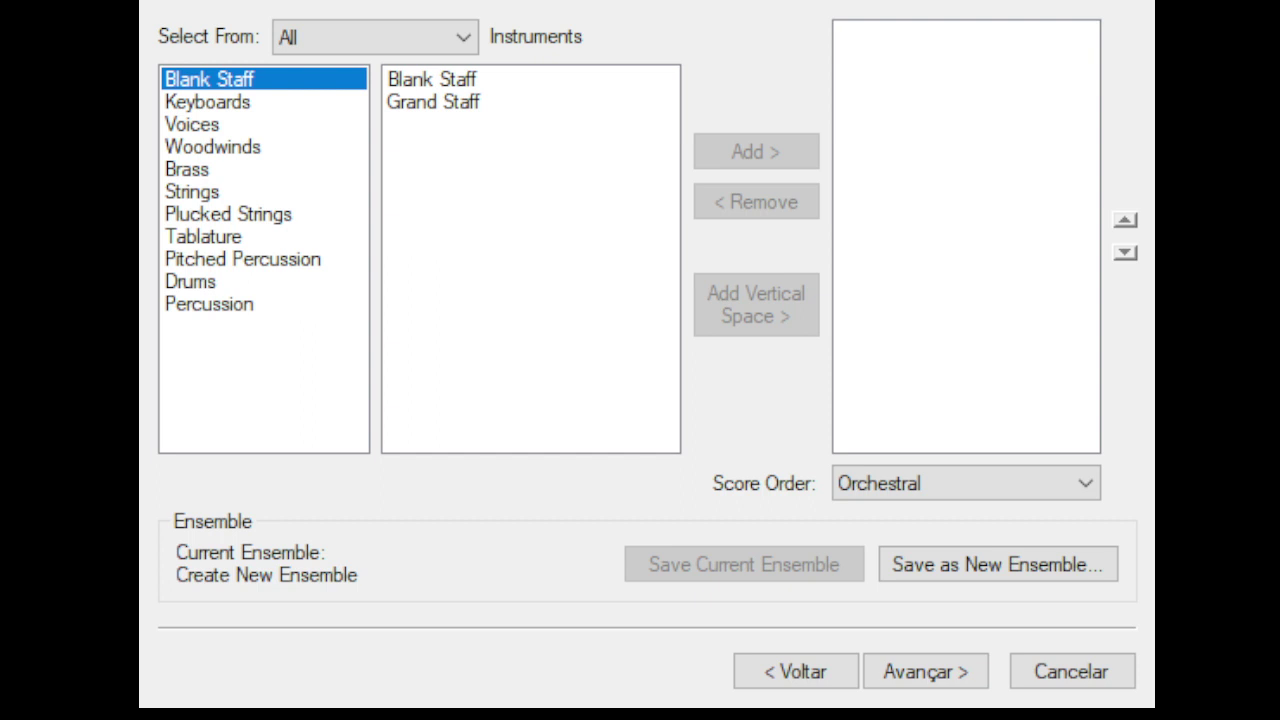
Add a Flute from the Woodwinds family to the score and continue to the title information
click(214, 150)
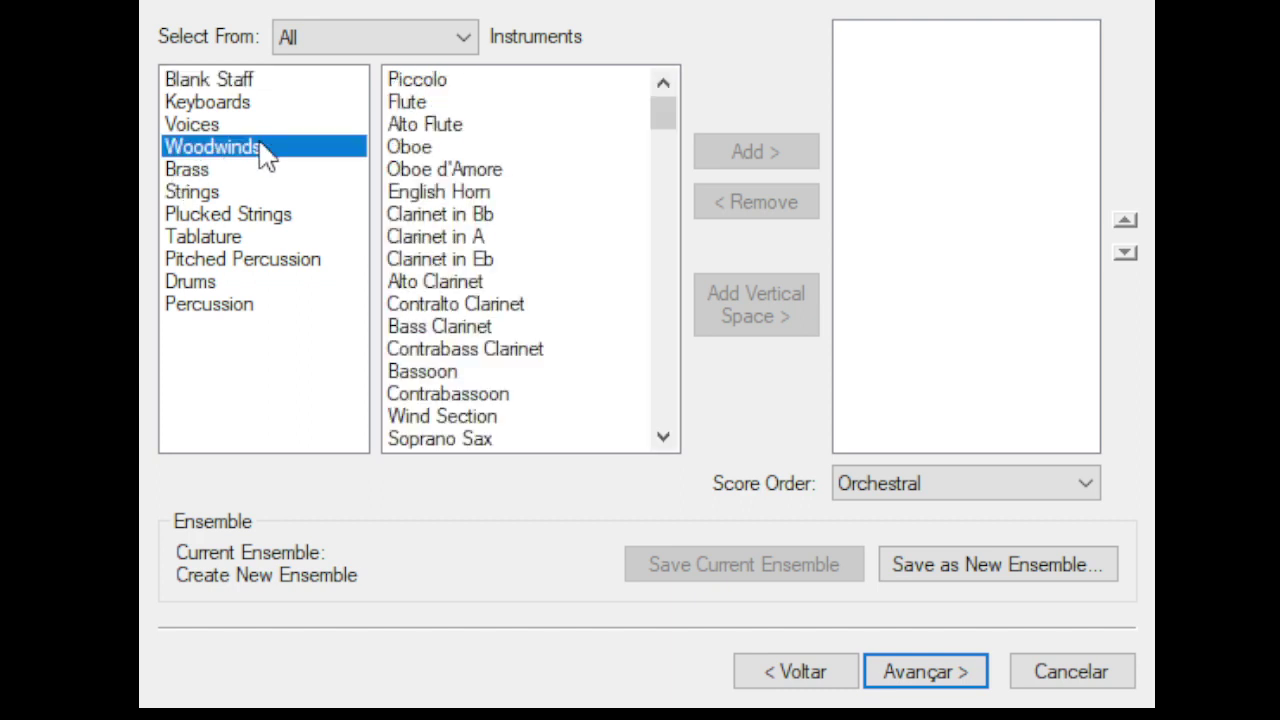
click(415, 104)
click(792, 158)
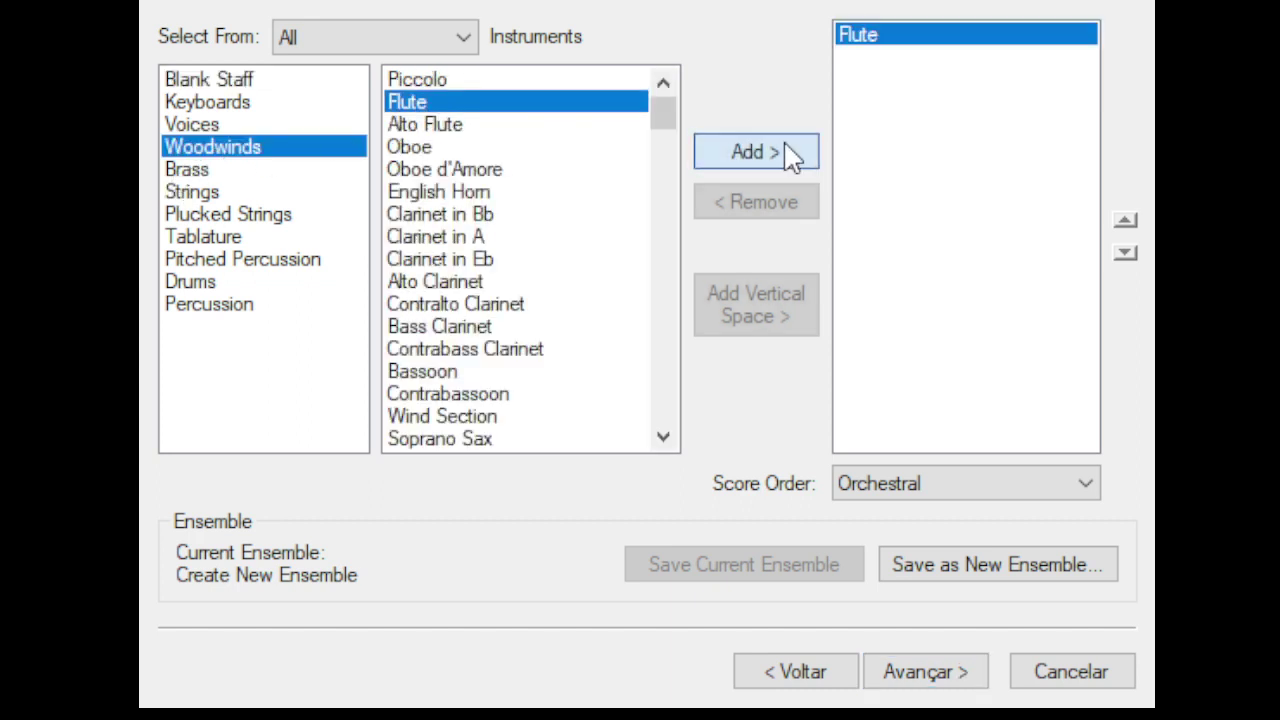
click(925, 675)
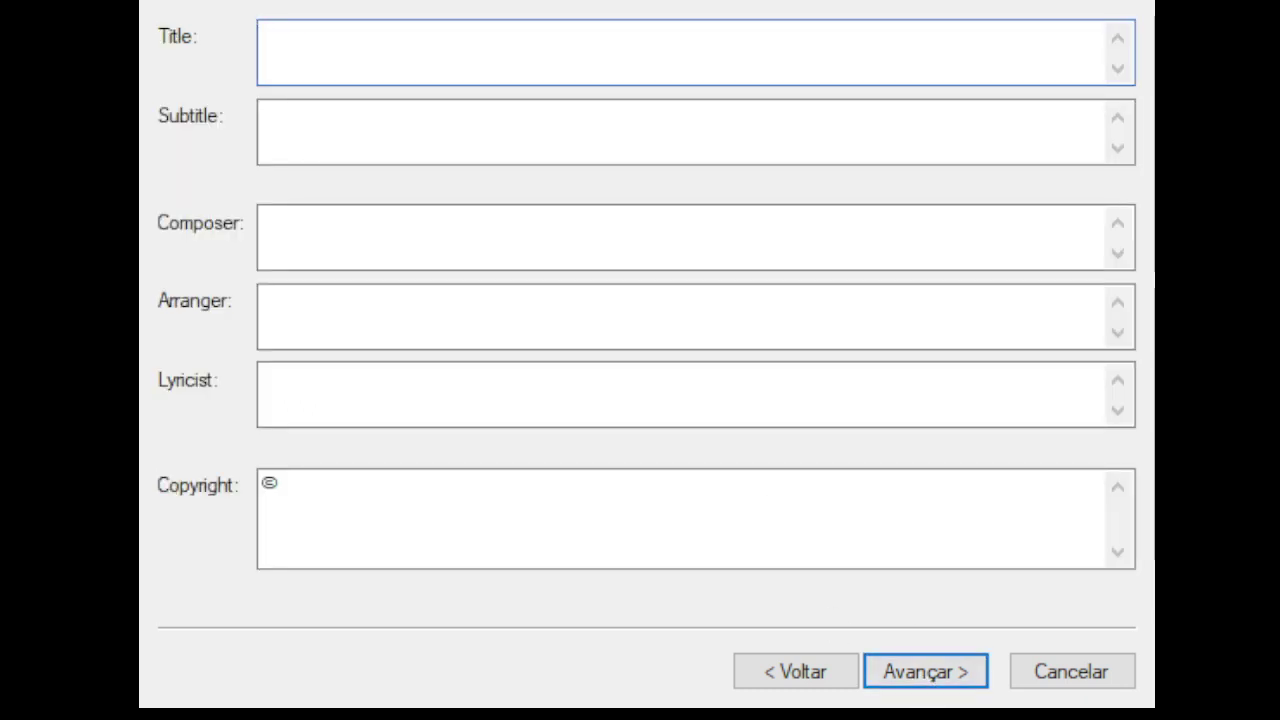
Enter the title "Demnostração" and the subtitle "aula", and continue to the score settings
text(D)
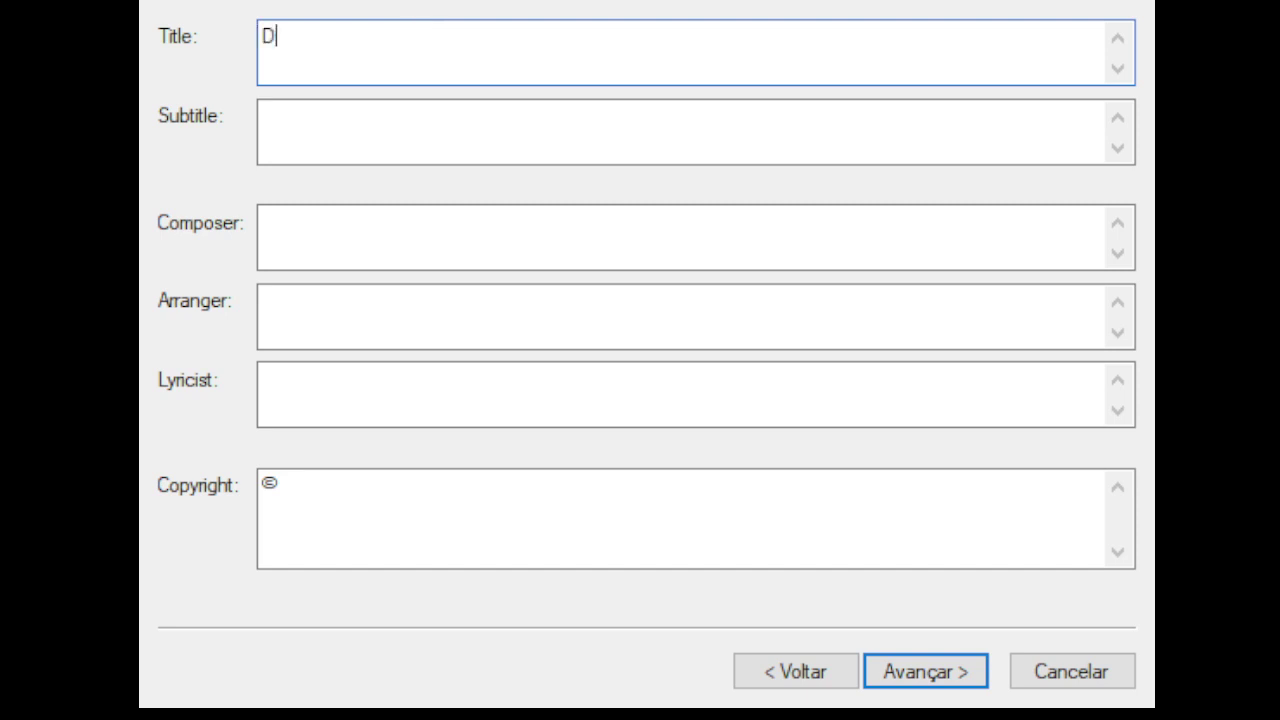
text(emnostração)
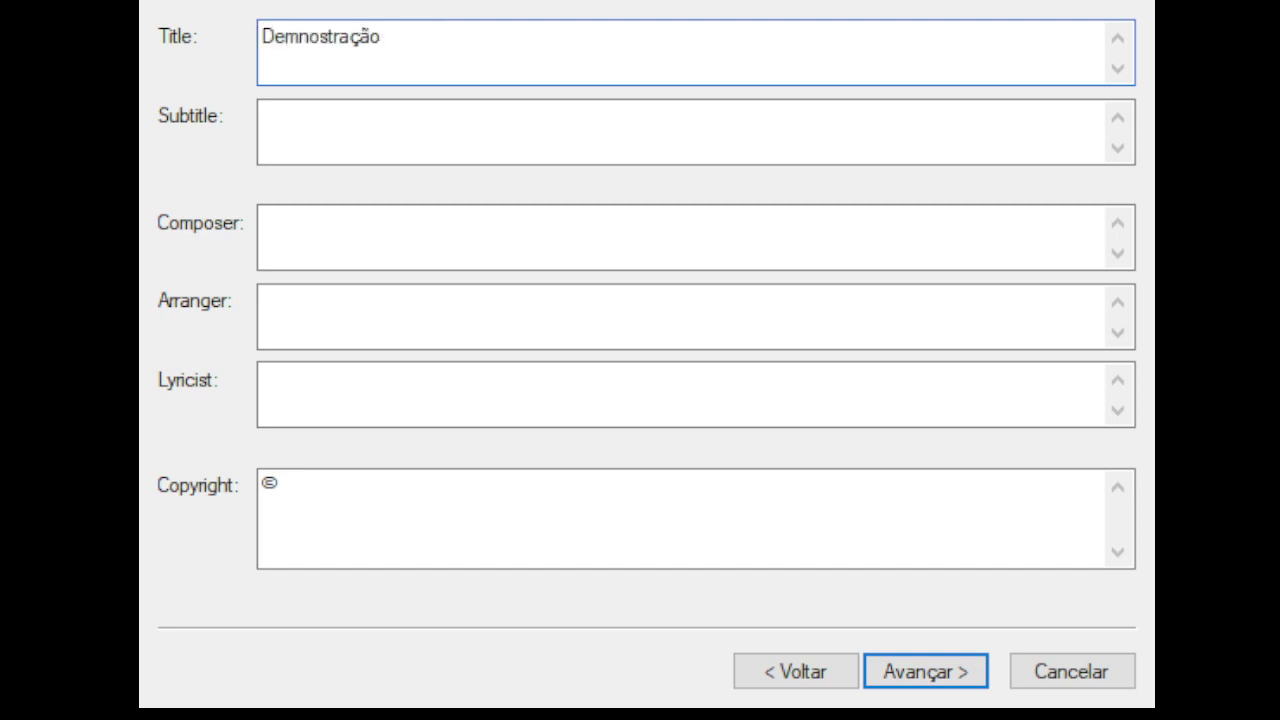
click(508, 144)
text(aula)
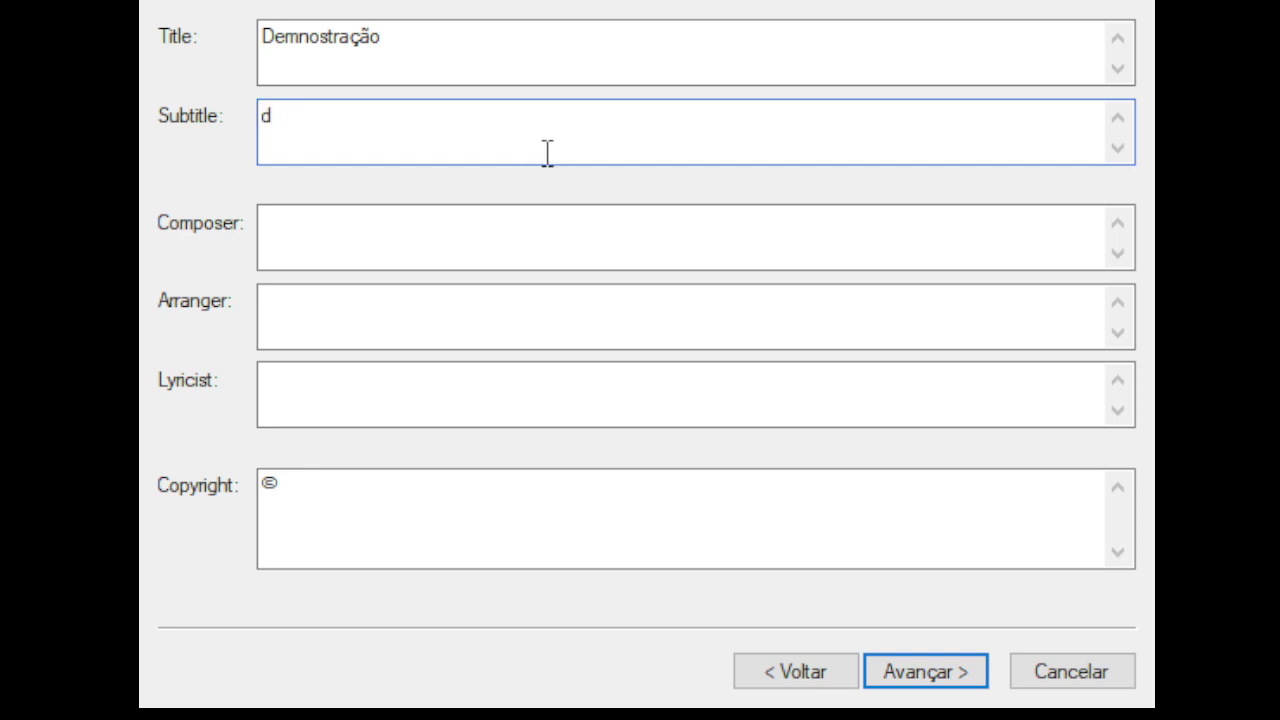
click(426, 243)
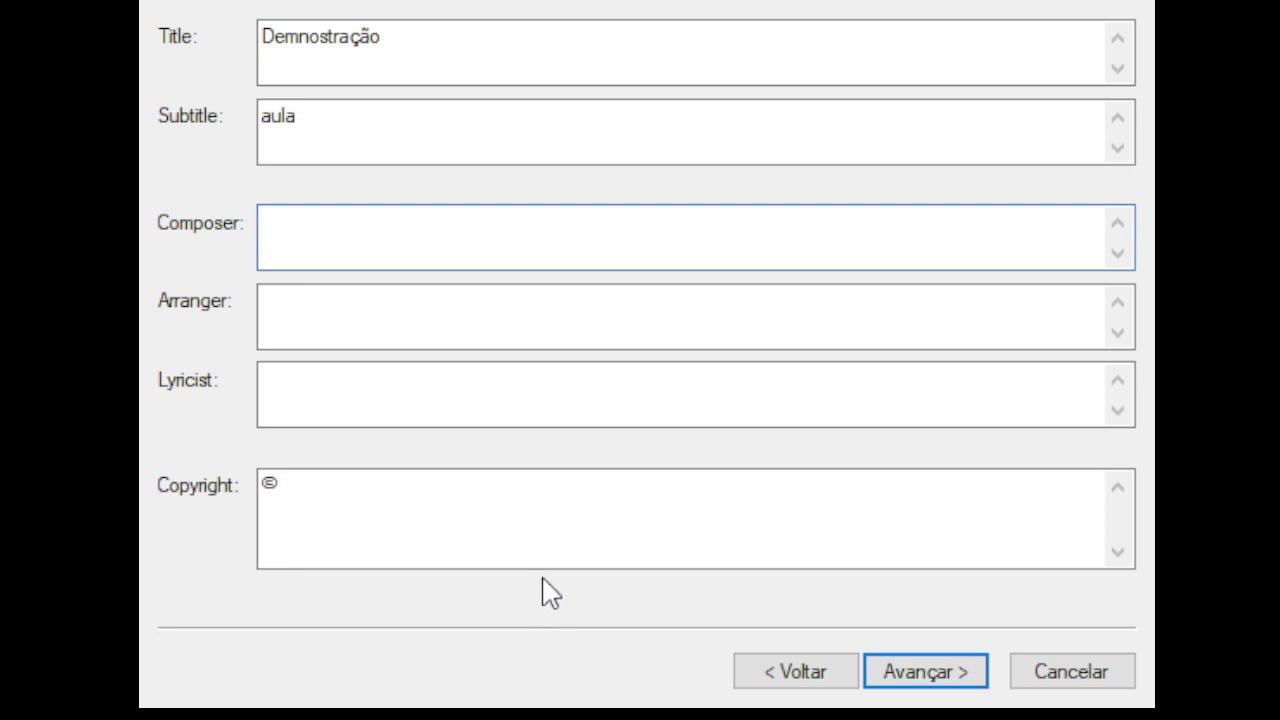
click(412, 110)
click(449, 52)
click(437, 143)
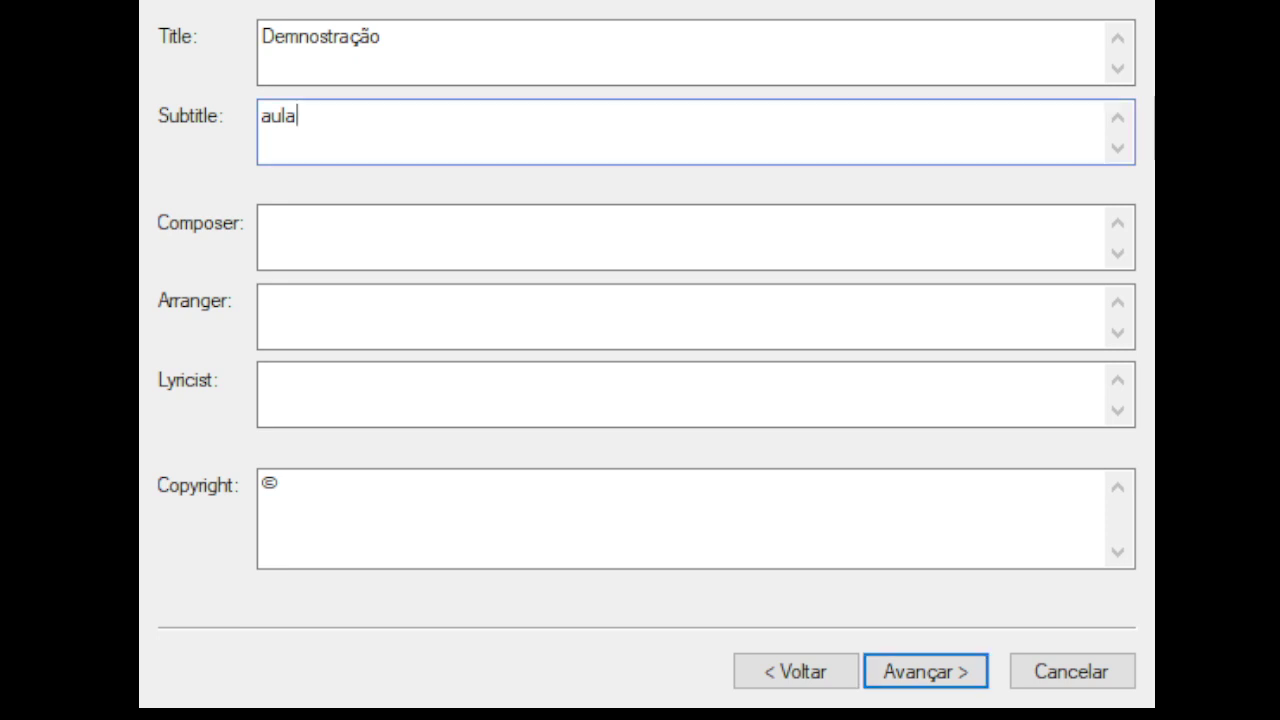
click(951, 678)
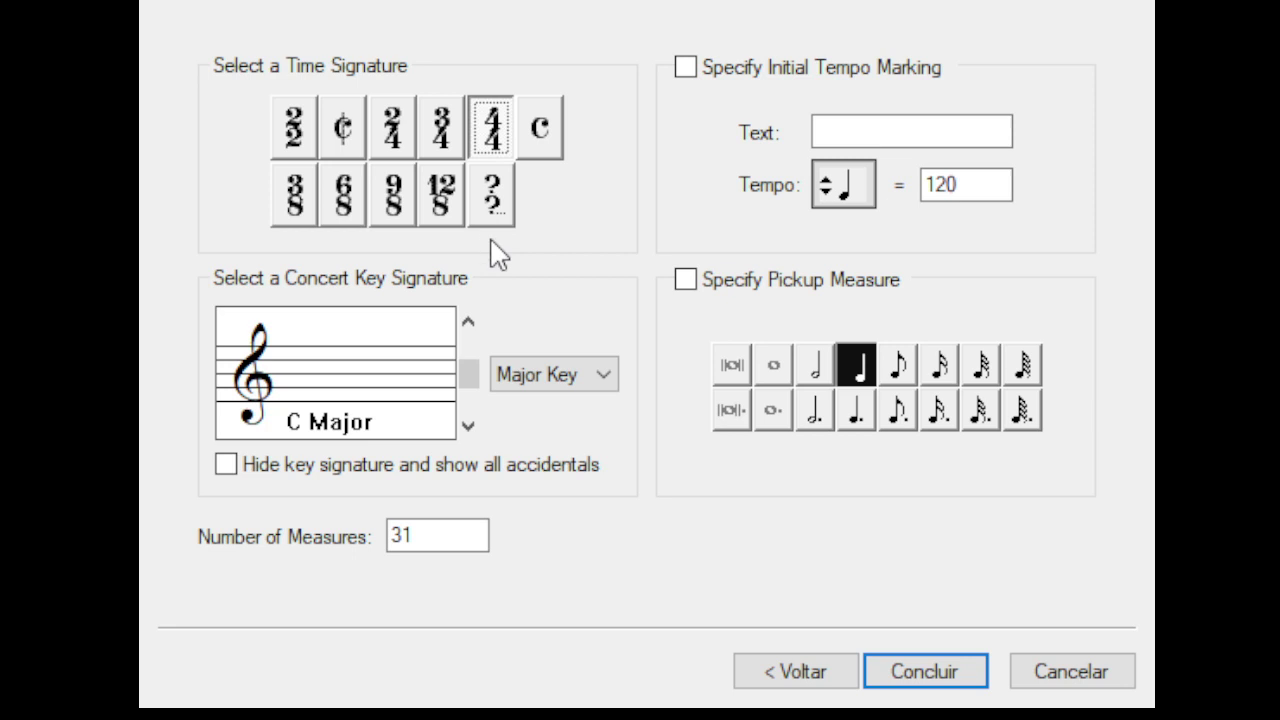
Set the time signature to 2/4 and the key to G Major, keep 31 measures, and create the score
click(405, 132)
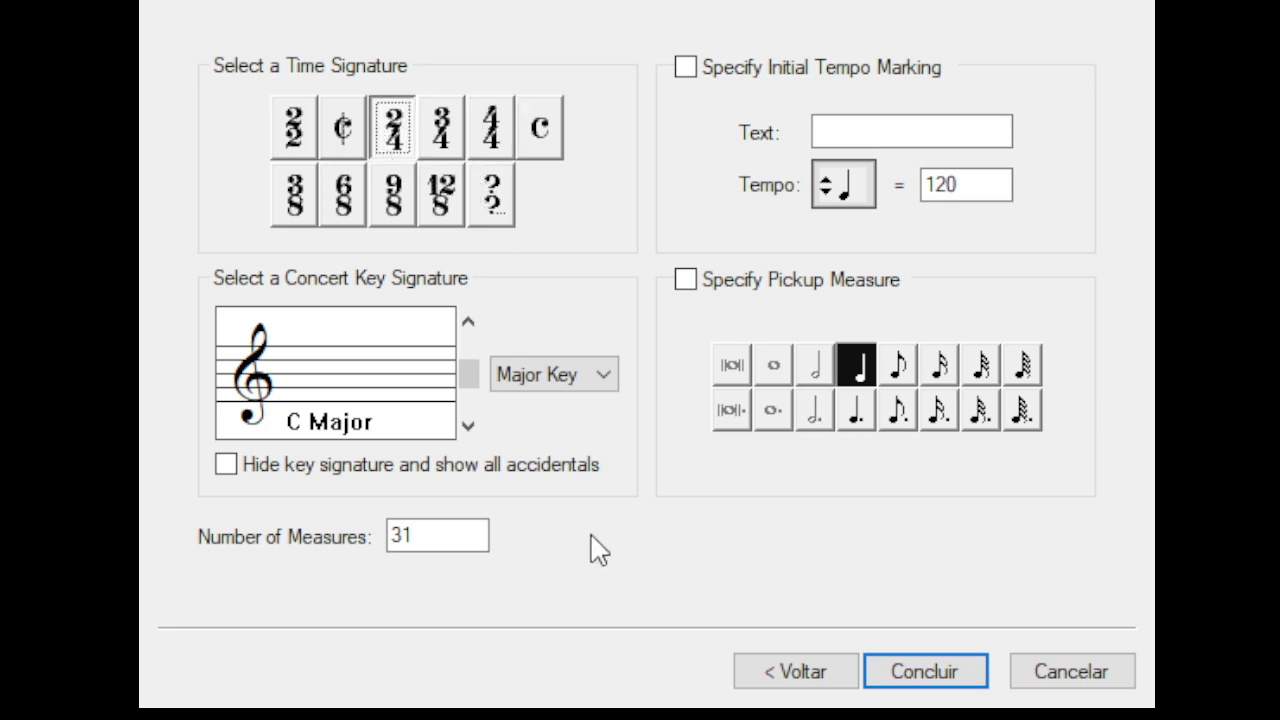
click(476, 322)
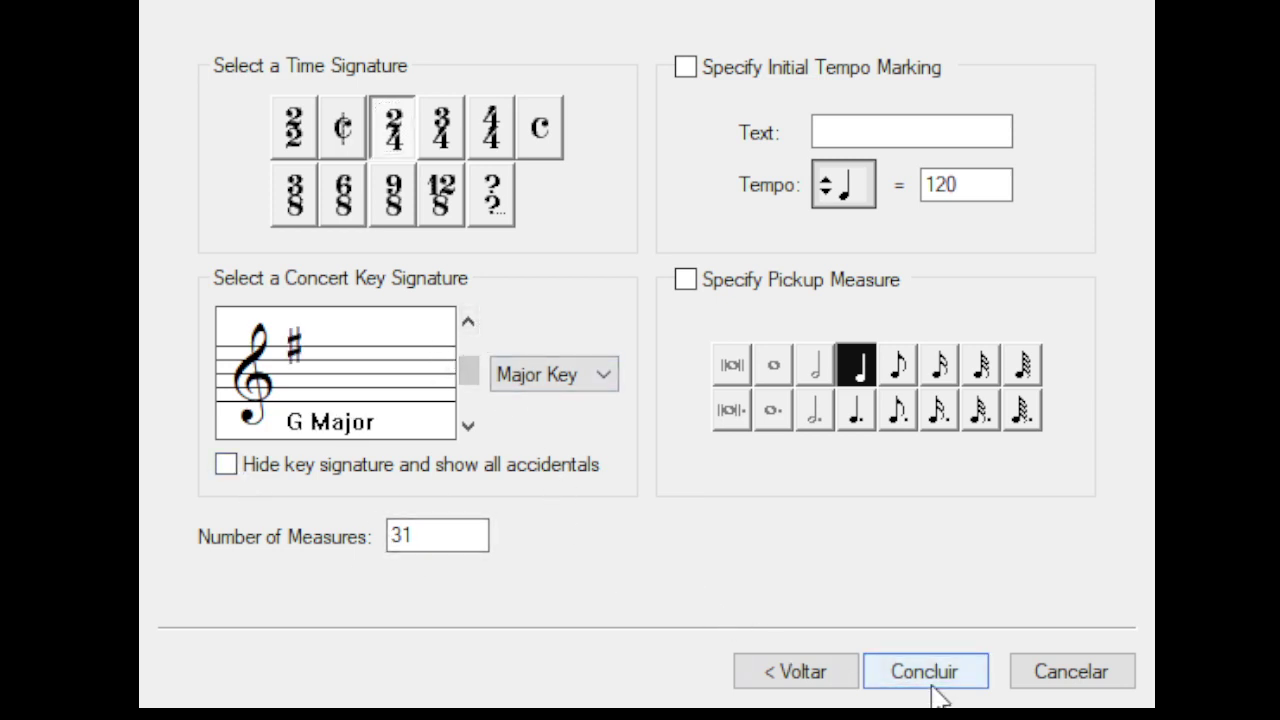
double_click(447, 539)
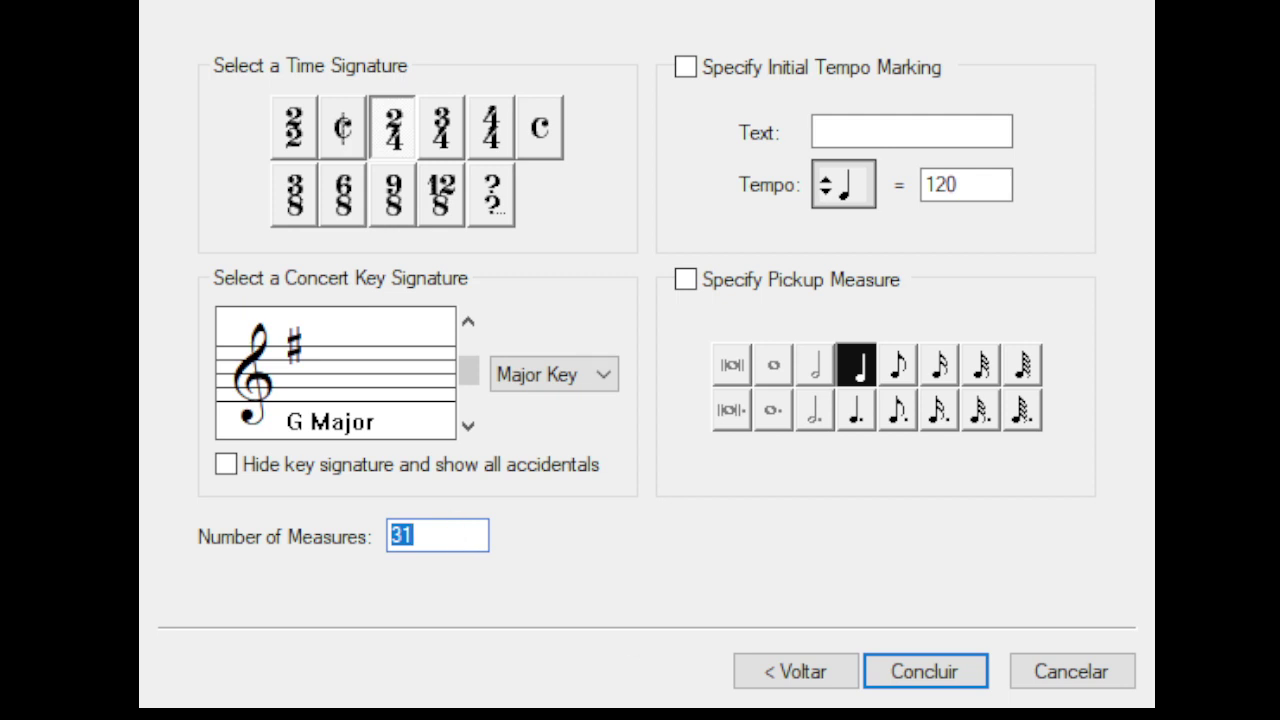
click(937, 672)
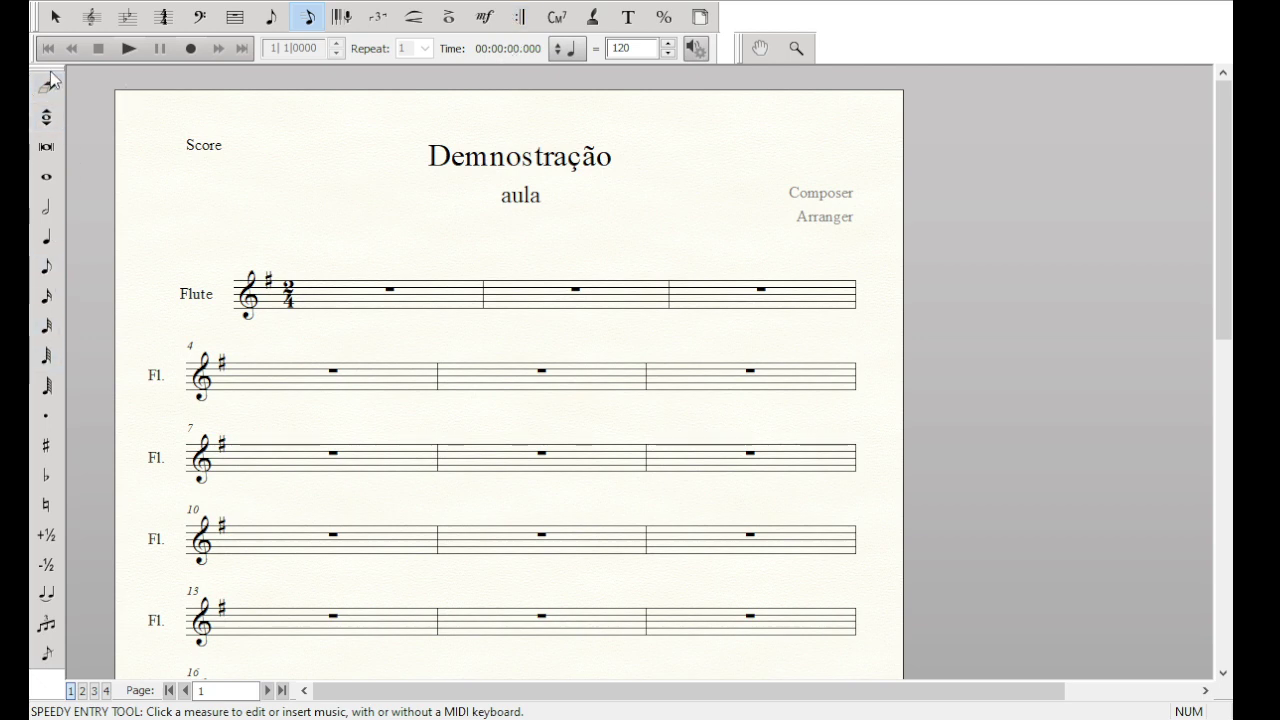
Try the note-entry palette in a horizontal position above the score and return it to its vertical position
drag(50, 76, 165, 57)
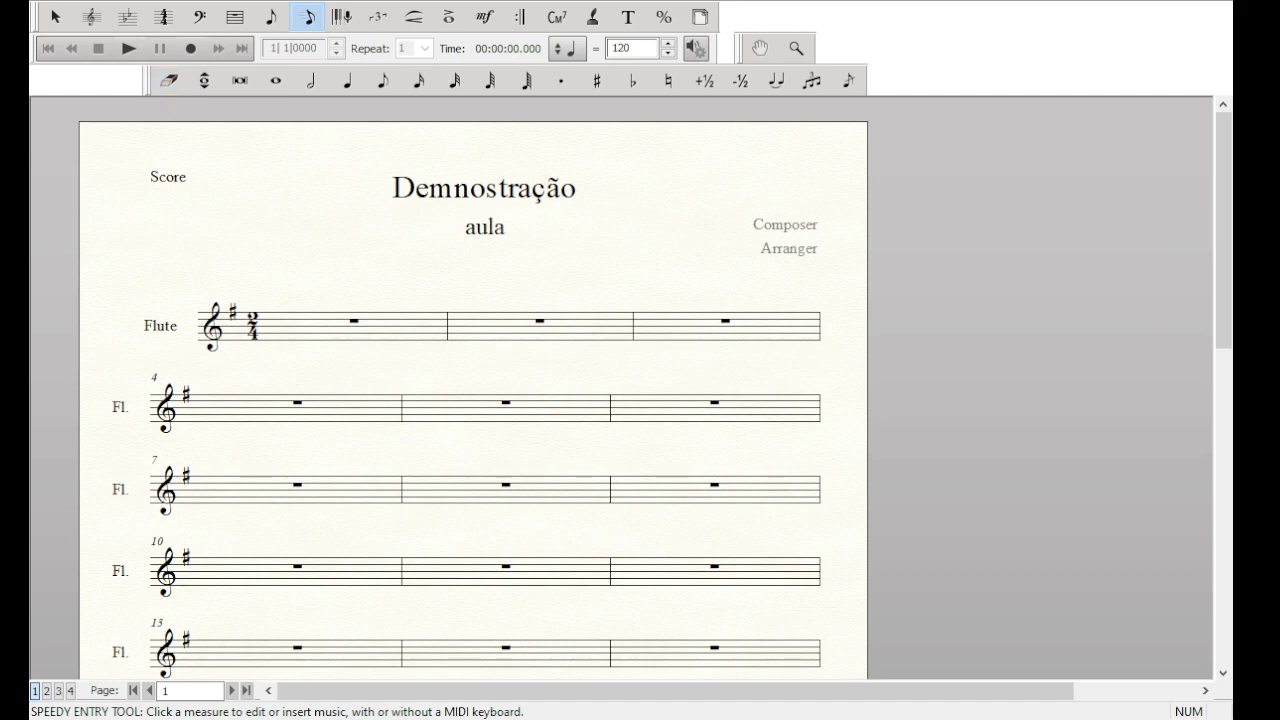
drag(31, 126, 38, 110)
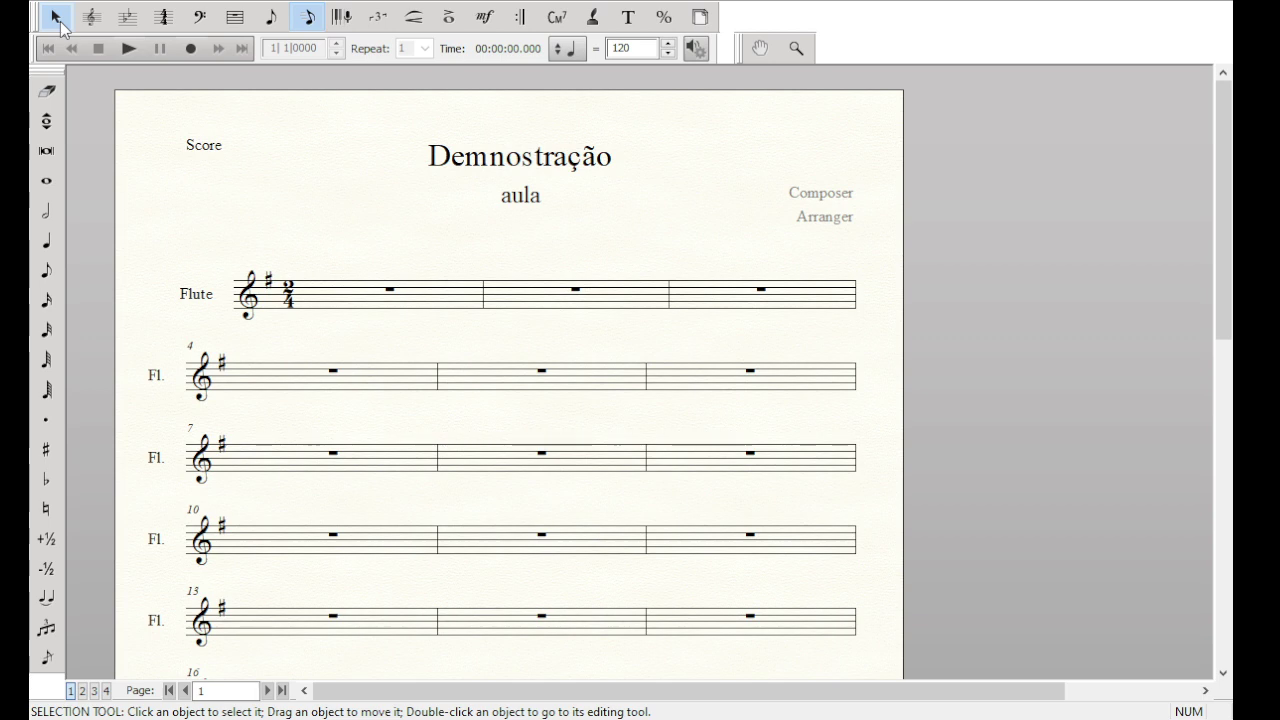
Select the second measure with the Selection tool and update the score's layout
click(57, 18)
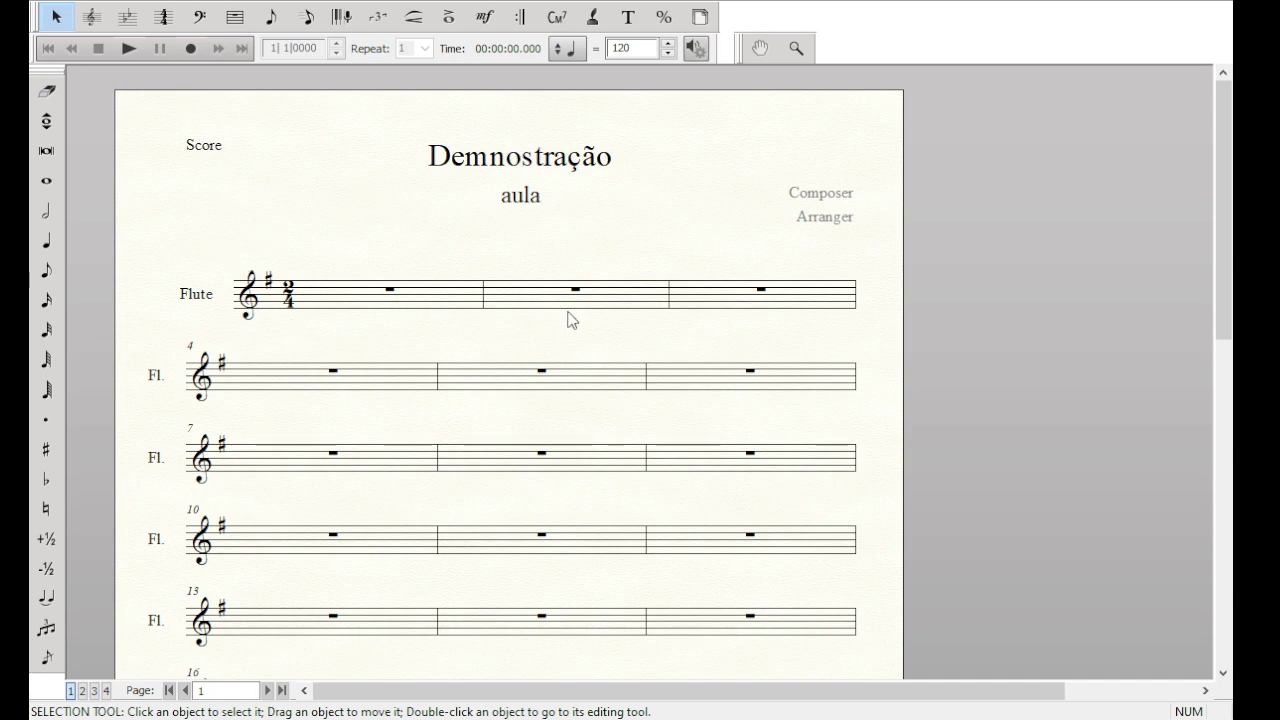
click(528, 304)
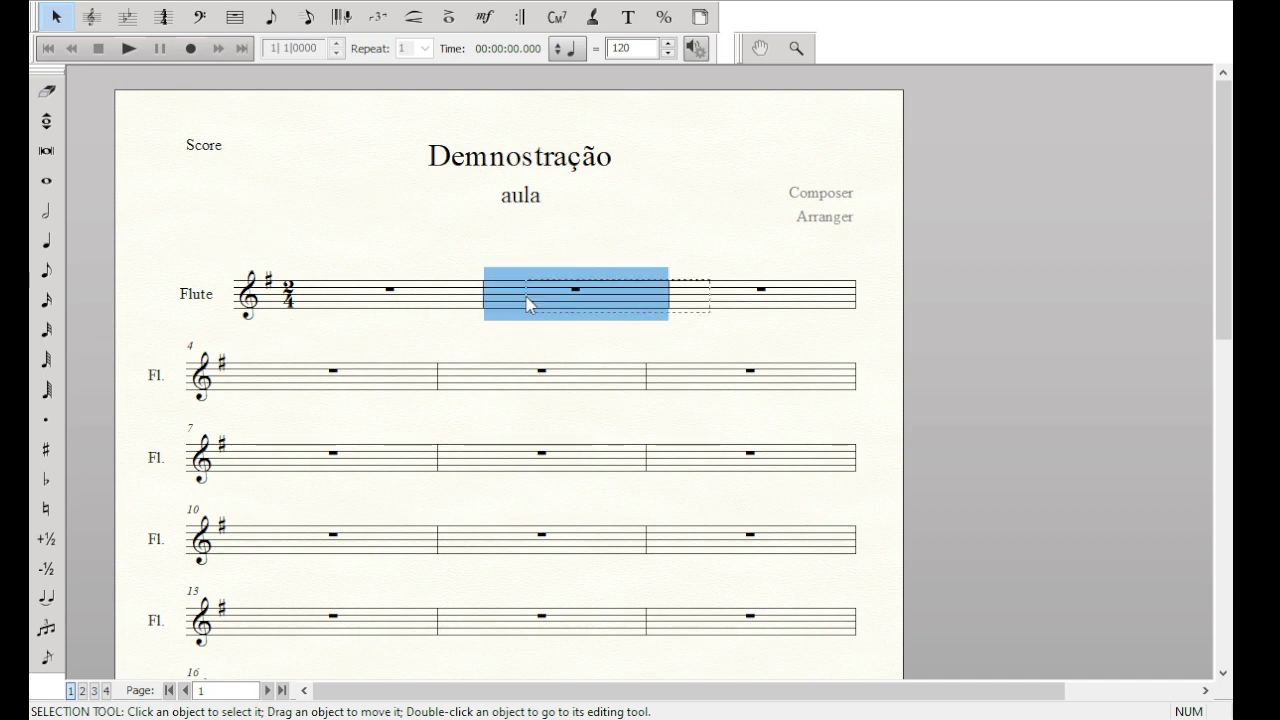
key(ctrl+u)
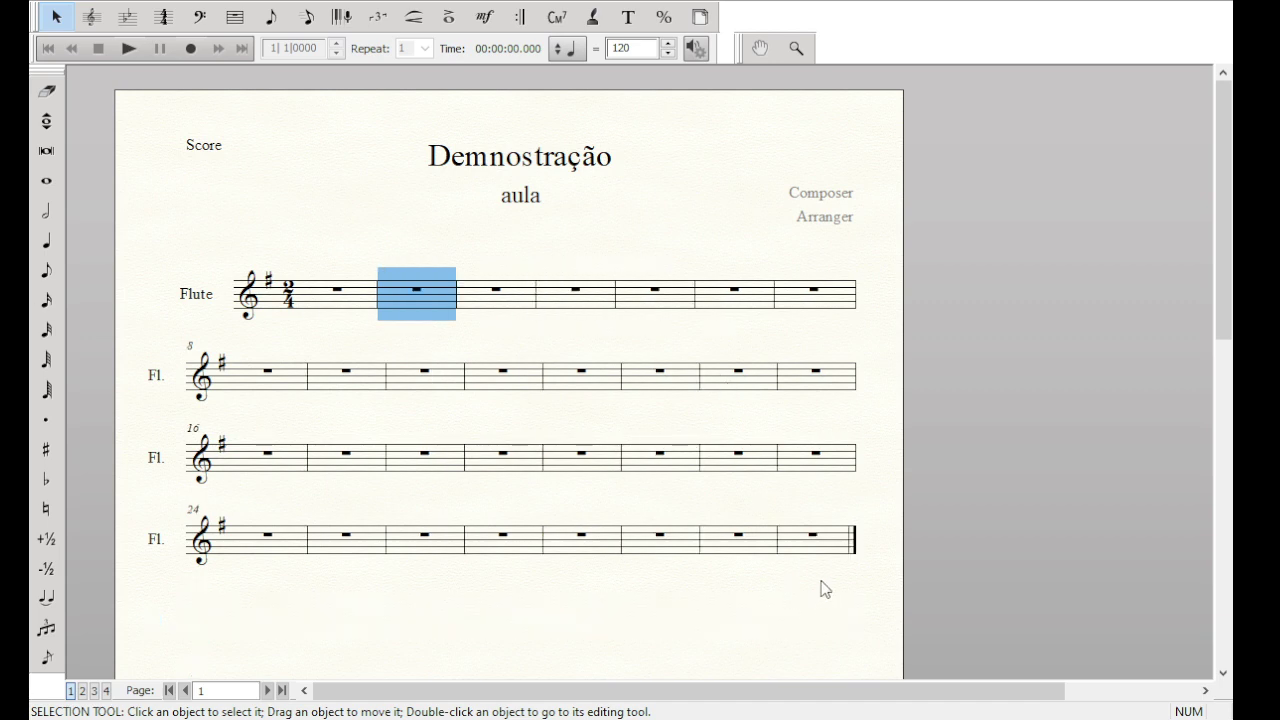
Try selecting the last measure and all measures of the score, clearing the full selection each time
click(818, 550)
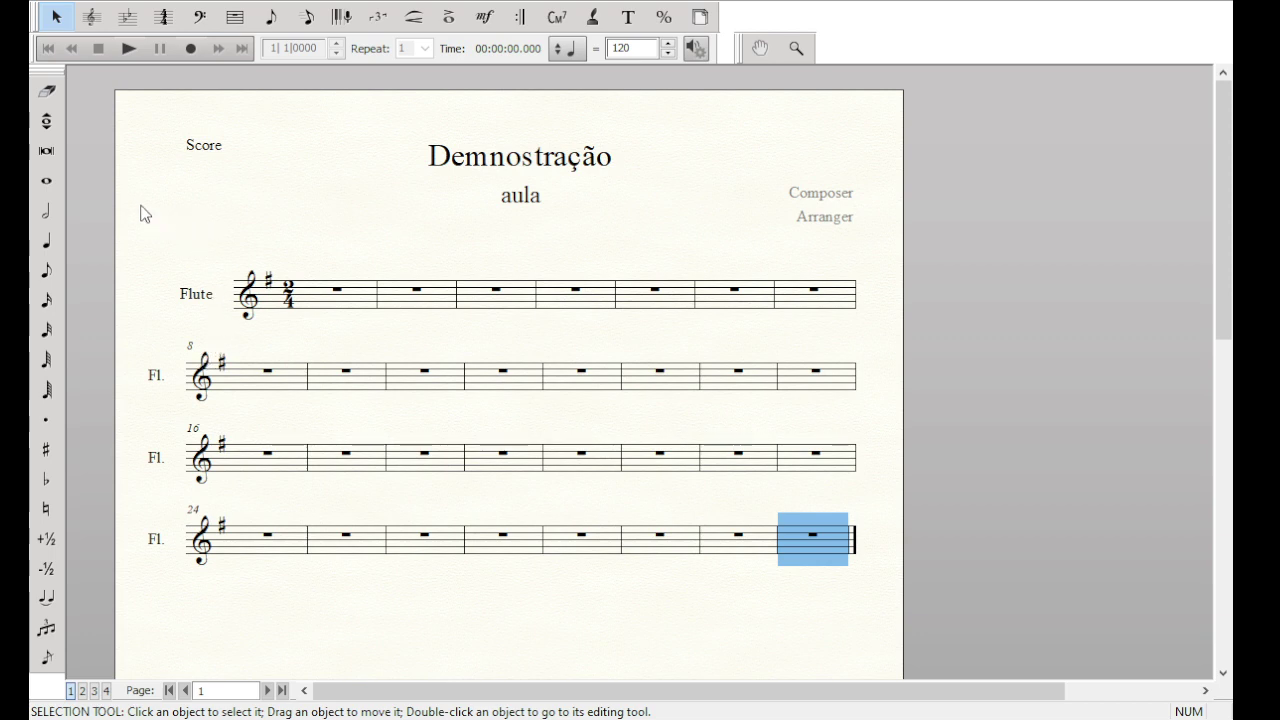
drag(140, 205, 851, 626)
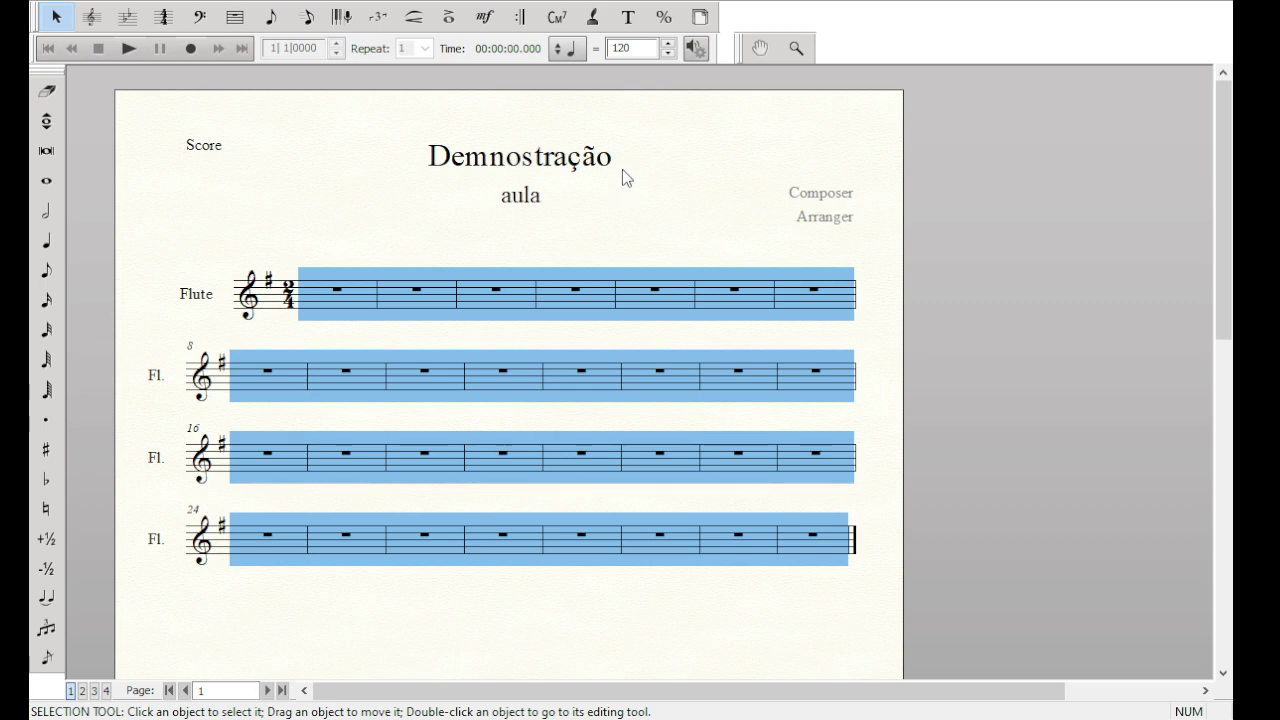
click(338, 210)
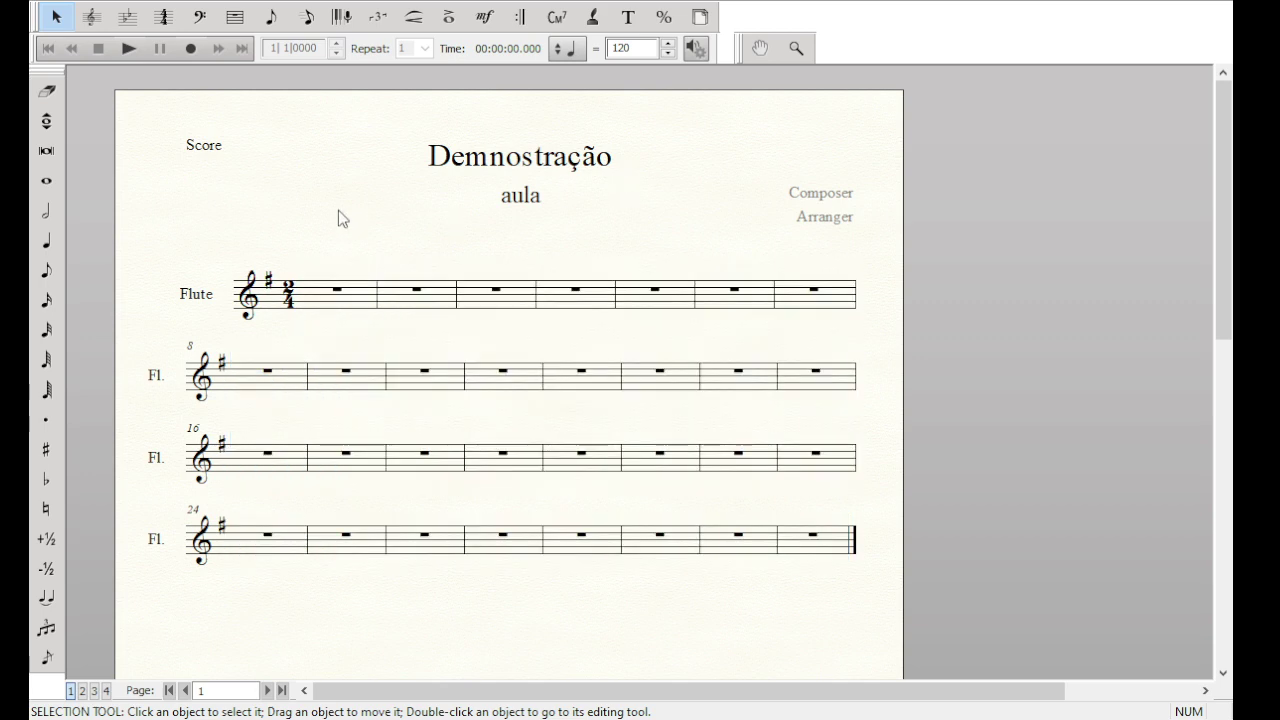
key(ctrl+a)
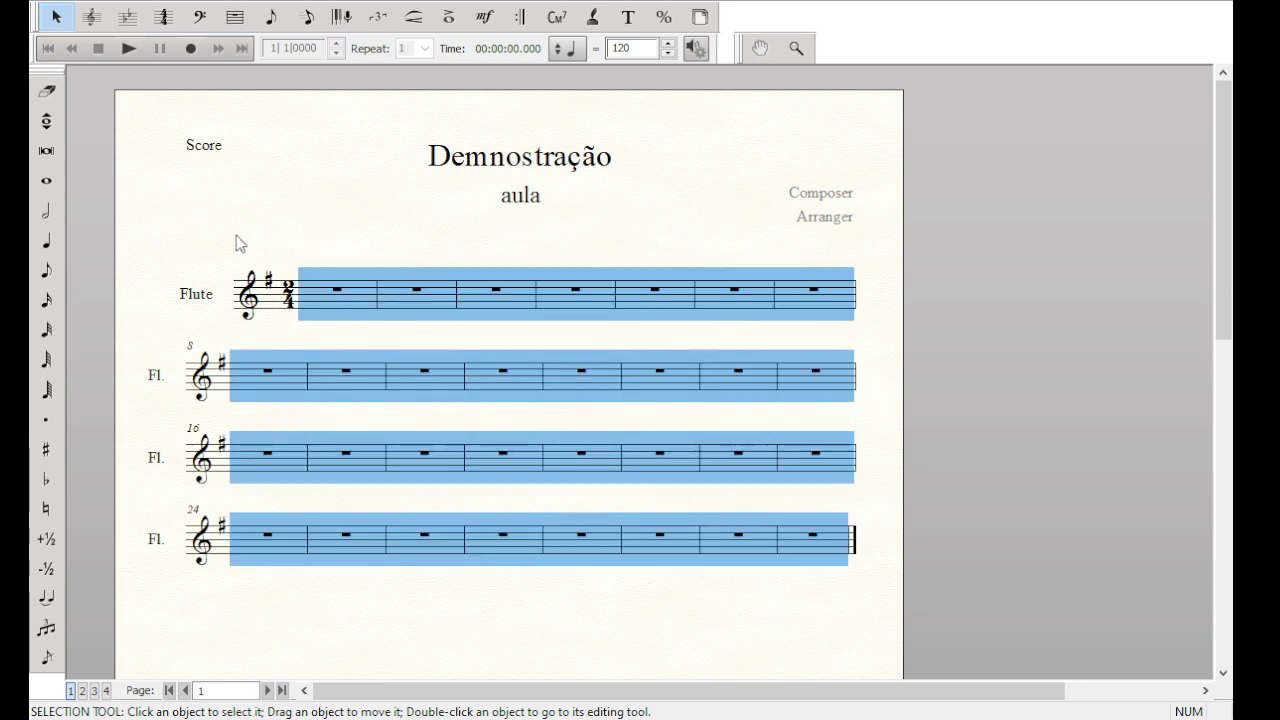
click(248, 208)
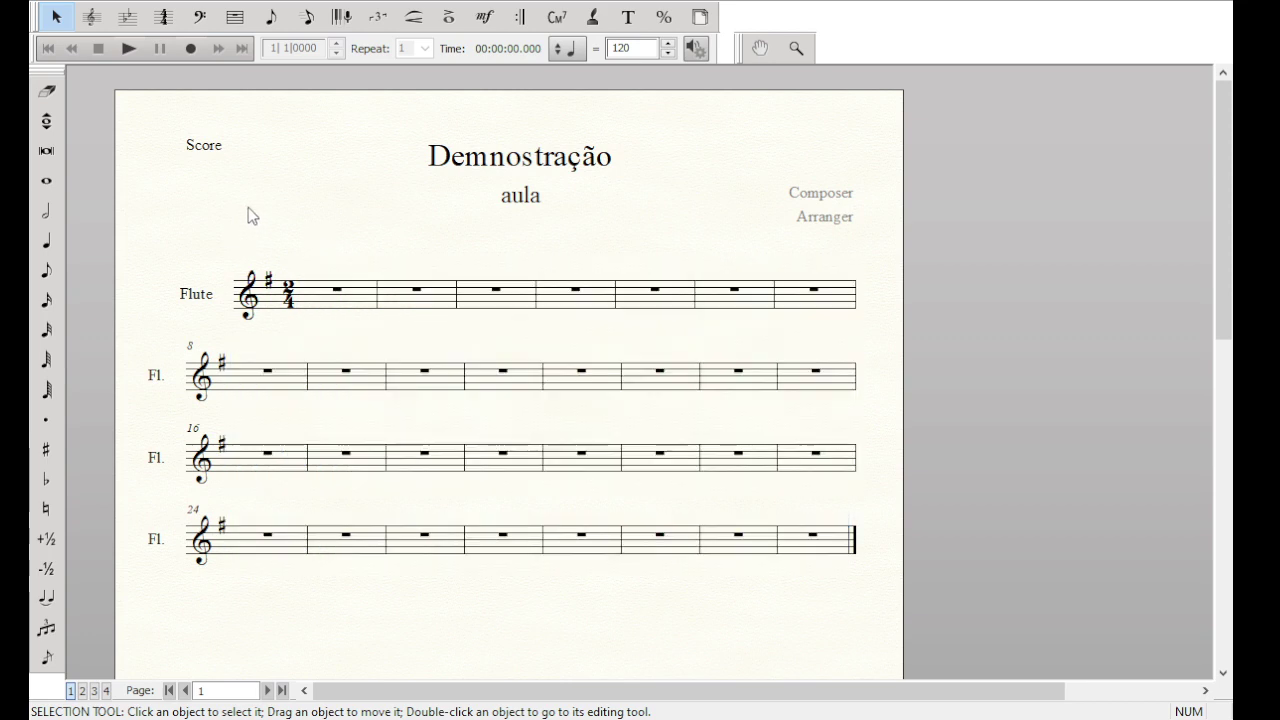
key(ctrl+a)
click(249, 207)
Change the page title to "Demnostração 1" and move it slightly up and to the right
click(509, 158)
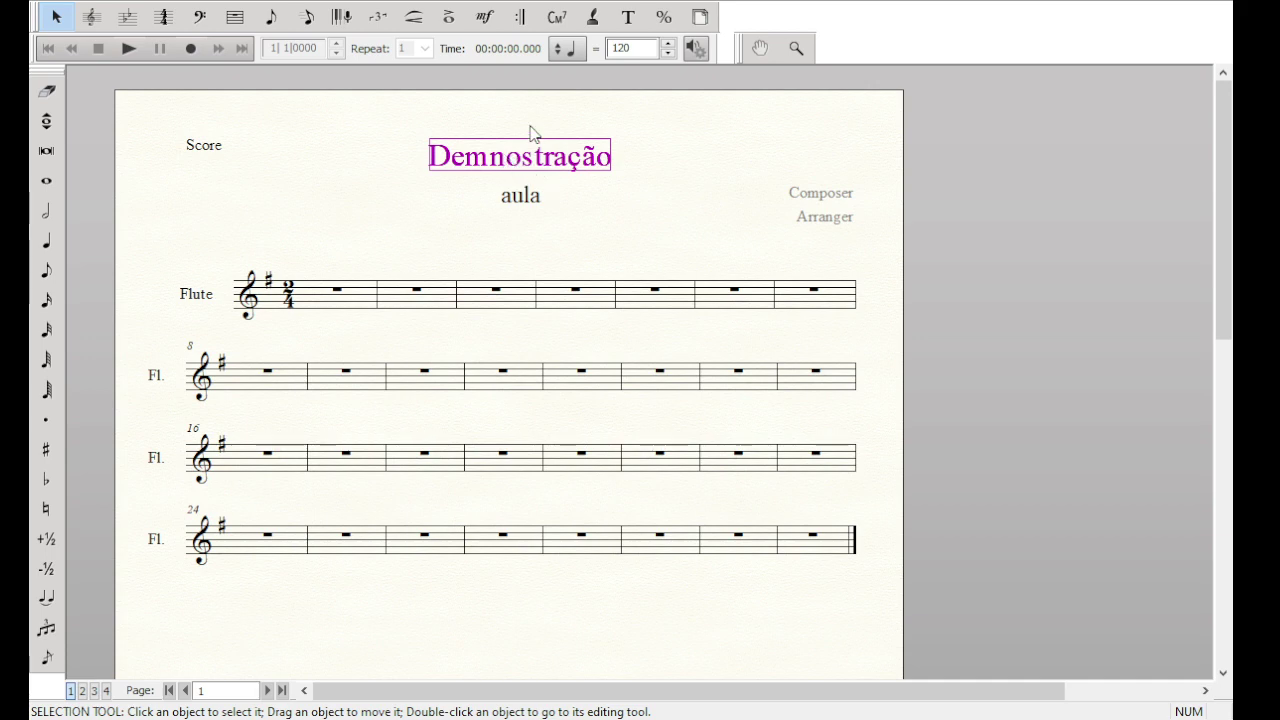
double_click(531, 163)
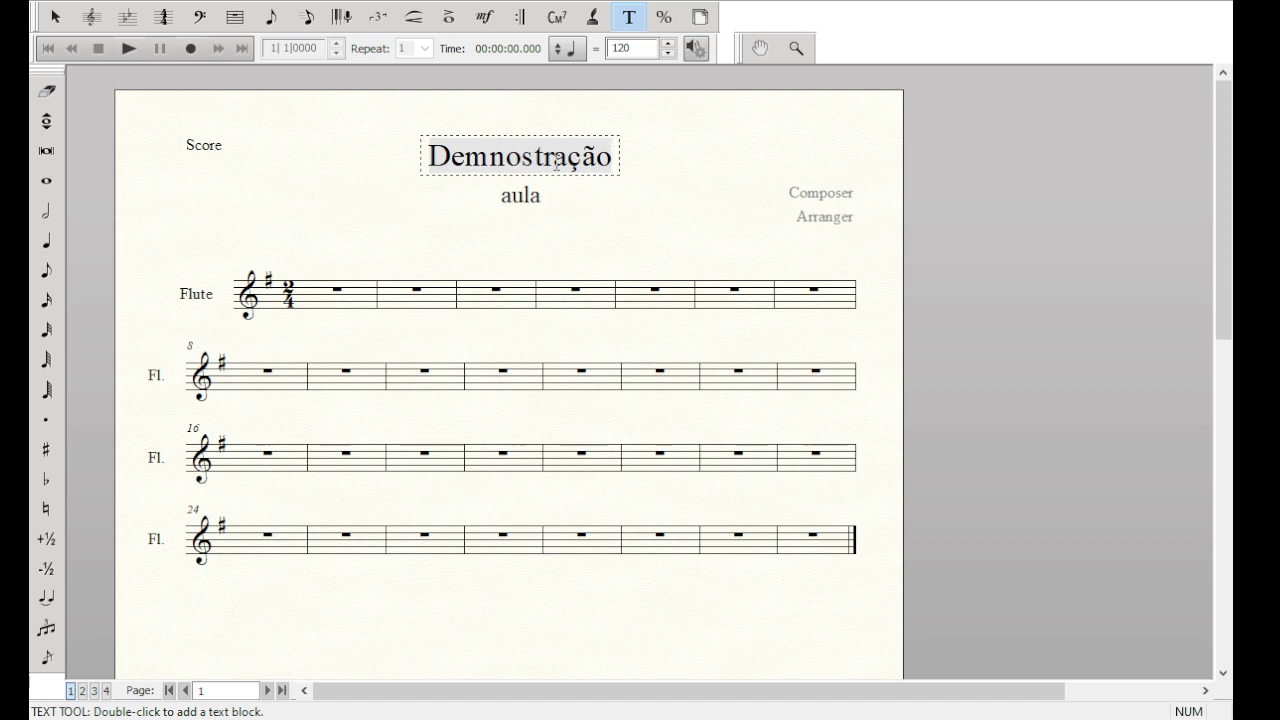
text(1)
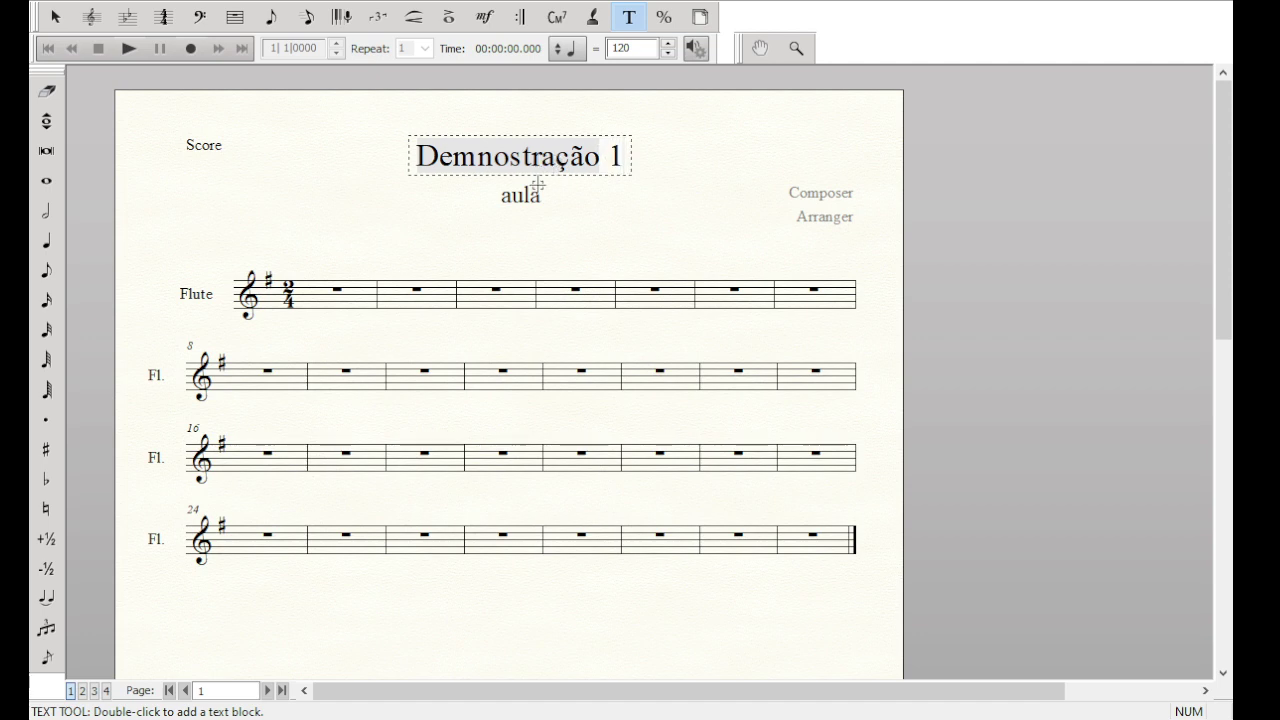
click(55, 16)
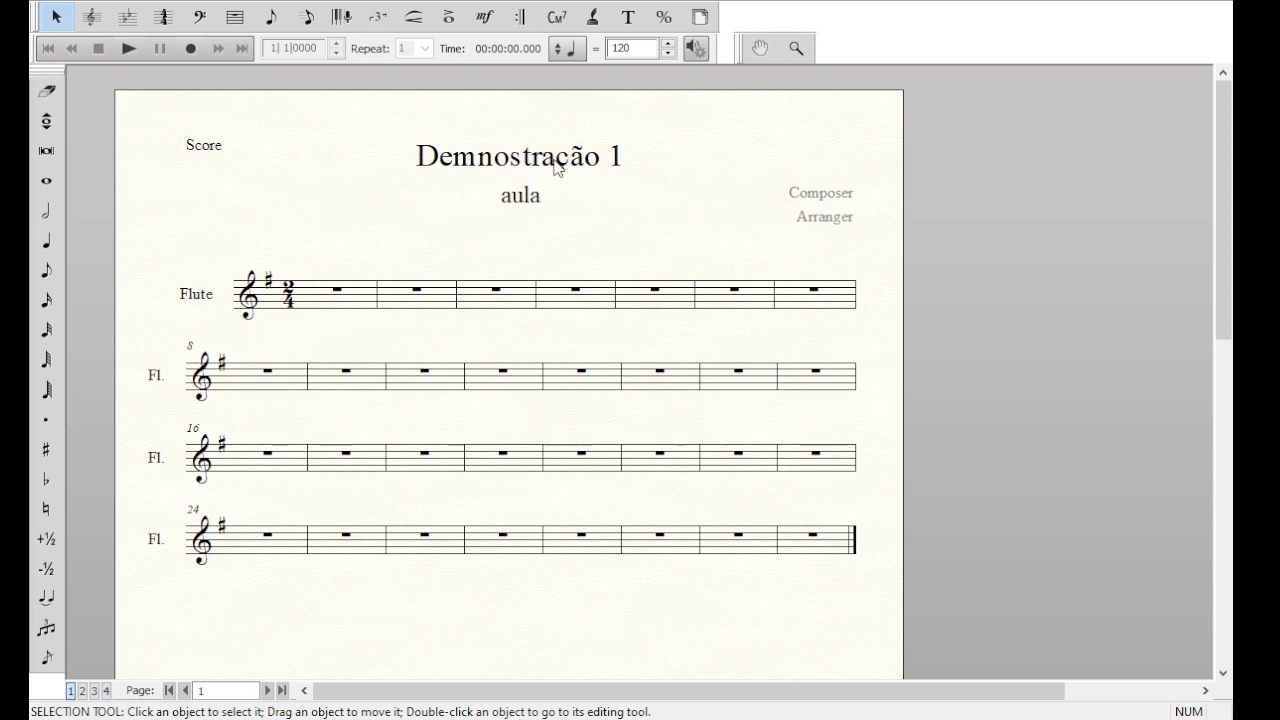
mouse_move(556, 166)
mouse_down()
mouse_move(602, 141)
mouse_move(516, 156)
mouse_move(580, 168)
mouse_move(561, 163)
mouse_up()
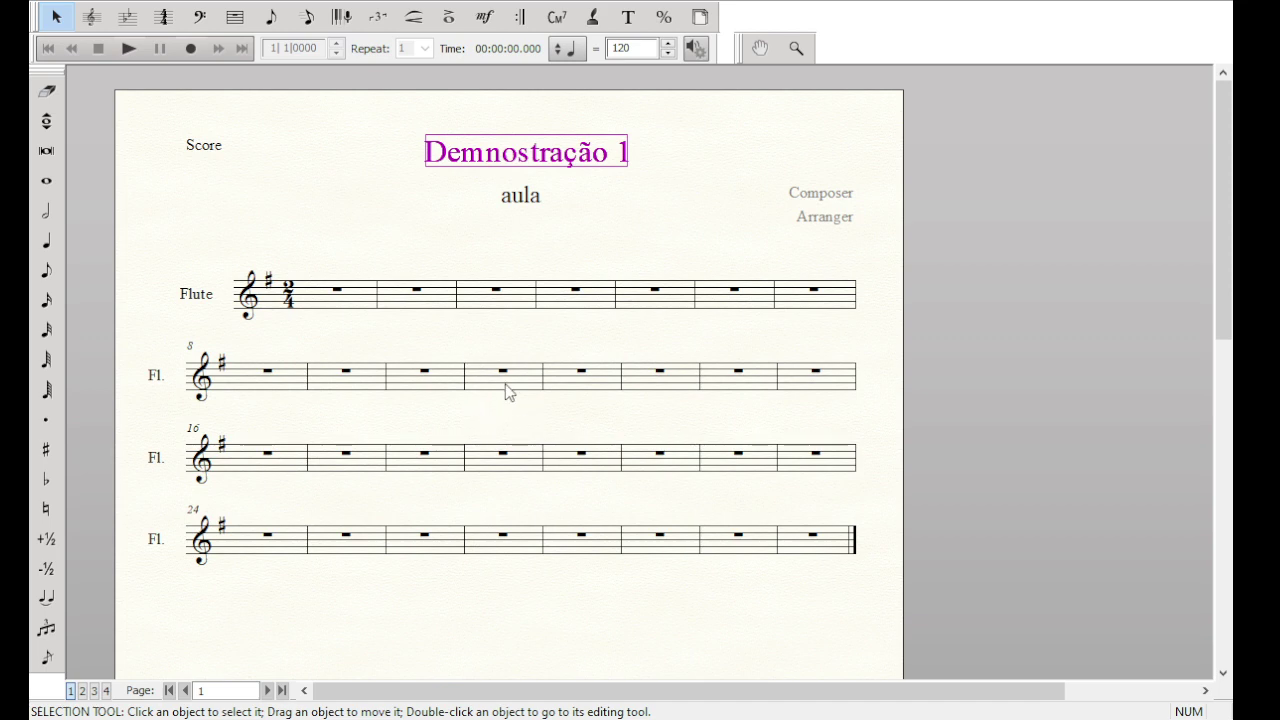
Try selecting the entire flute staff with the Staff tool and clear the selection
click(92, 20)
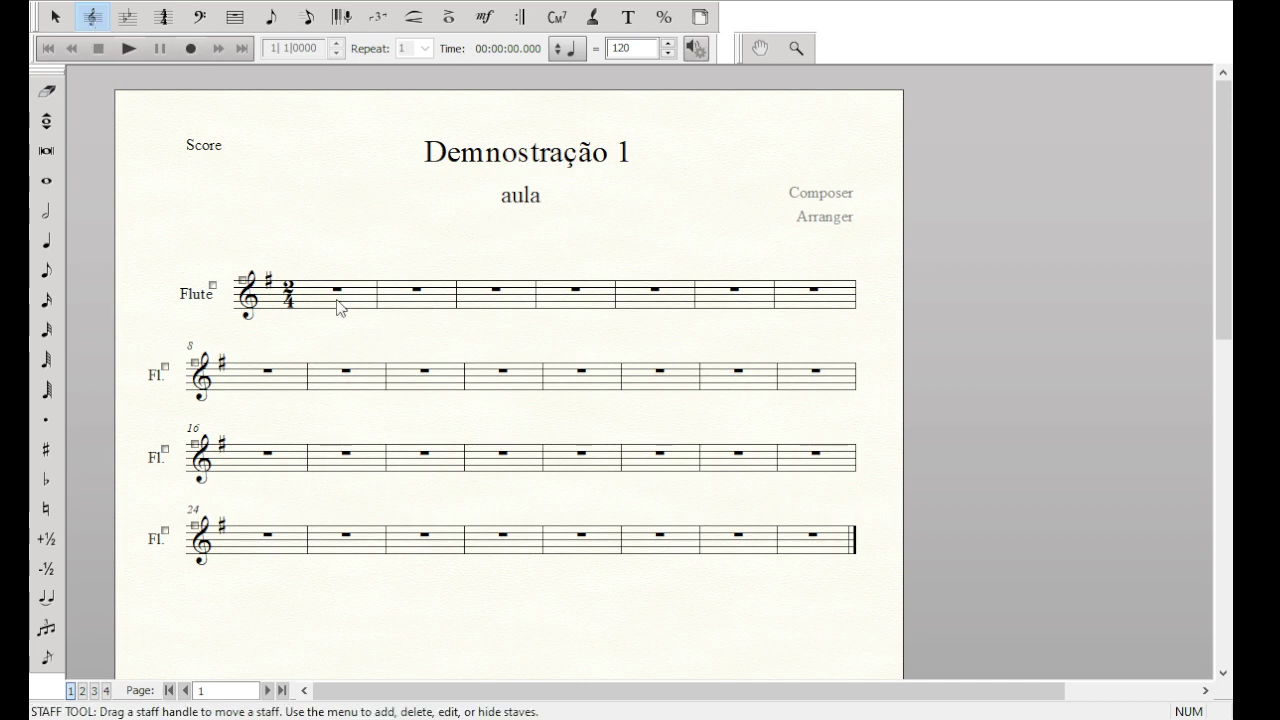
click(158, 298)
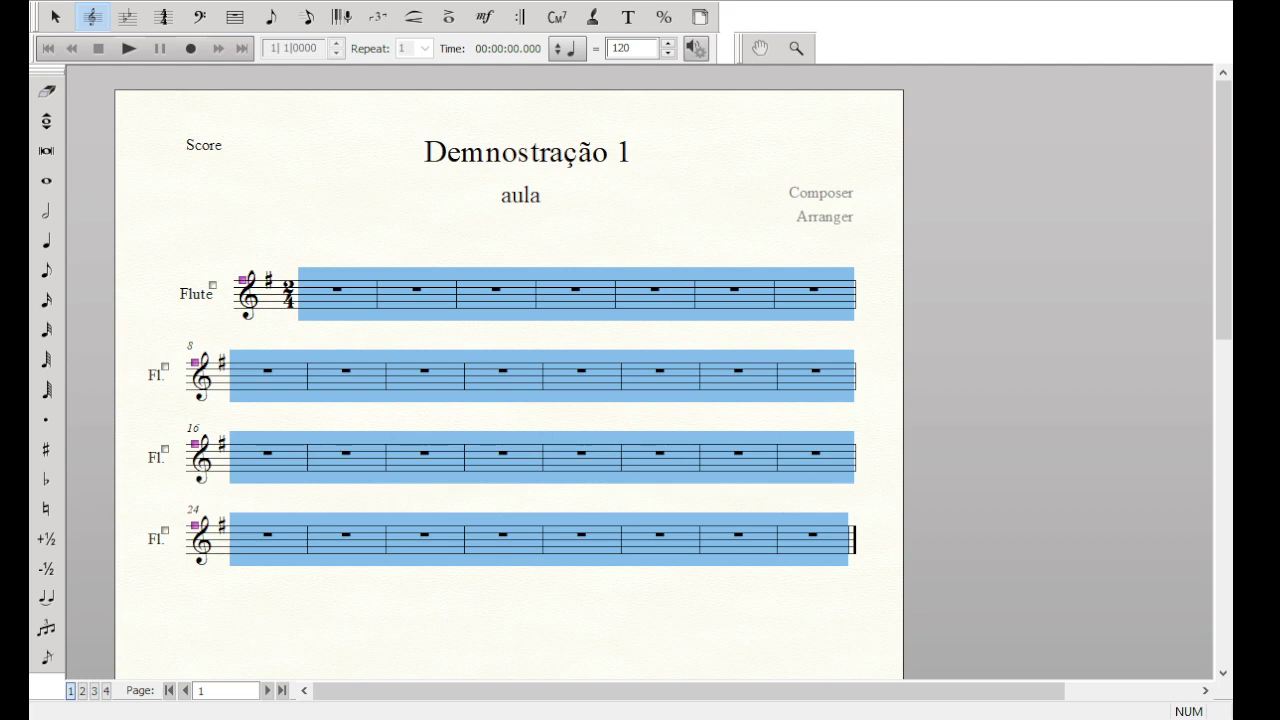
click(272, 172)
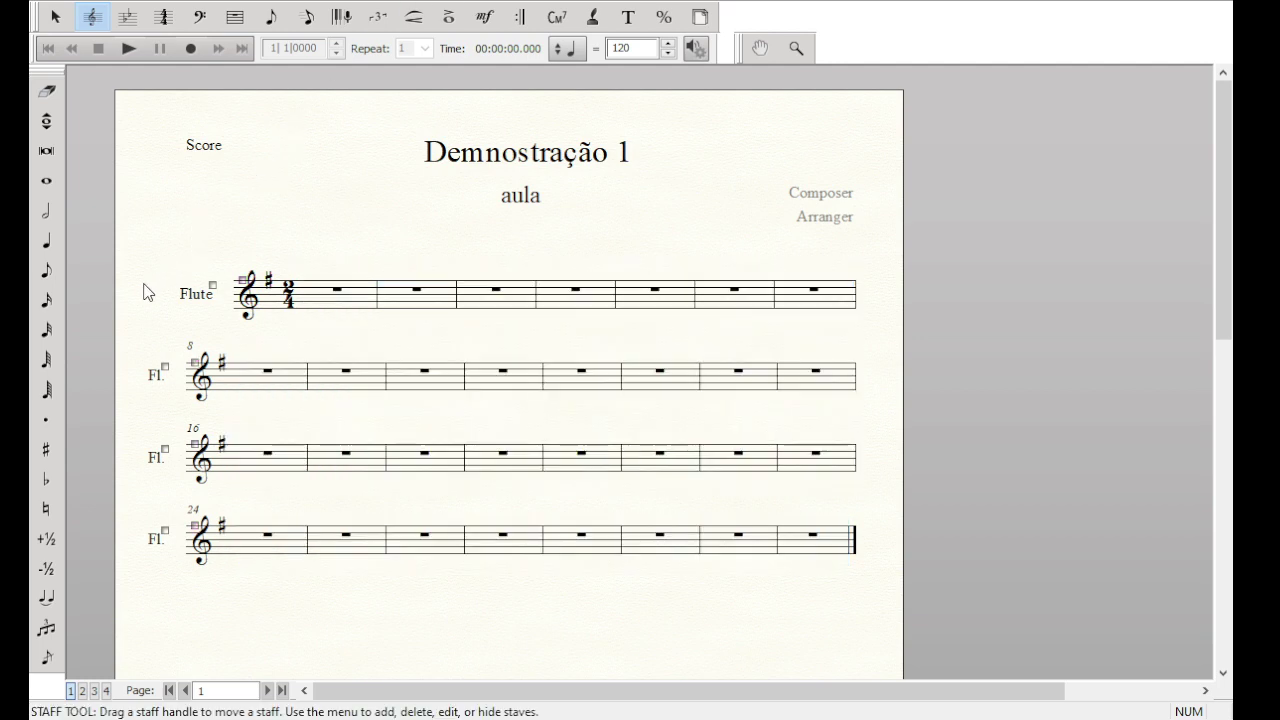
Select every measure of the flute staff again from beside its name with the Staff tool, and clear the selection
click(148, 292)
click(181, 250)
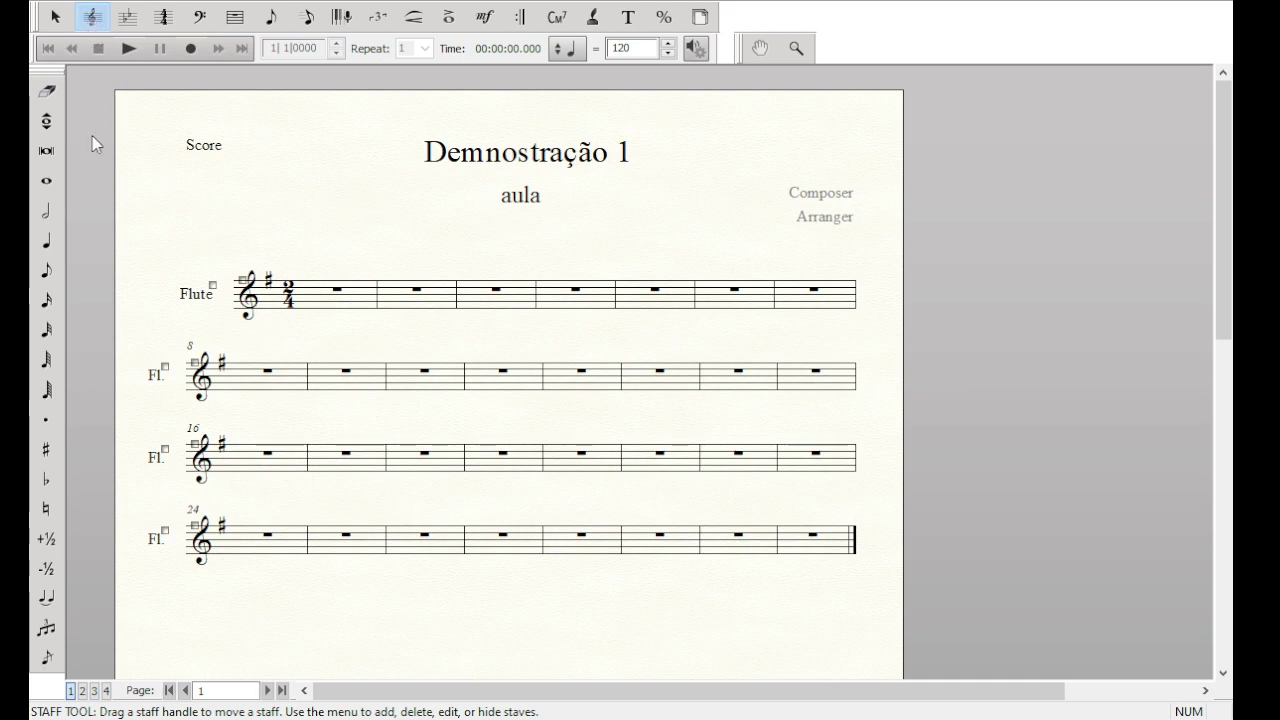
click(156, 294)
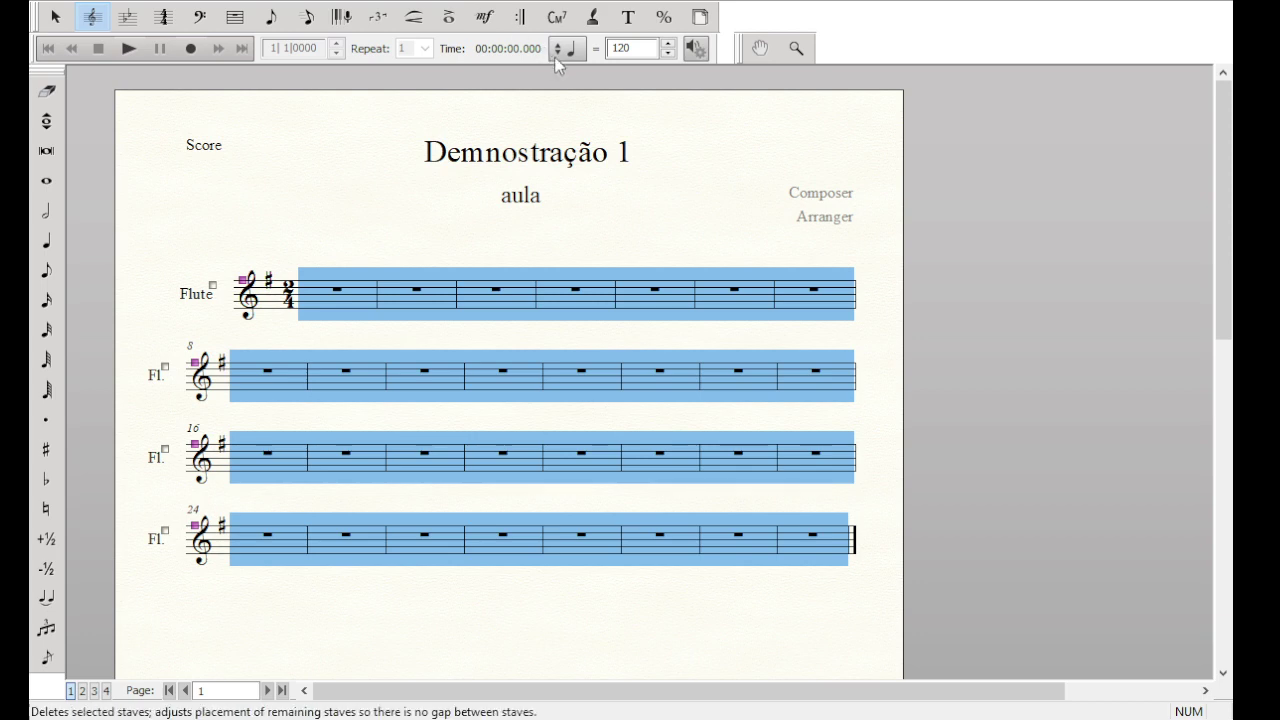
click(194, 194)
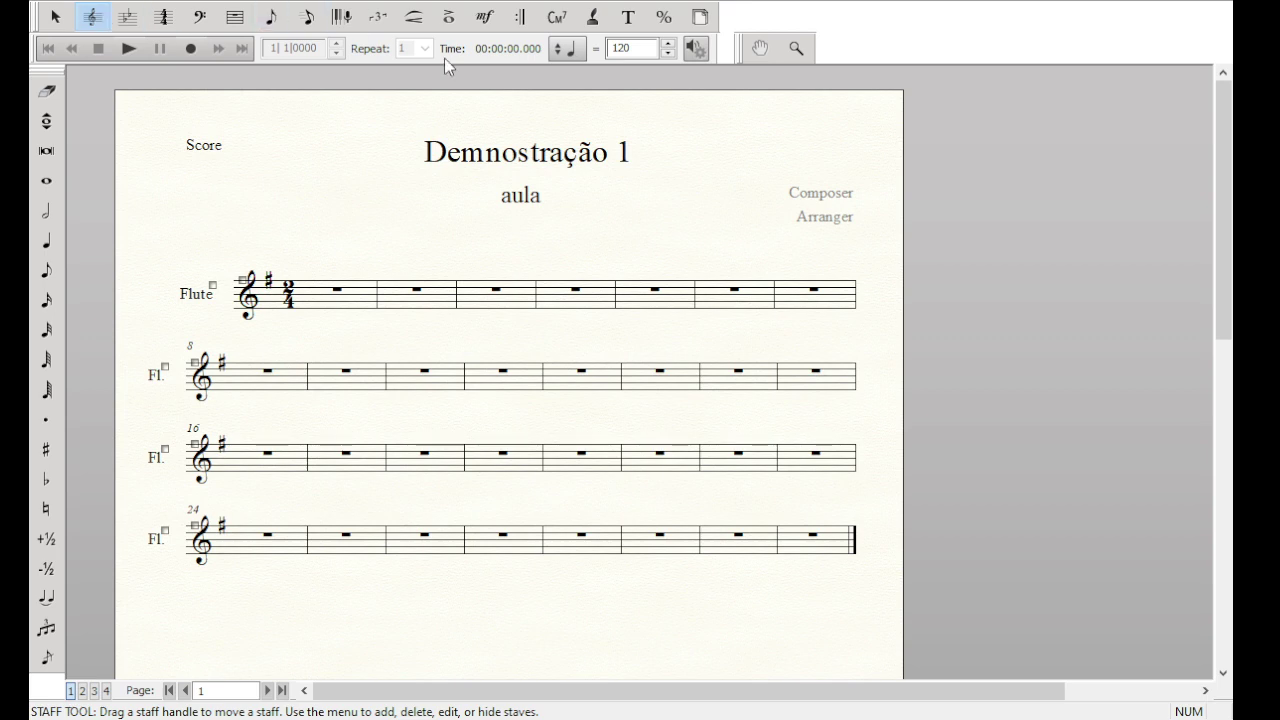
Select all measures with the Selection tool and try switching between the Staff, Key Signature and Selection tools on them
click(56, 17)
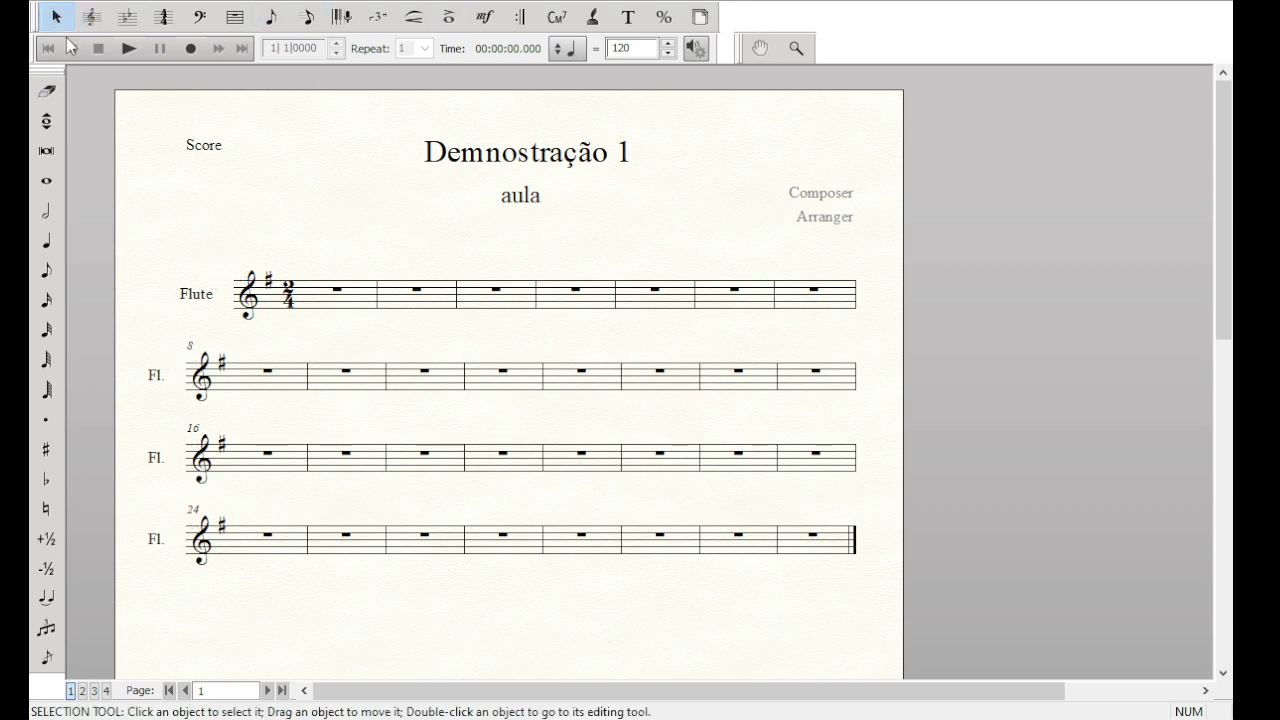
key(ctrl+a)
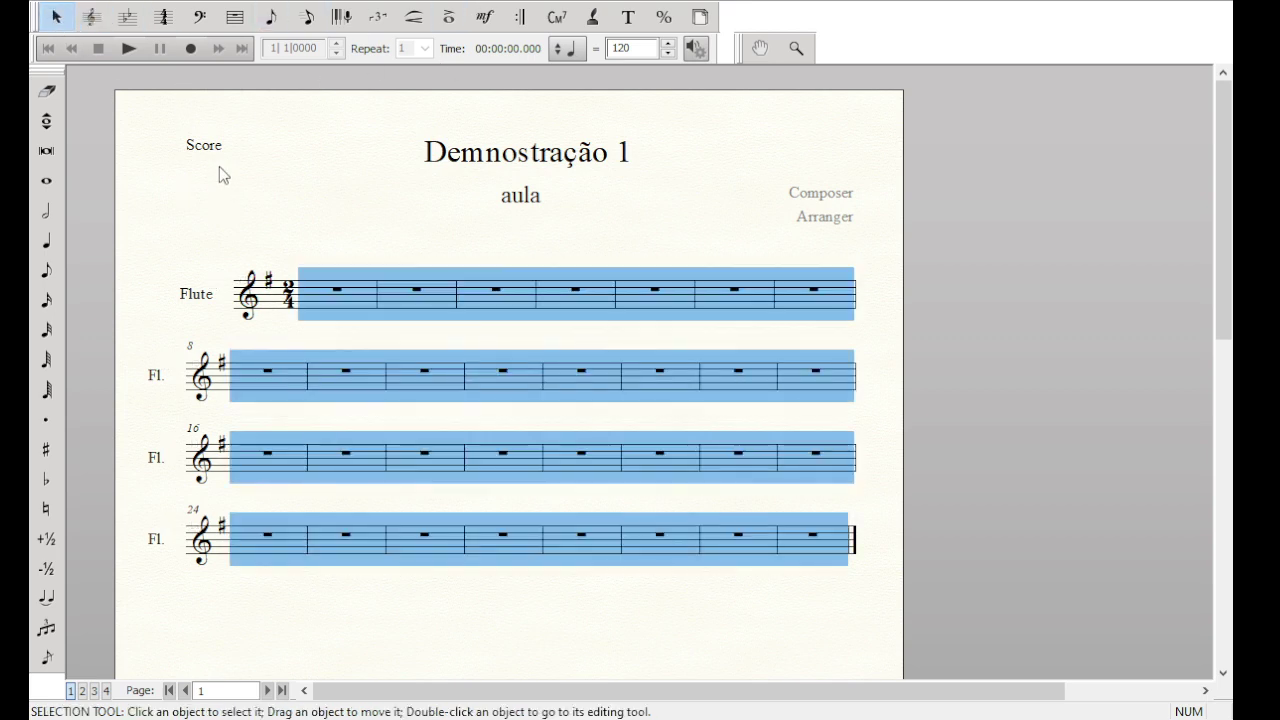
click(93, 22)
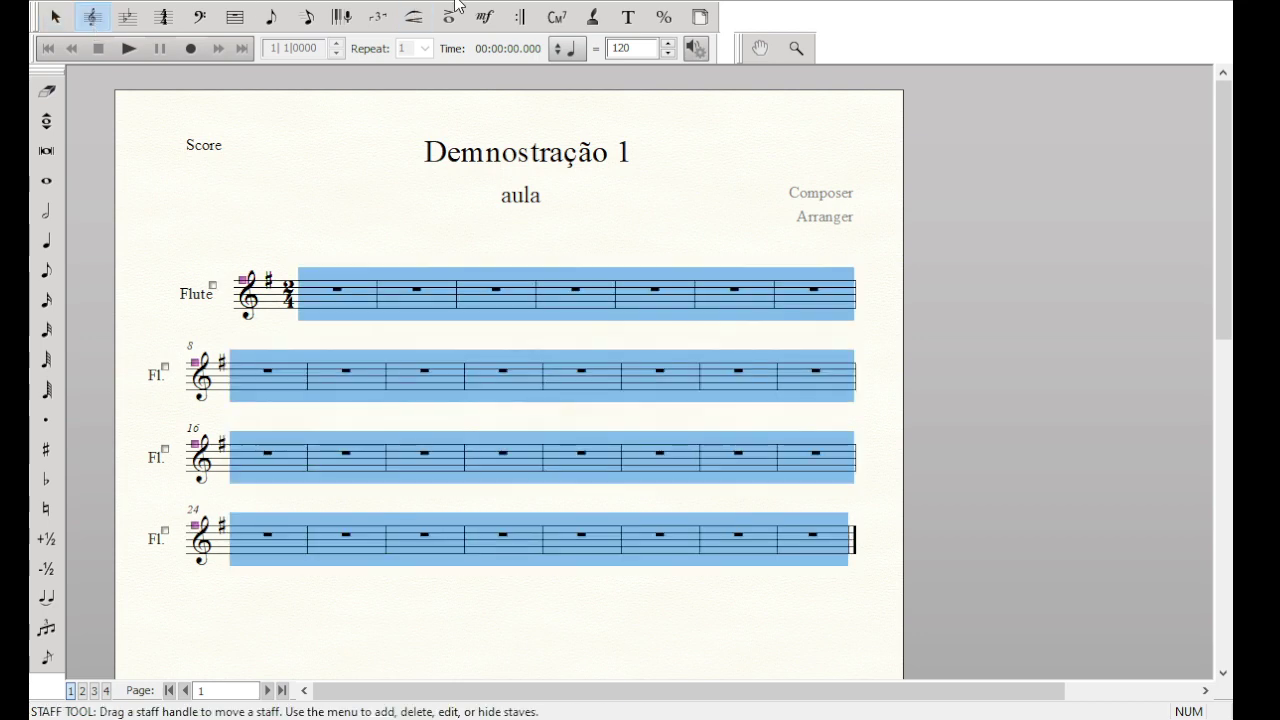
click(56, 17)
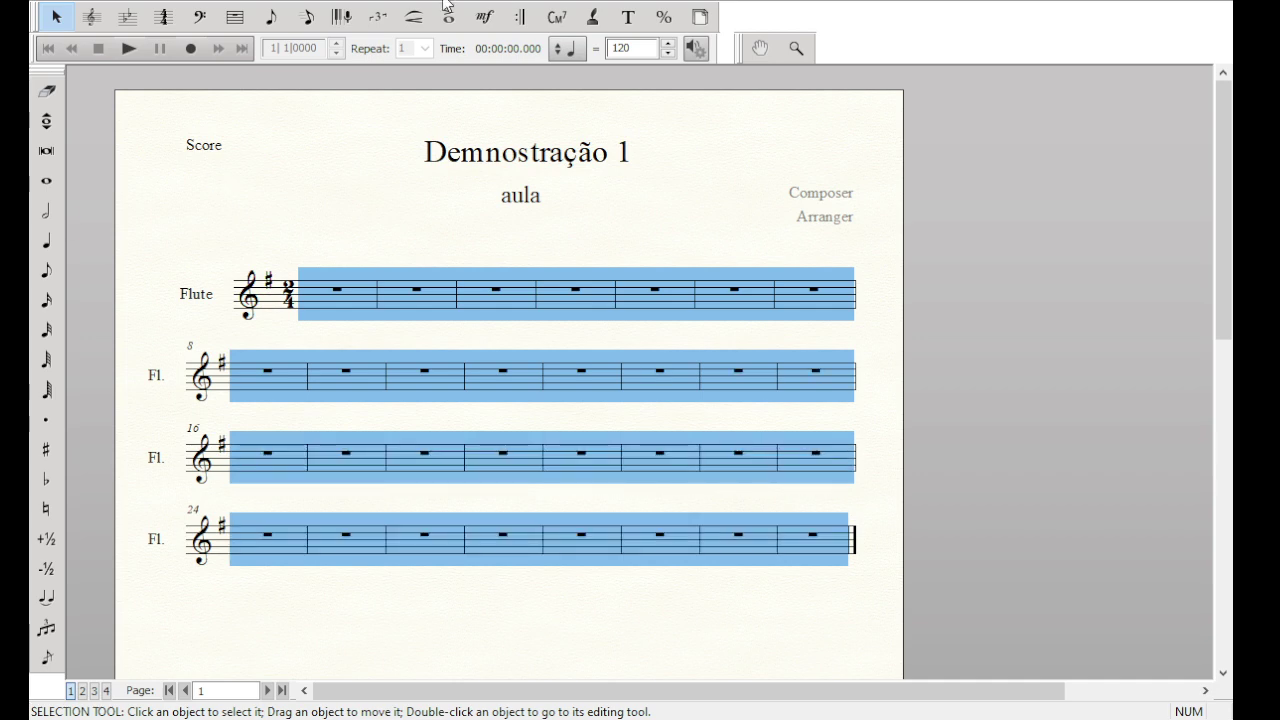
click(101, 26)
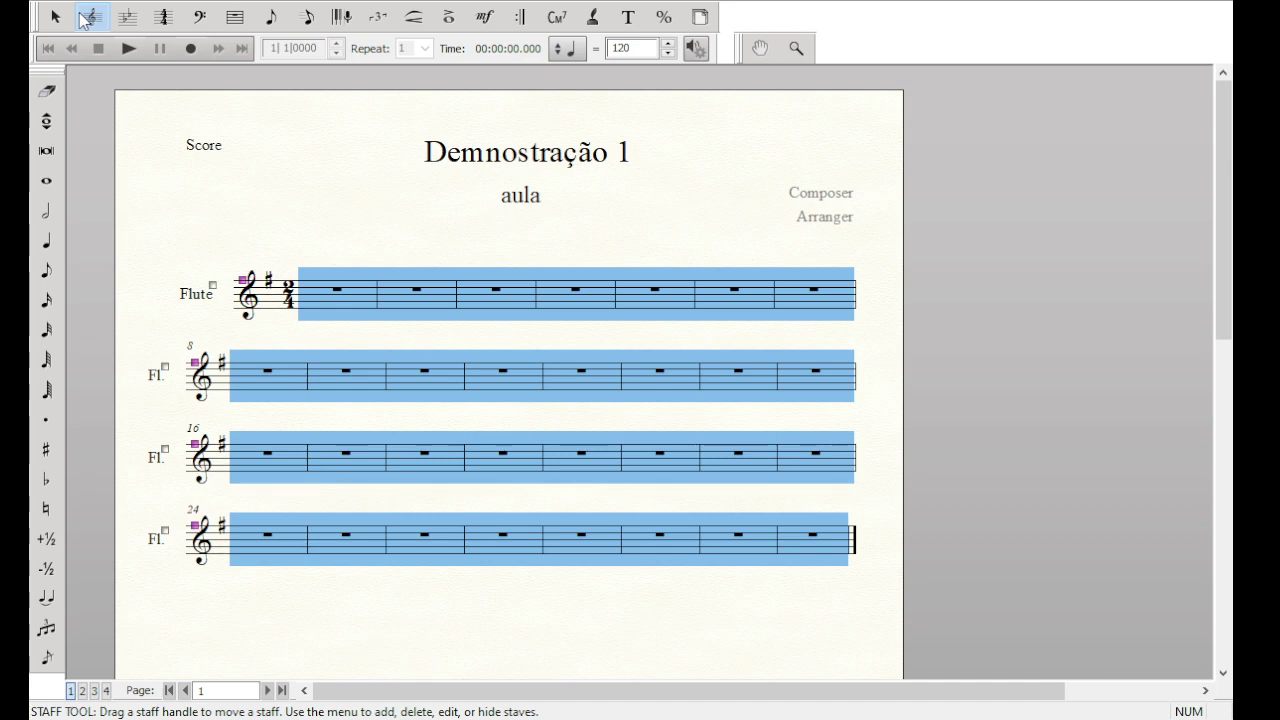
click(129, 20)
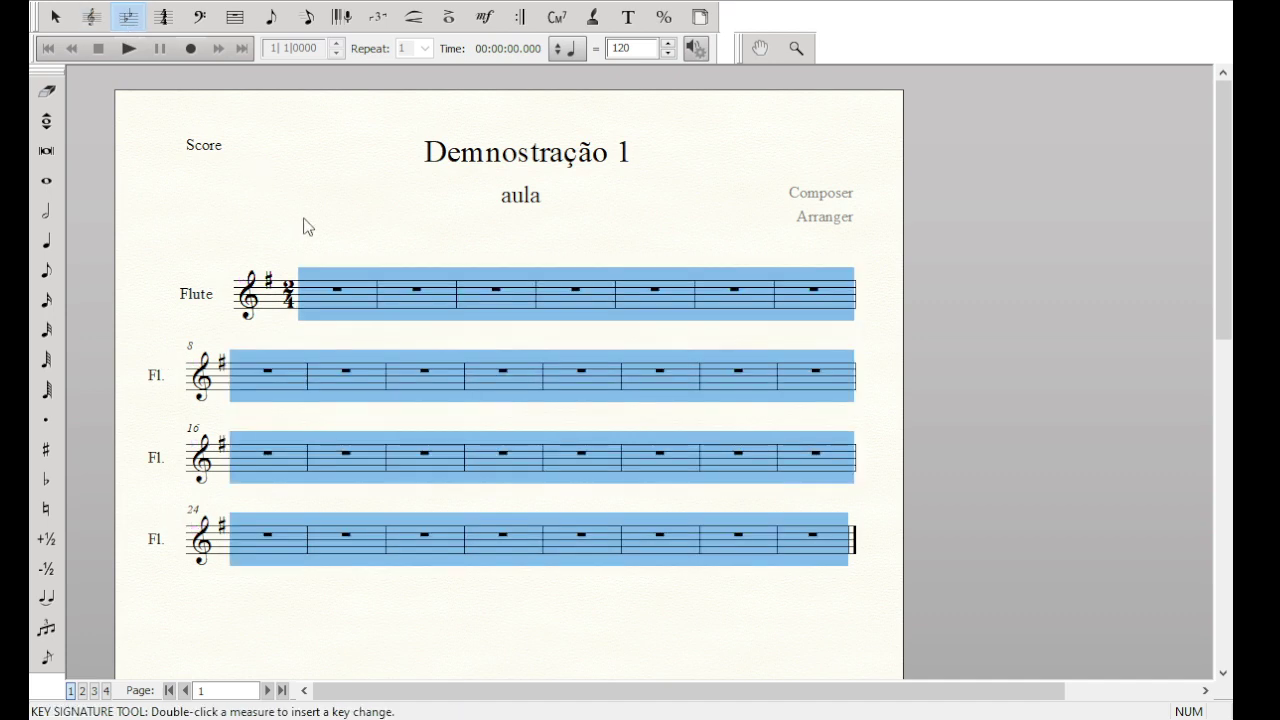
double_click(358, 300)
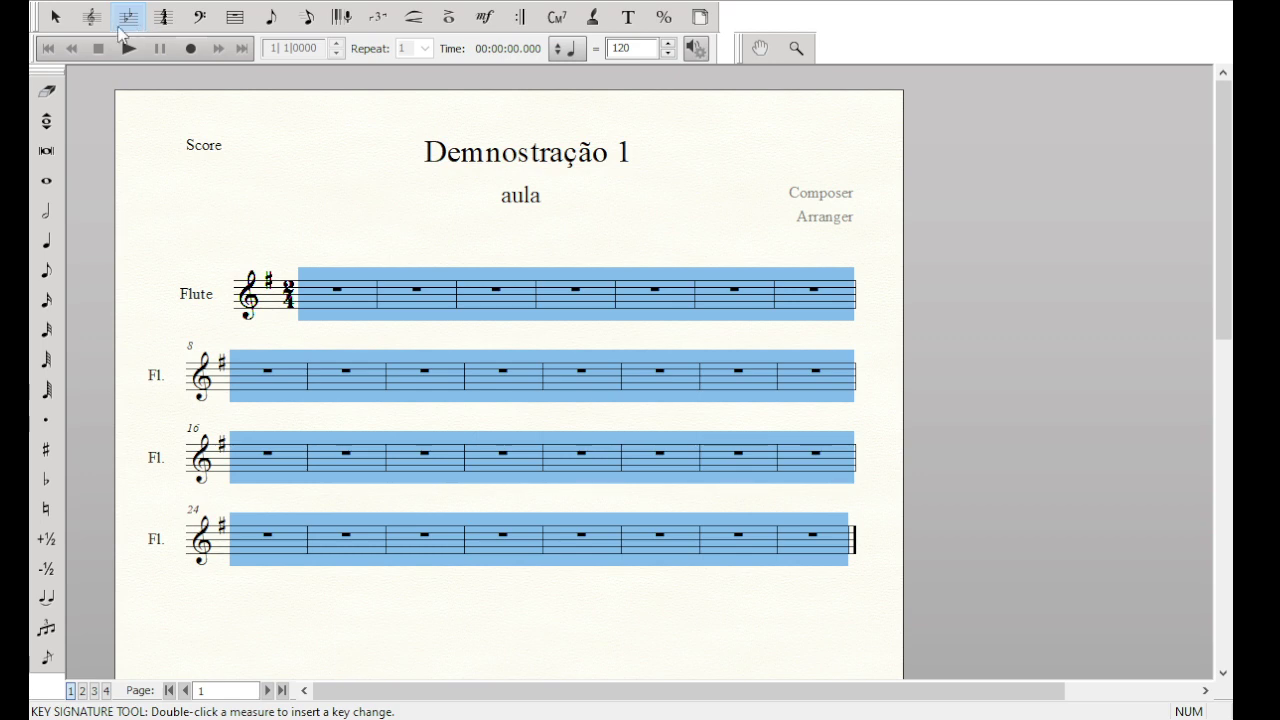
click(54, 18)
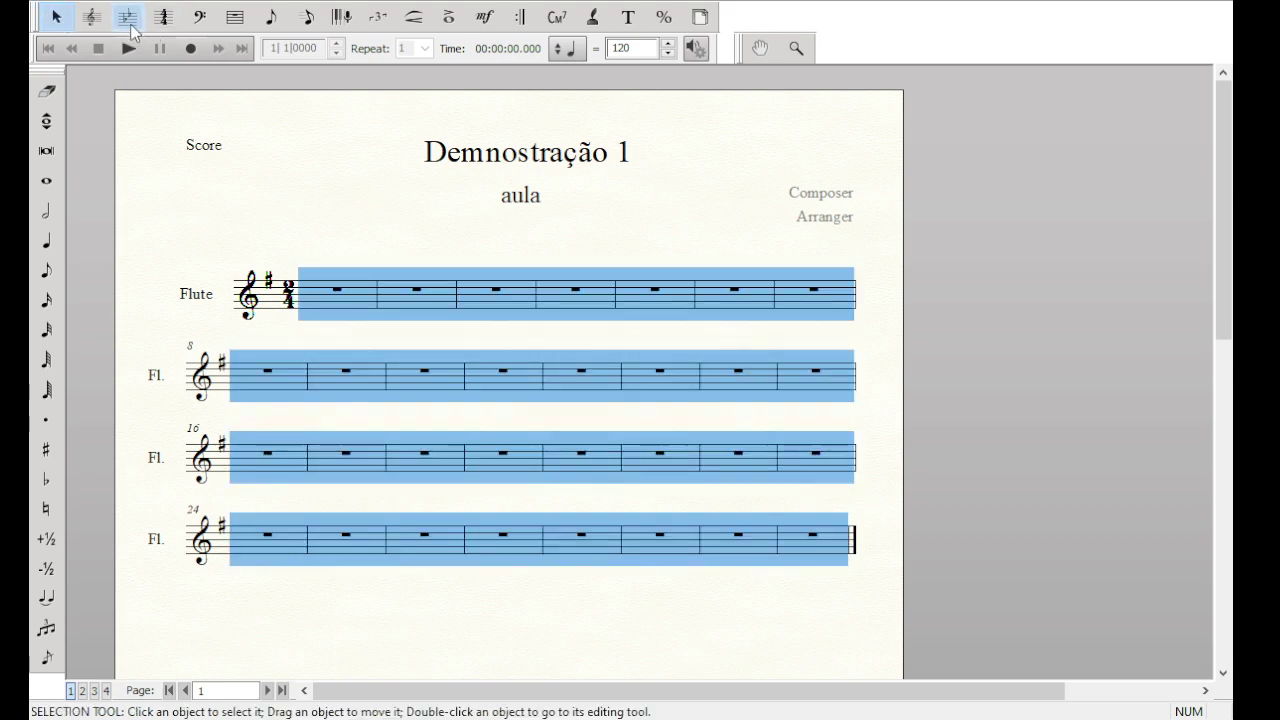
Clear the full selection and remove the sharp from the key signature at the first measure with the Key Signature tool
click(128, 17)
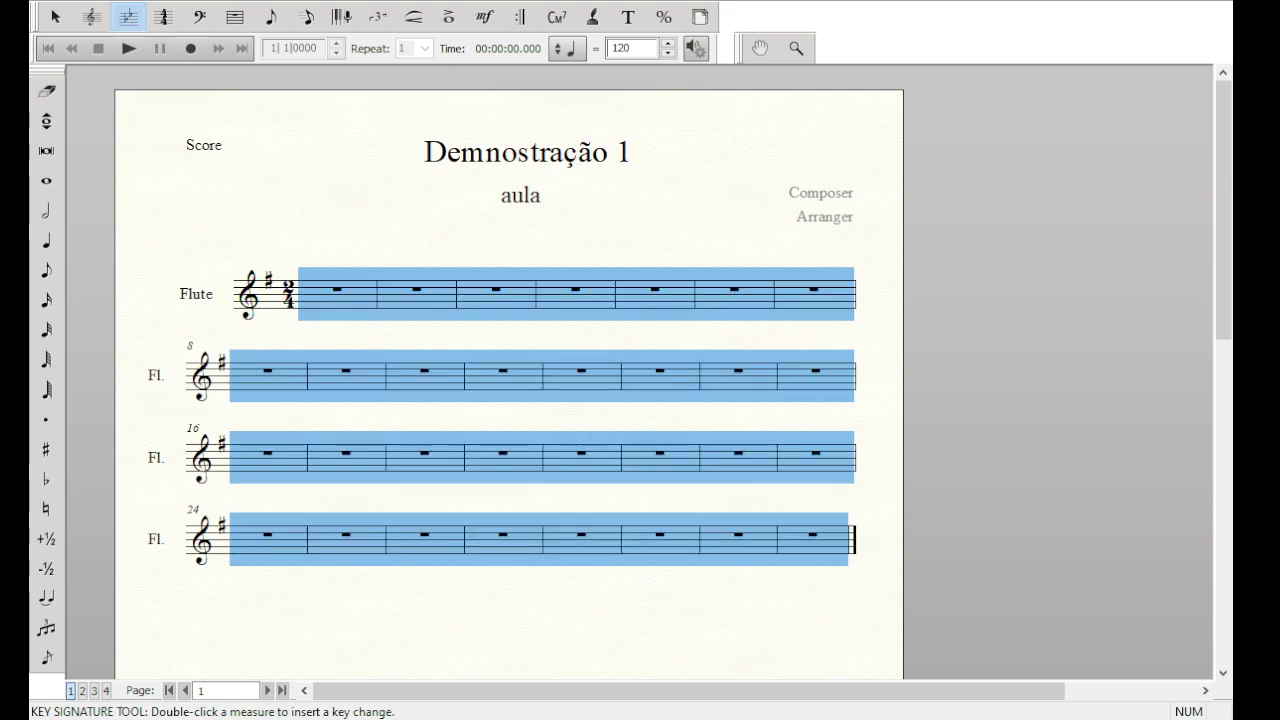
click(329, 157)
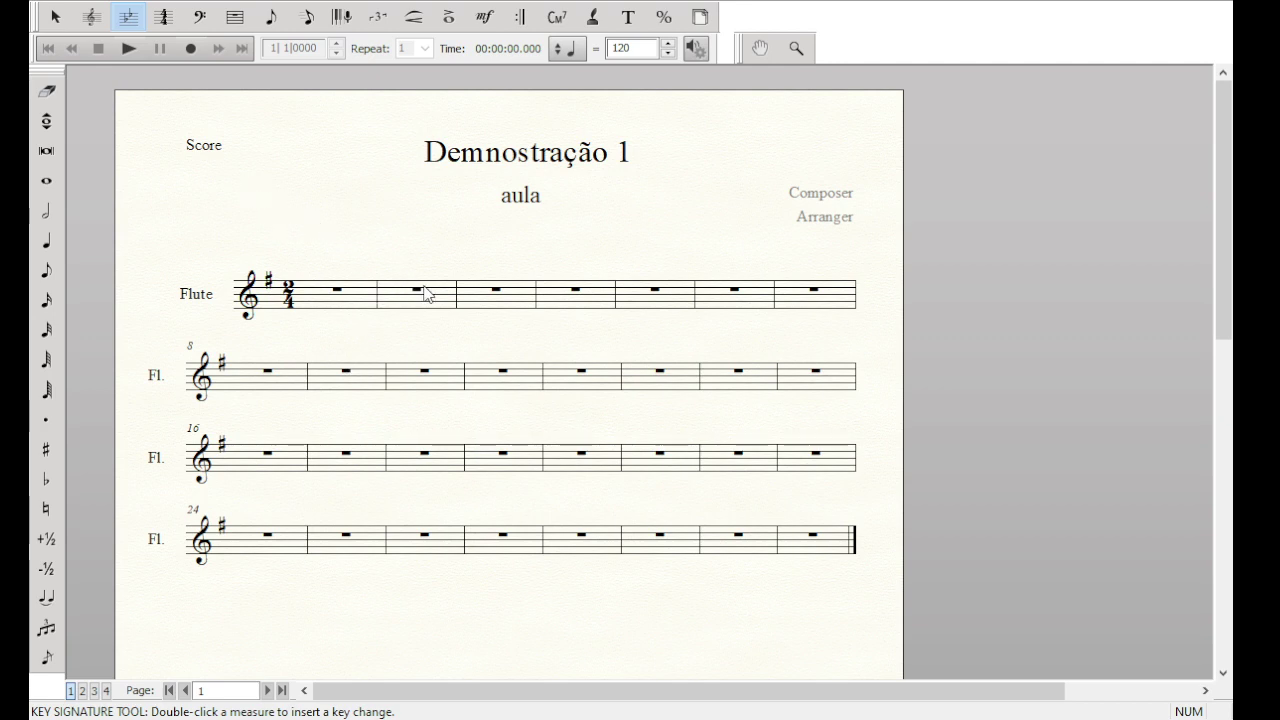
click(346, 296)
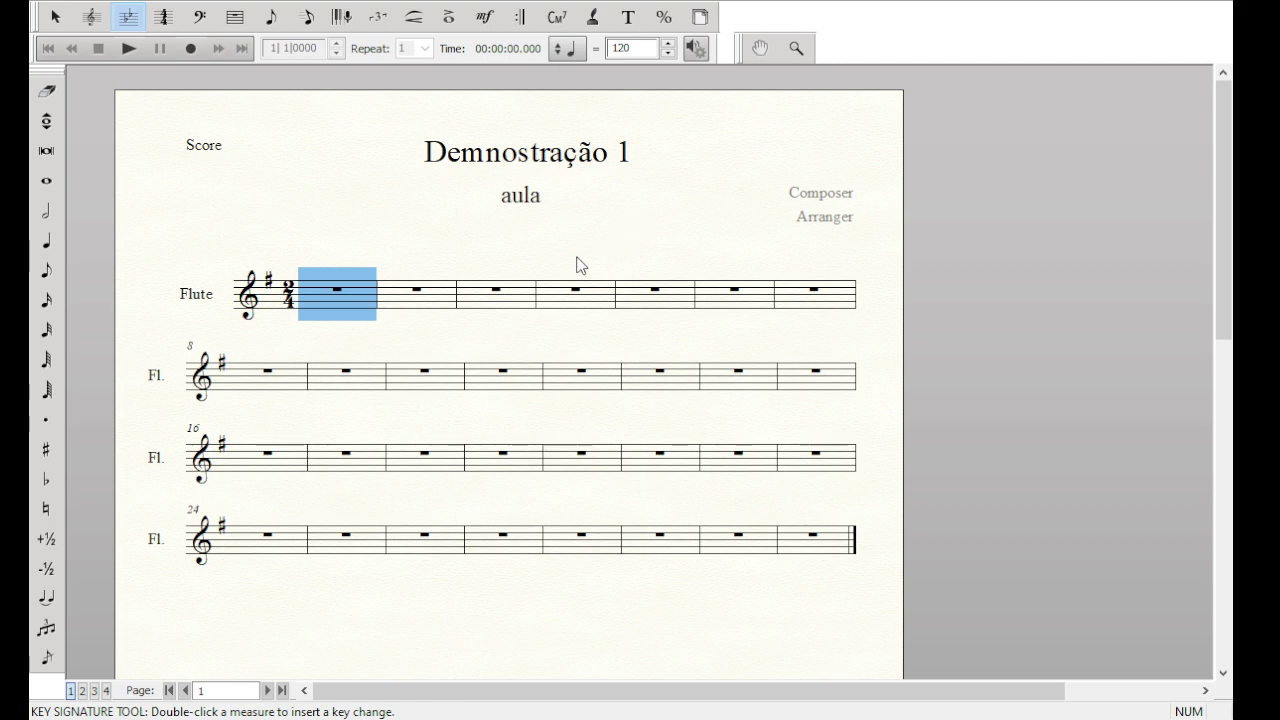
key(ctrl+z)
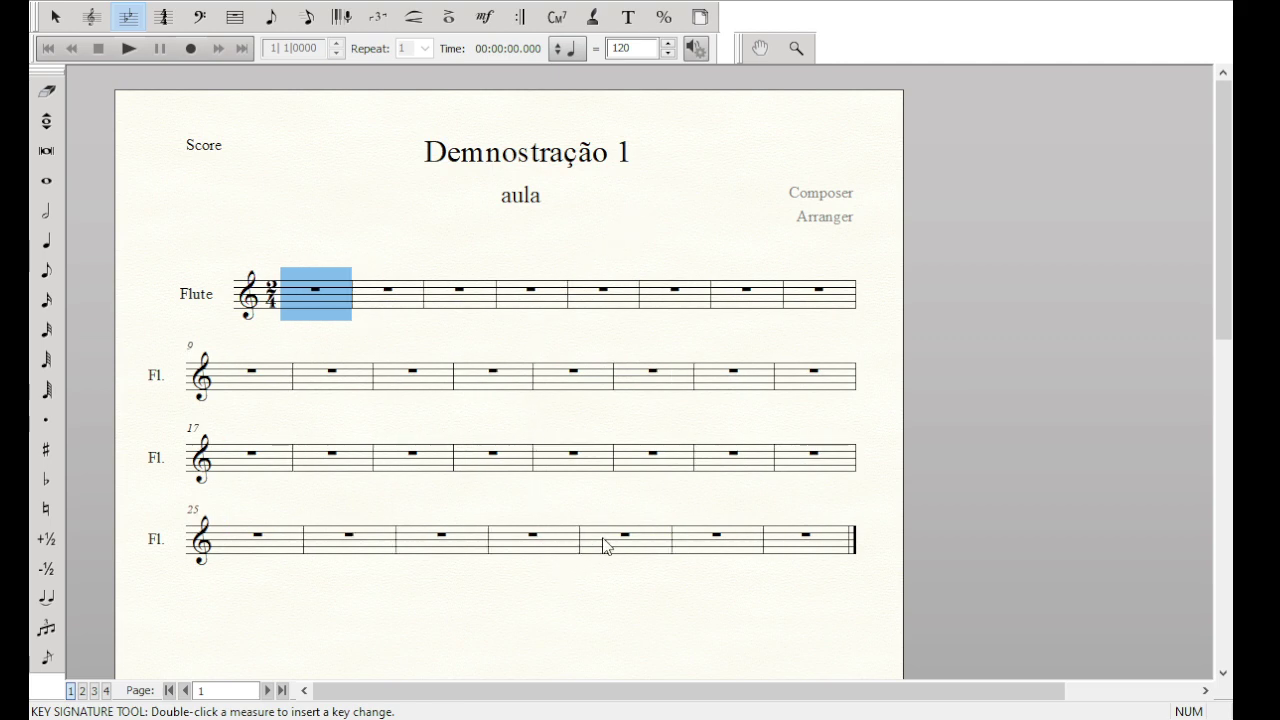
Try selecting the second measure and the entire flute staff with the Key Signature tool
click(362, 291)
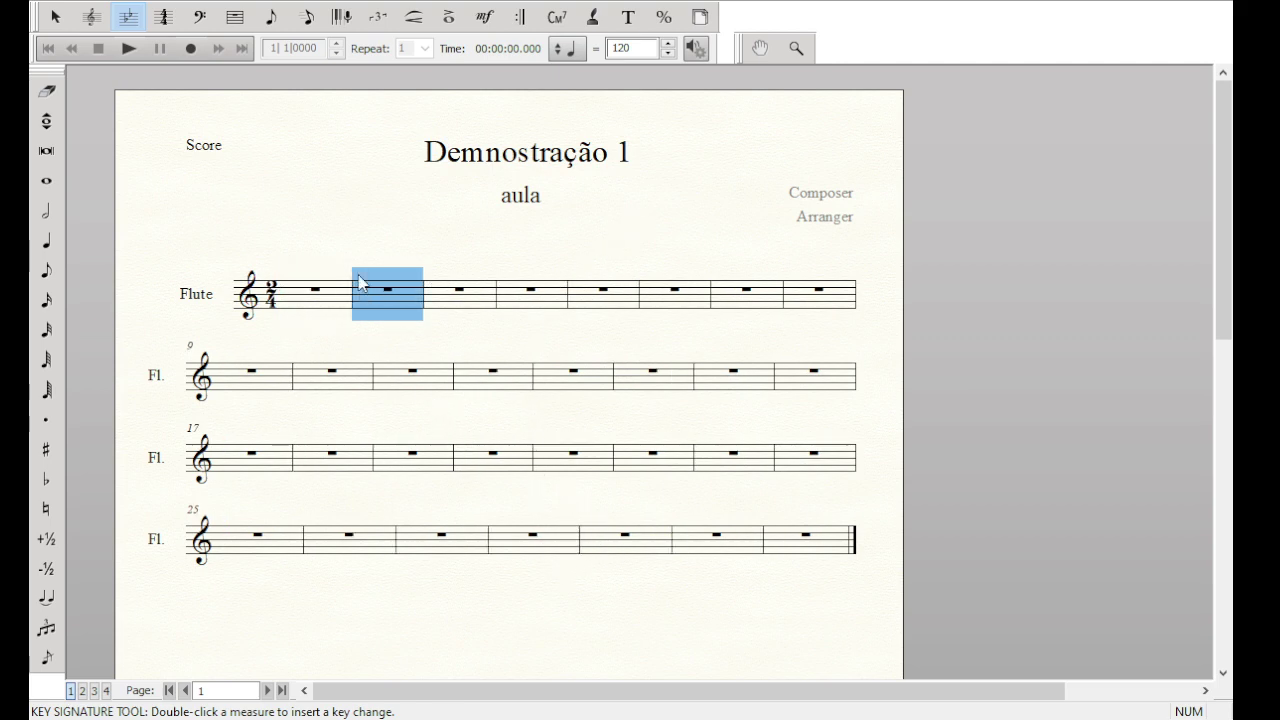
click(222, 292)
click(162, 293)
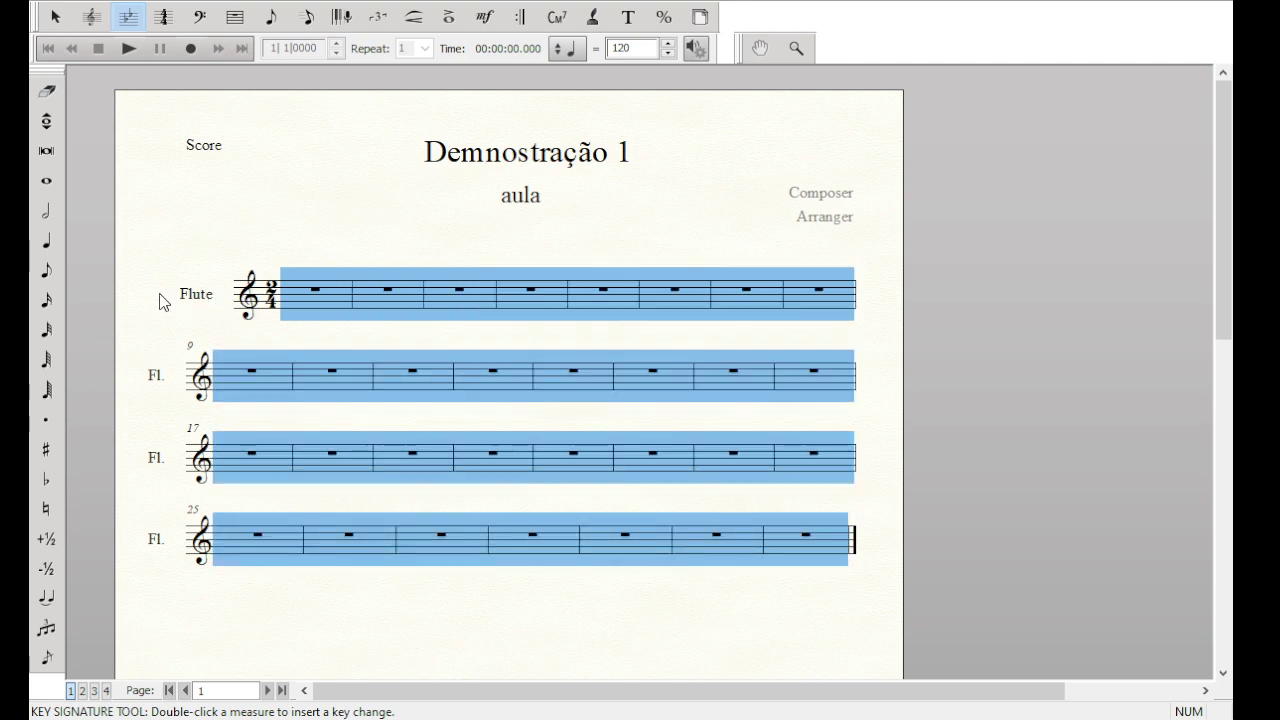
click(197, 150)
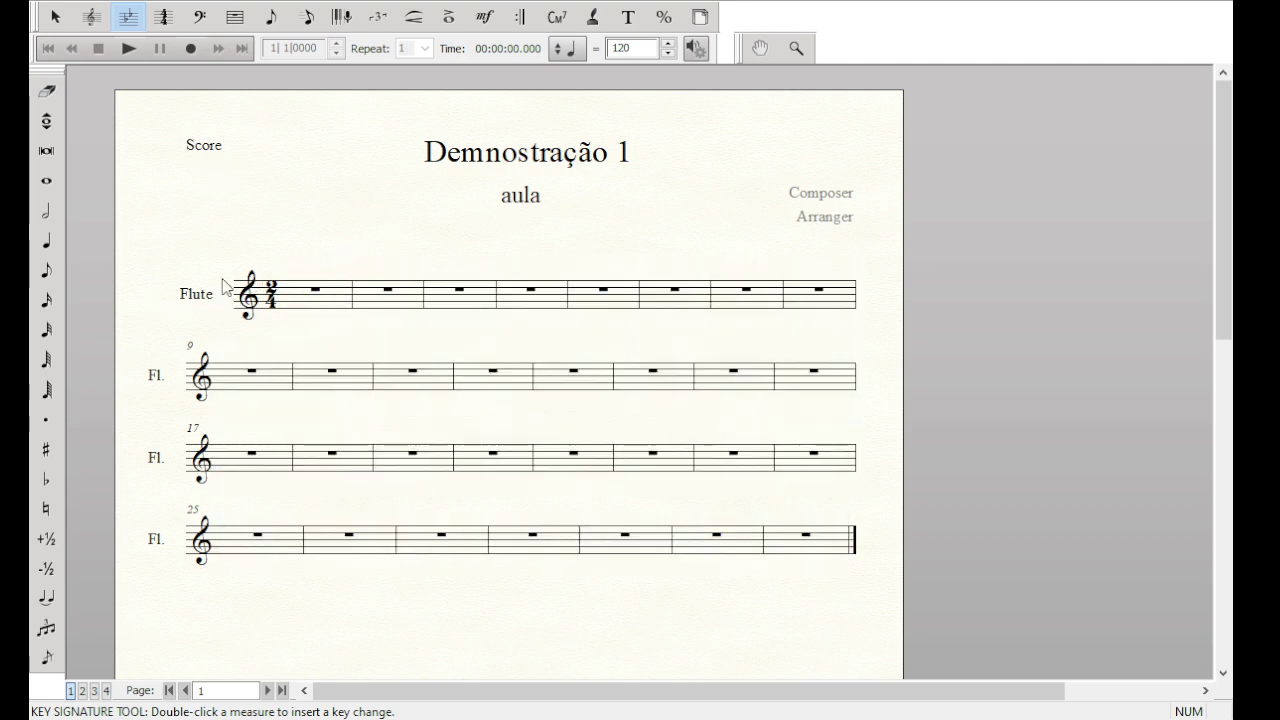
click(161, 304)
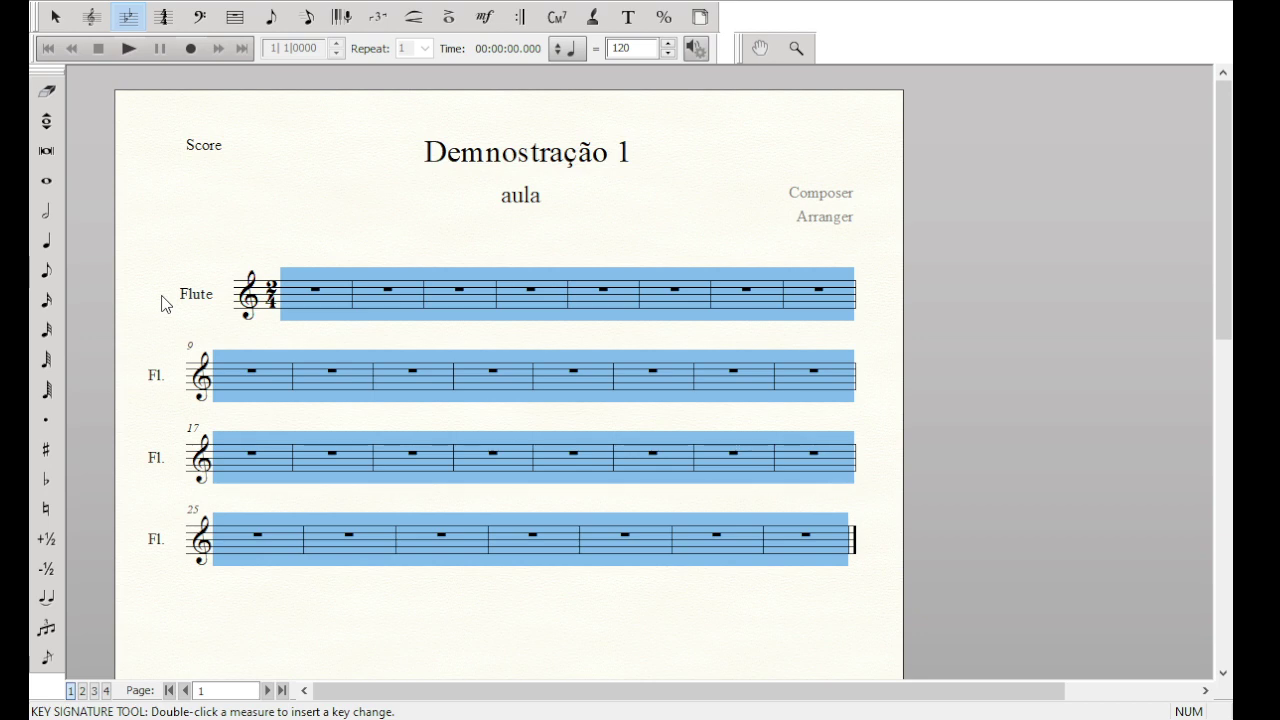
Clear the staff selection and select only the first measure with the Selection tool
click(55, 16)
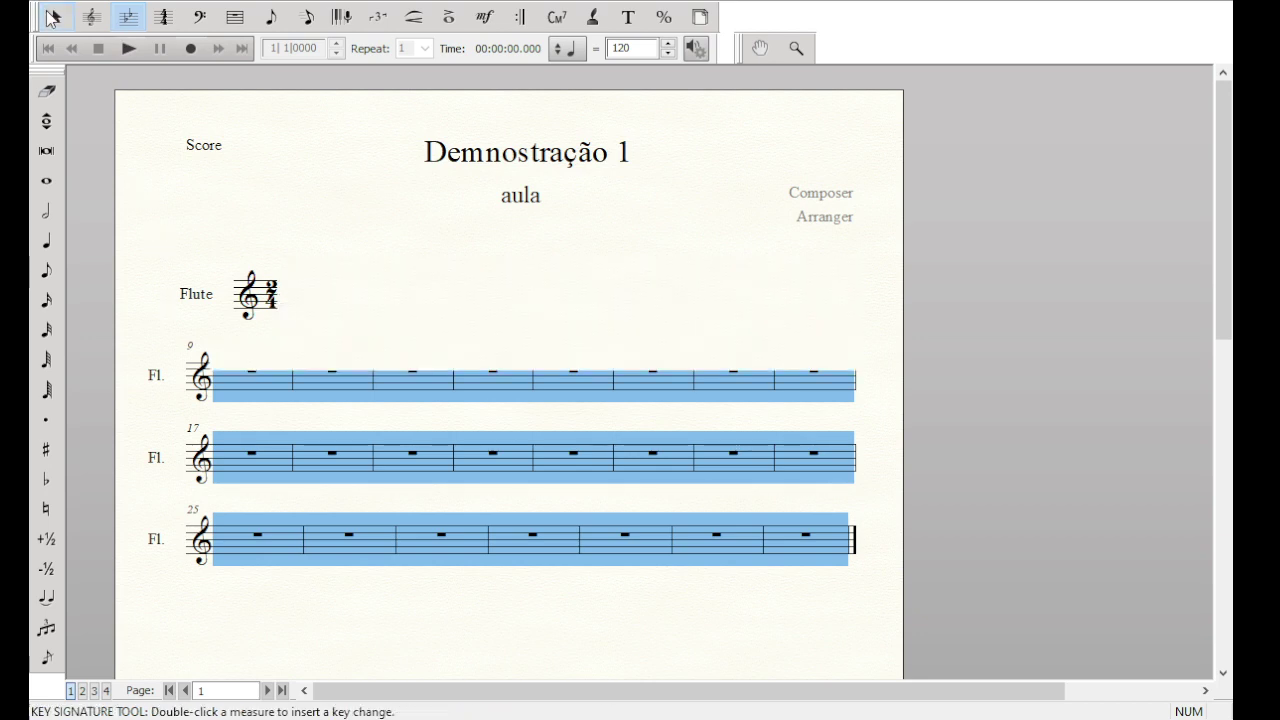
click(342, 221)
click(336, 292)
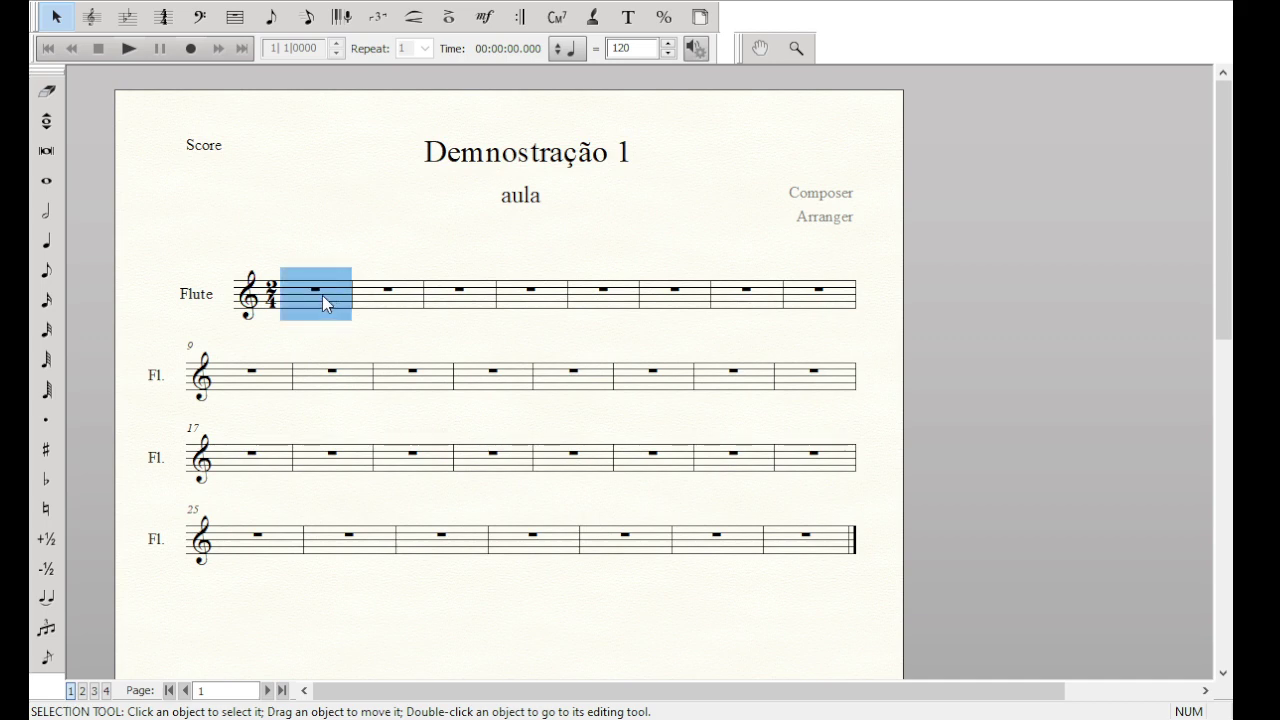
Change the key to G Major from measure 13, the fifth measure of the second system, and clear the selection
click(129, 20)
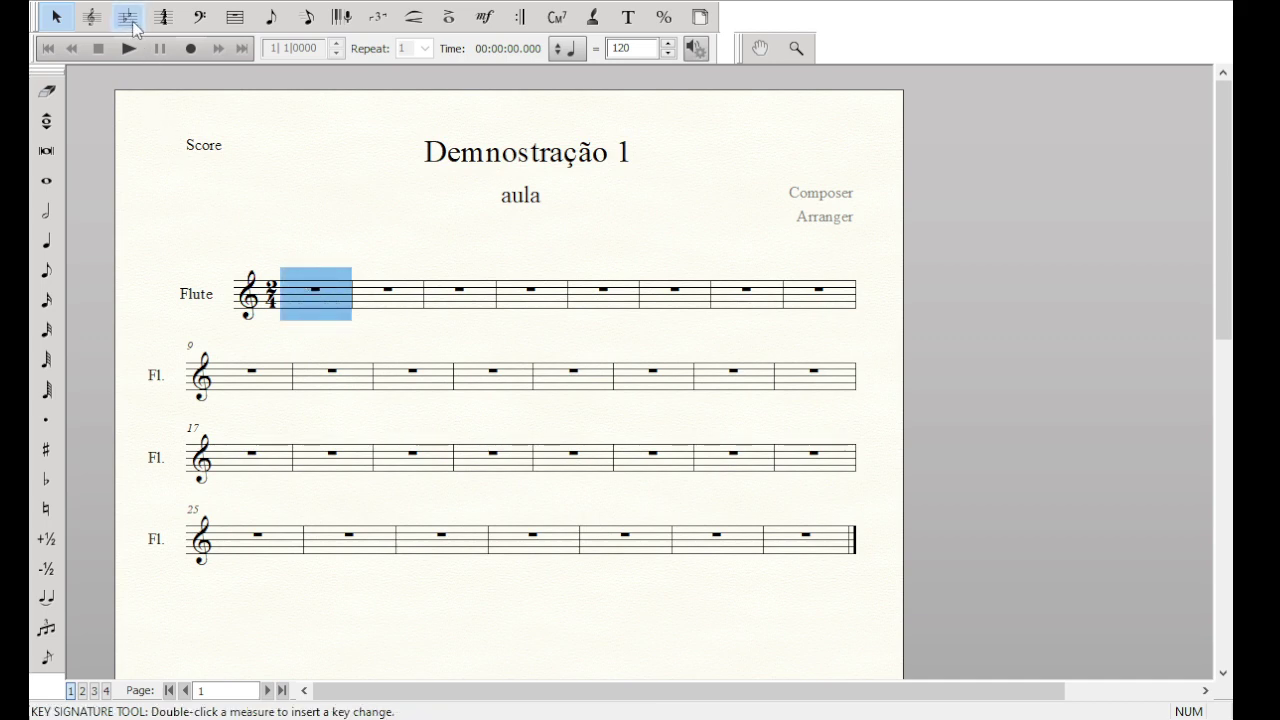
click(580, 375)
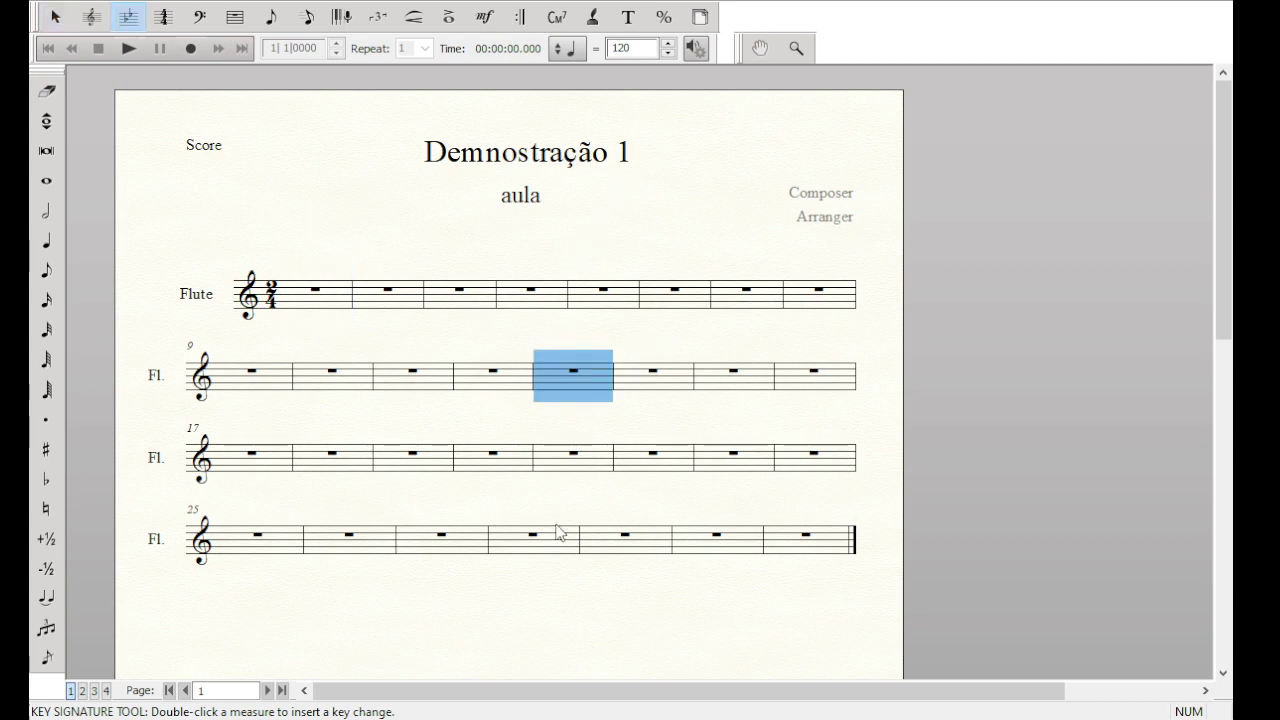
key(Up)
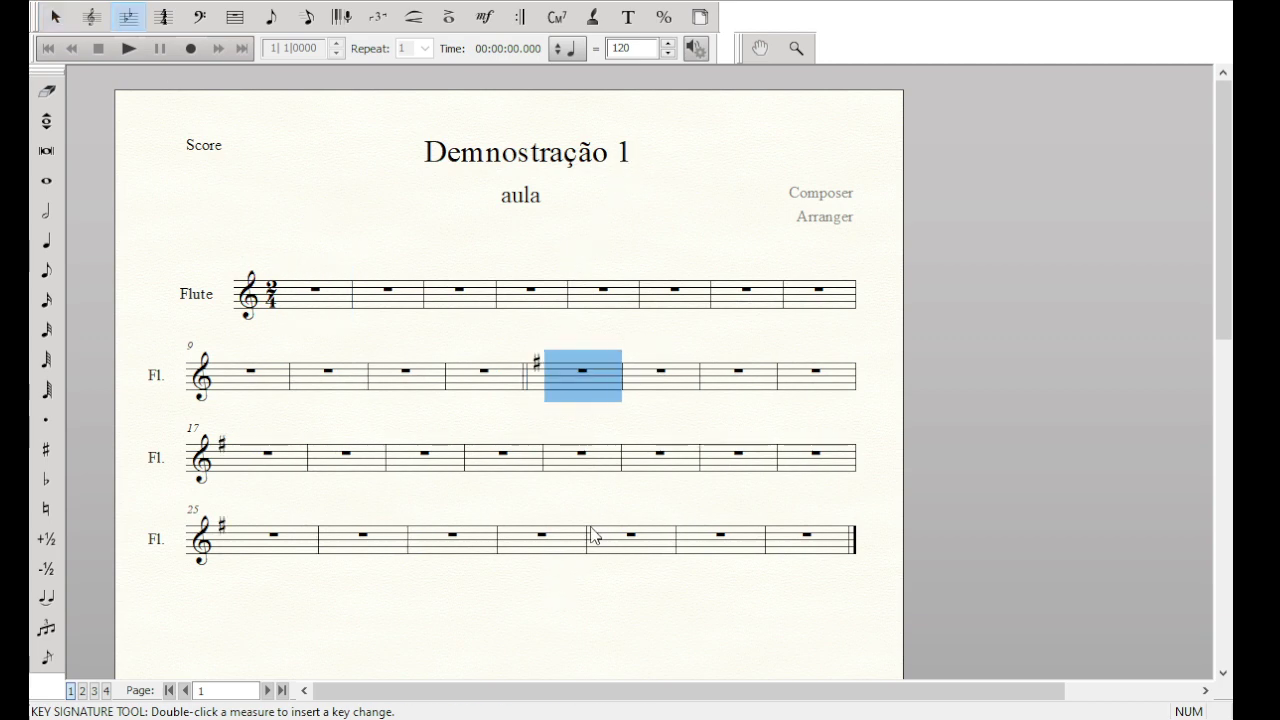
click(566, 338)
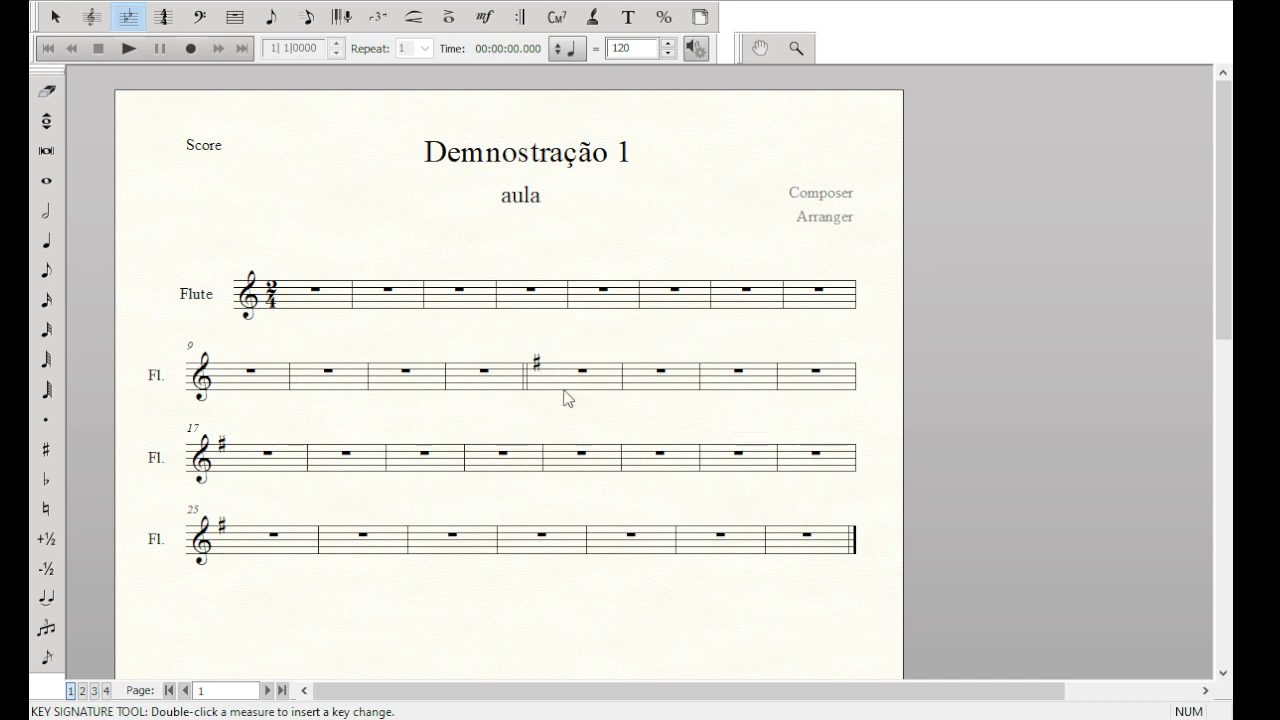
Try selecting measure 13 and the last measure of the score with the Key Signature tool
click(580, 373)
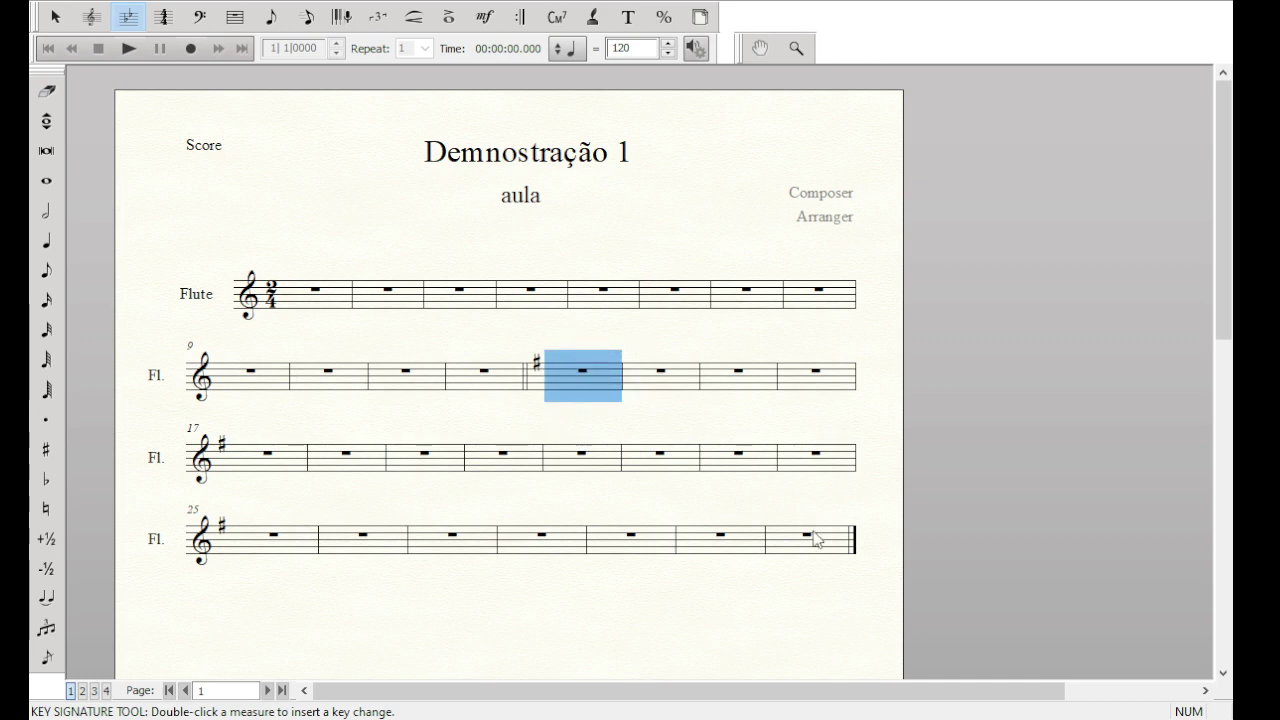
click(813, 536)
click(562, 378)
click(812, 552)
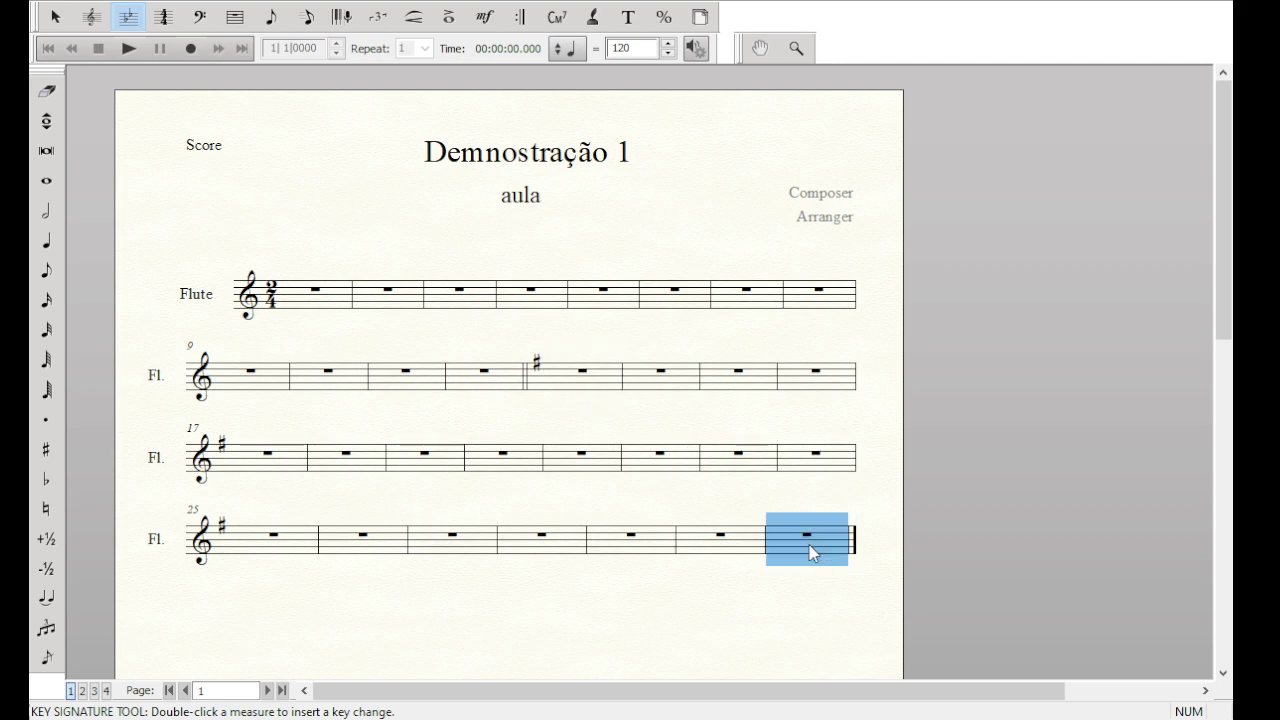
click(566, 374)
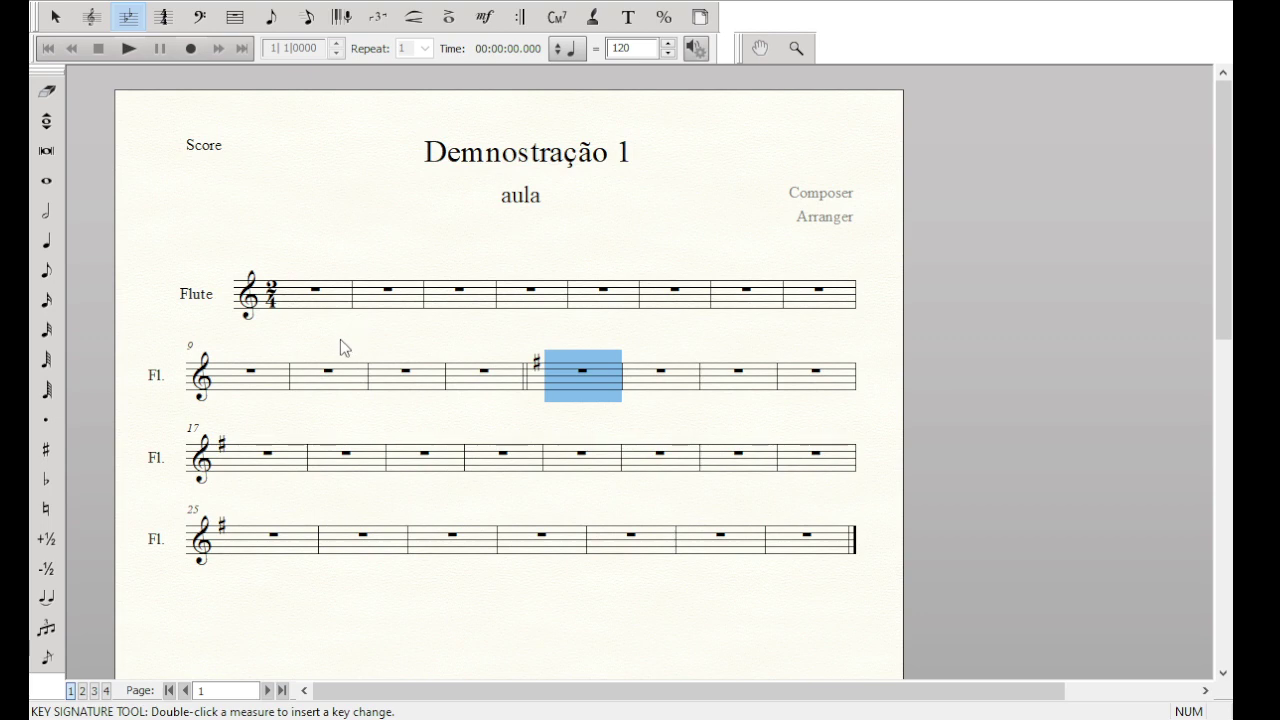
Select all measures with a selection box using the Selection tool, and clear the selection
key(Escape)
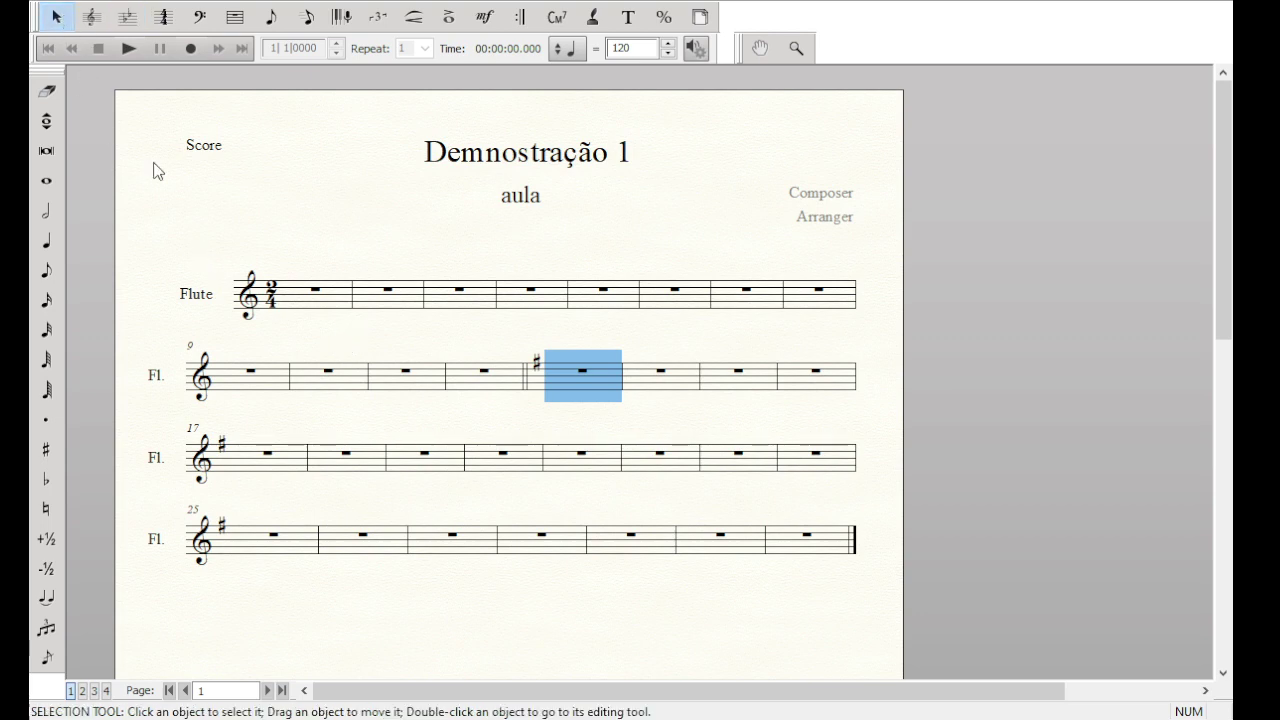
drag(165, 190, 895, 638)
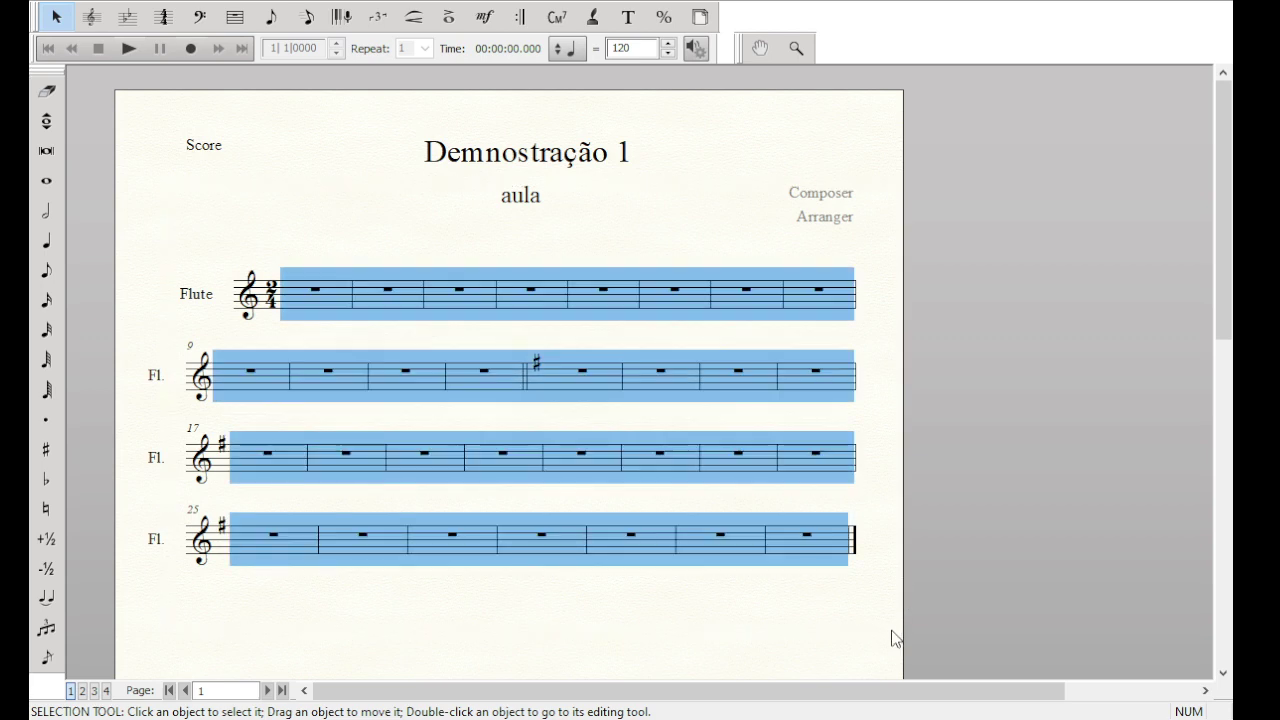
click(390, 229)
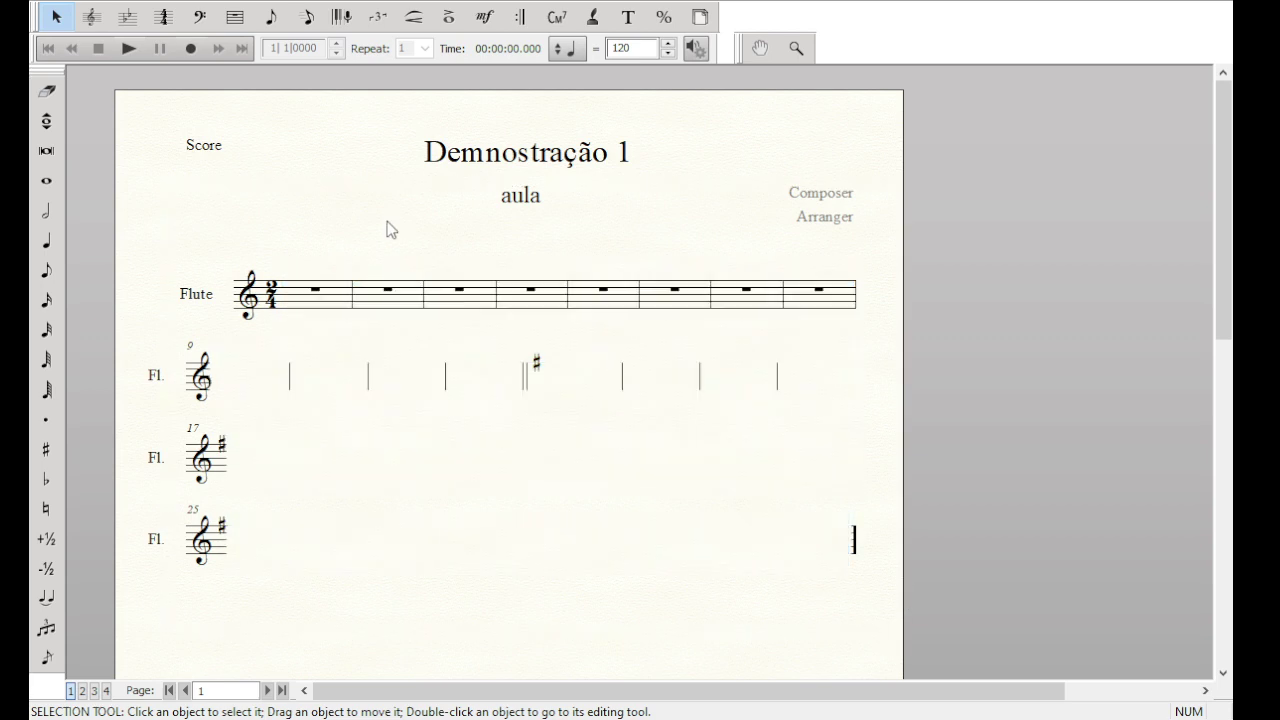
Undo the key signature change at measure 13
double_click(252, 268)
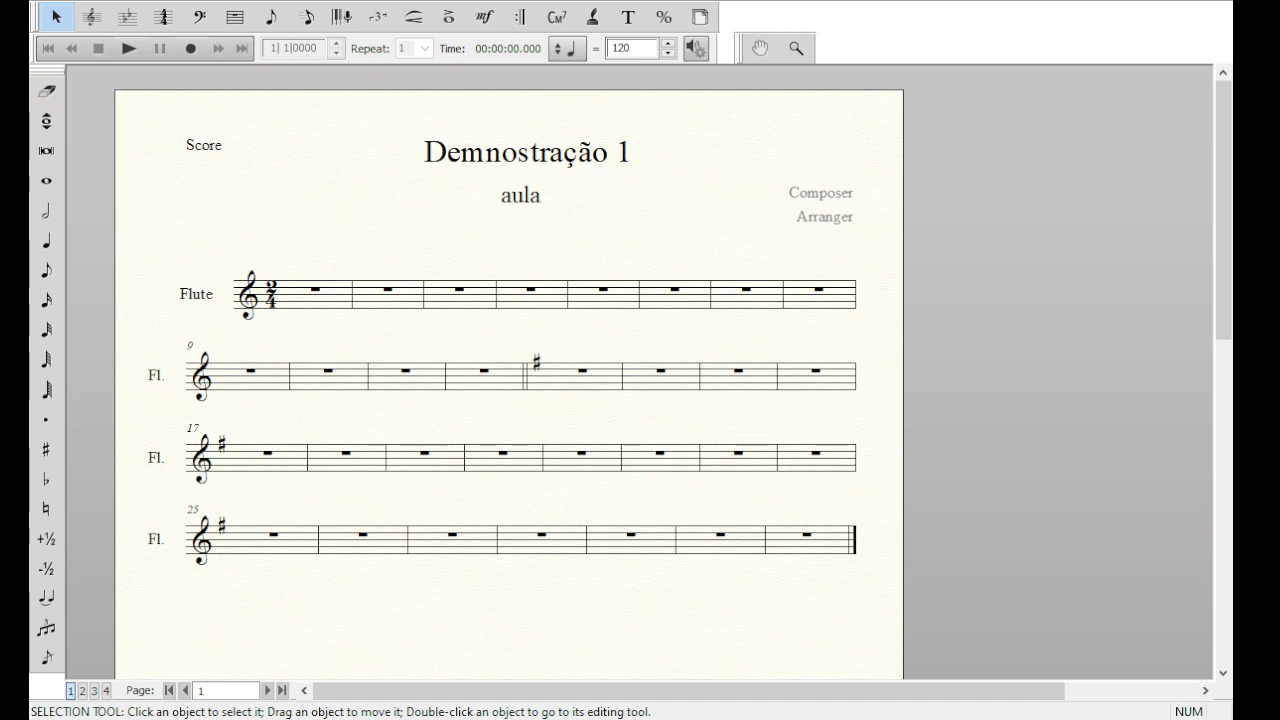
key(ctrl+z)
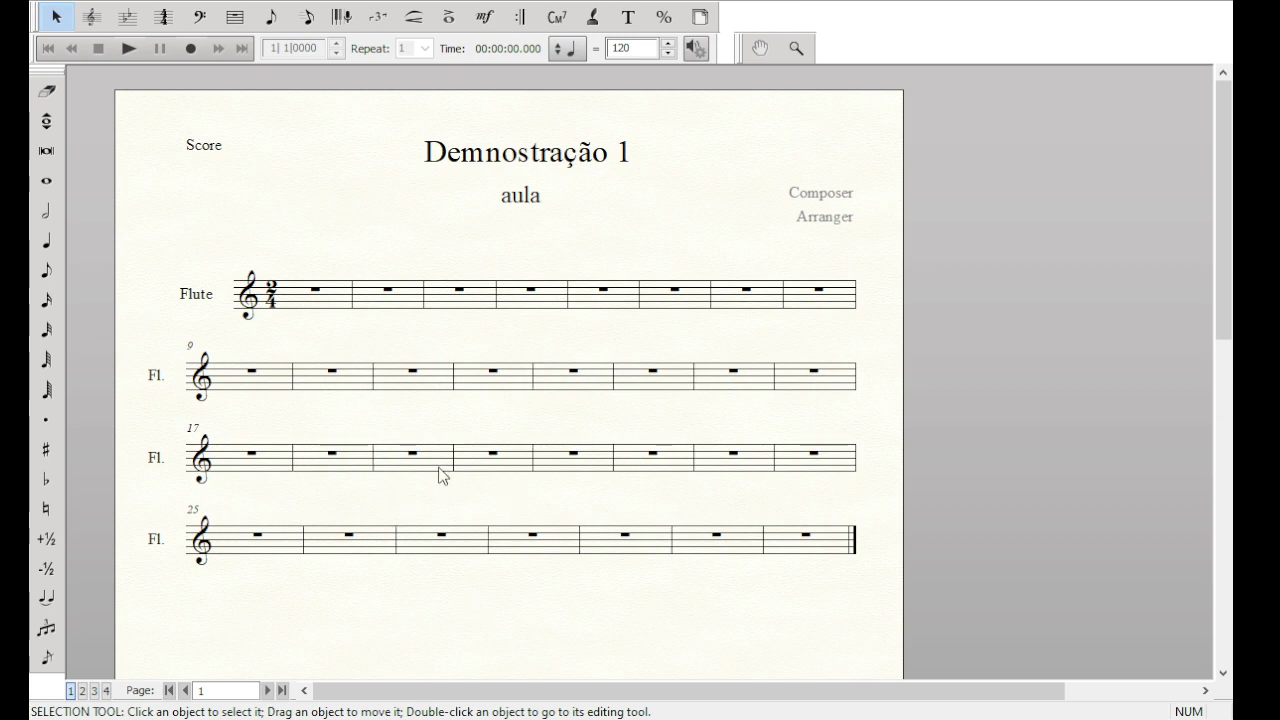
Change the key to two flats from measure 29, the fifth measure of the last system
click(130, 22)
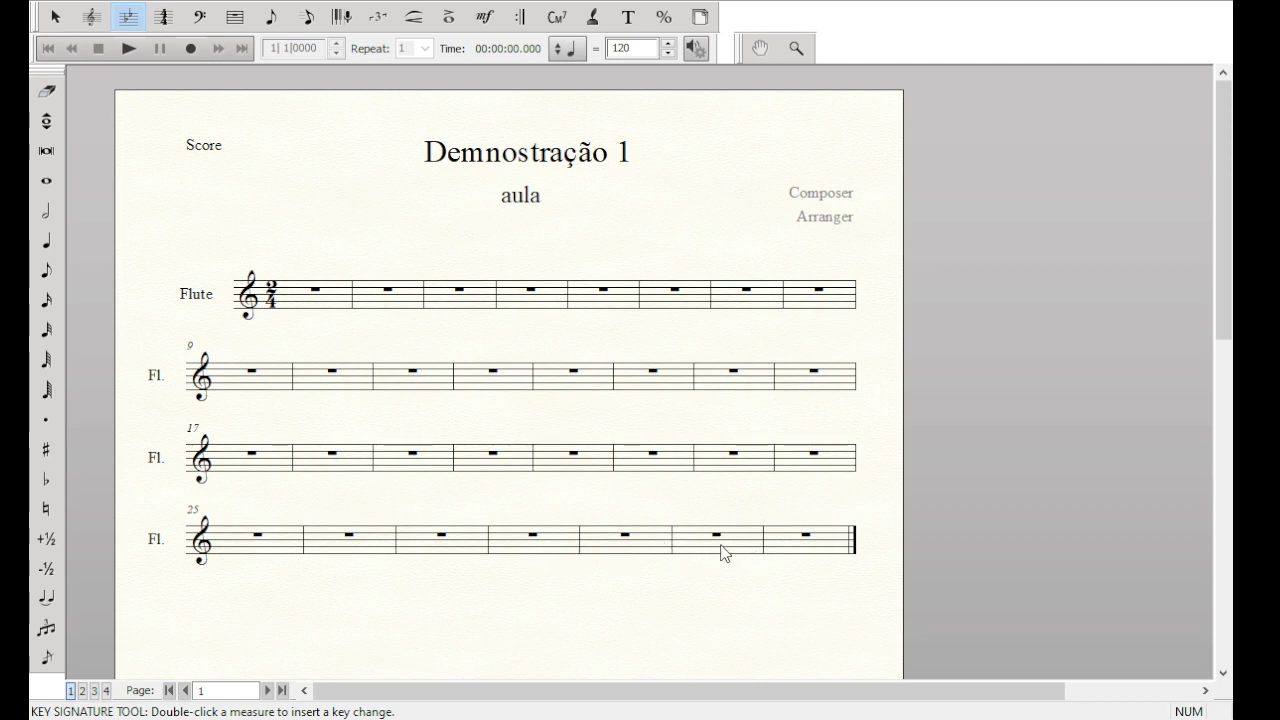
click(640, 545)
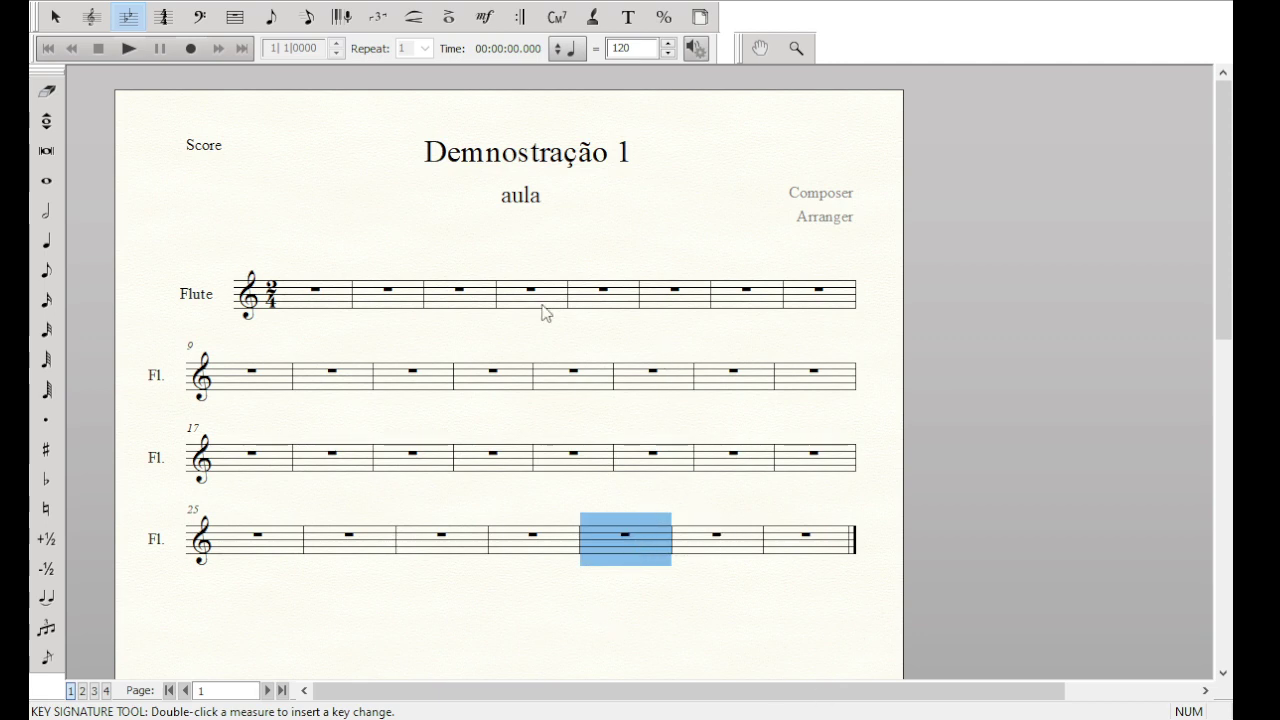
double_click(603, 532)
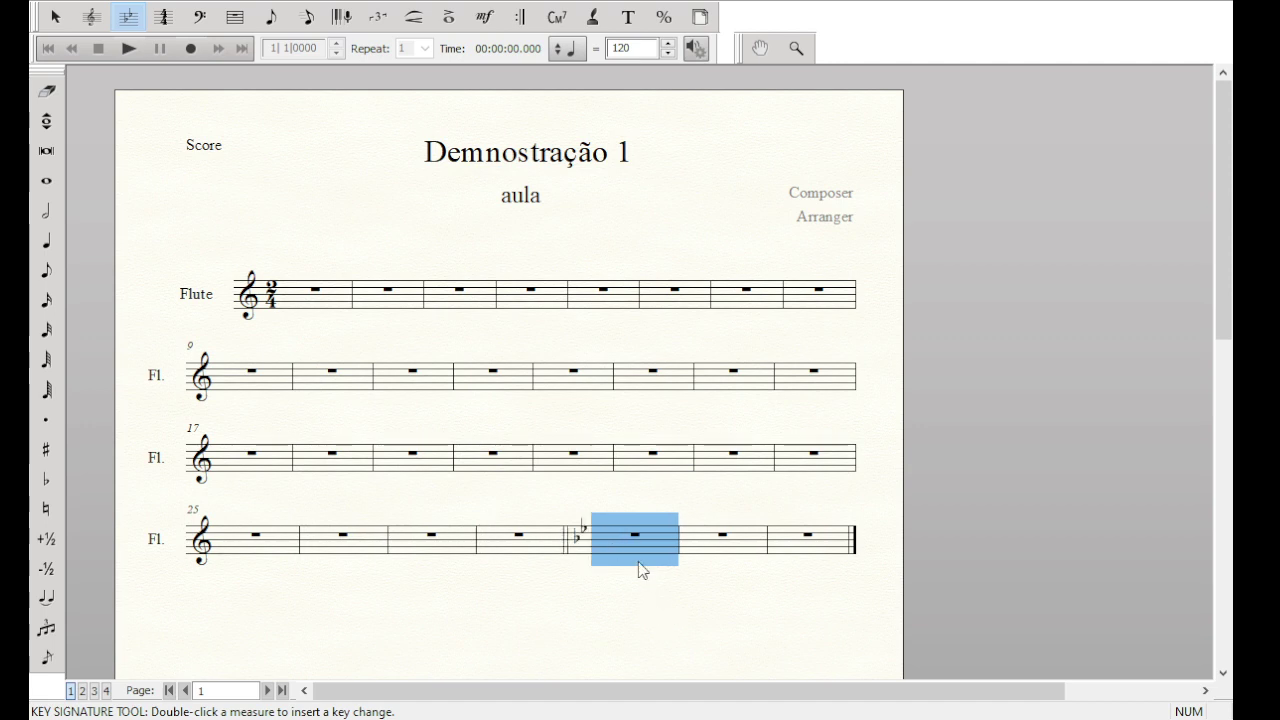
Remove the two-flat key change at measure 29 with the Key Signature tool
click(753, 560)
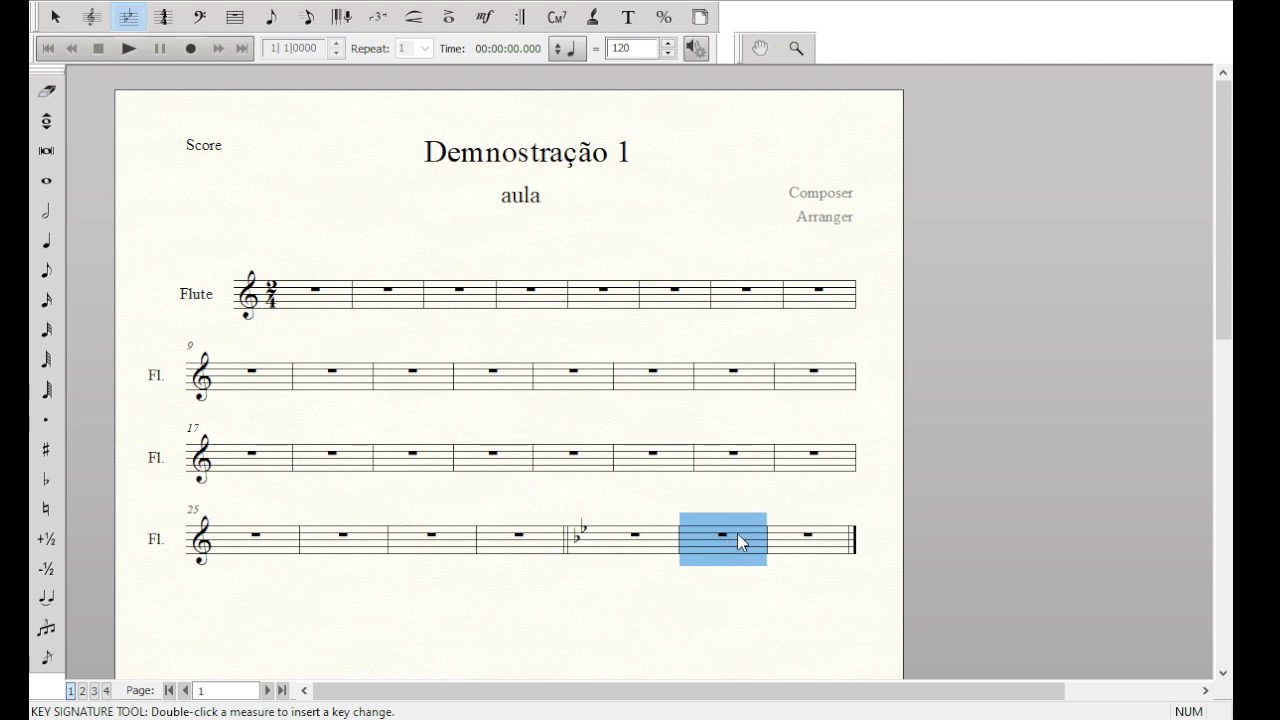
drag(737, 533, 576, 627)
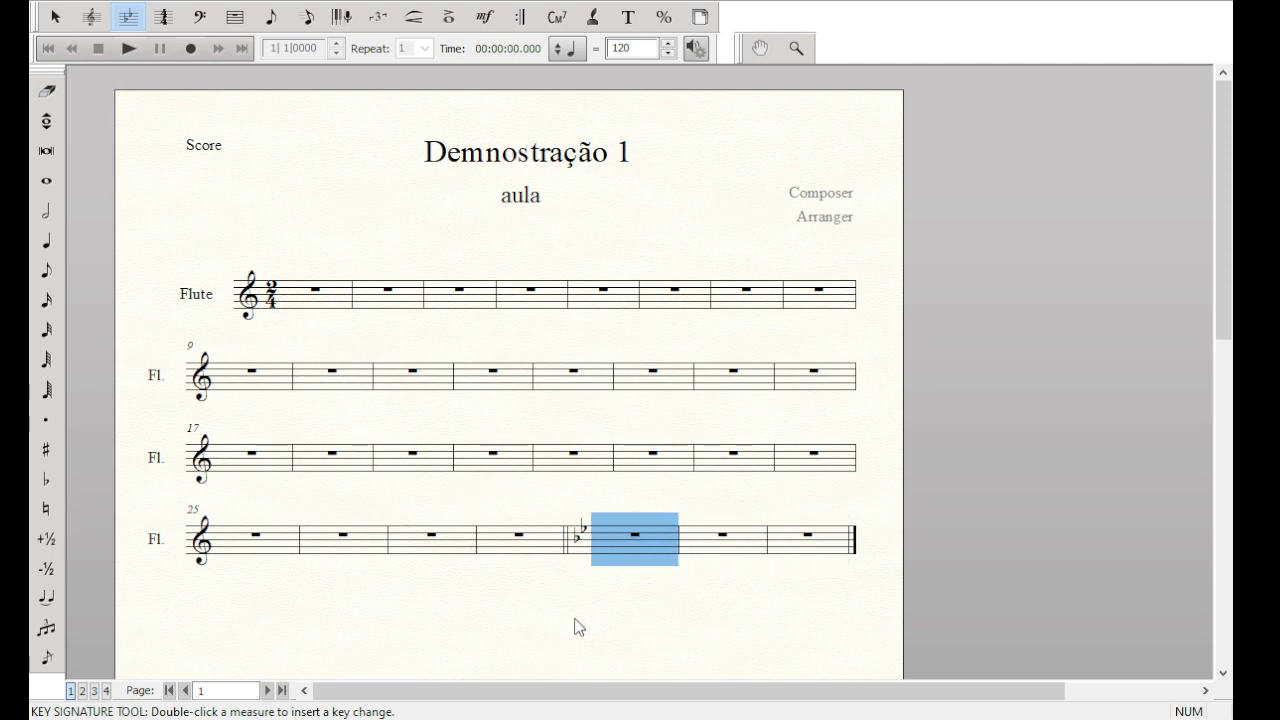
key(Delete)
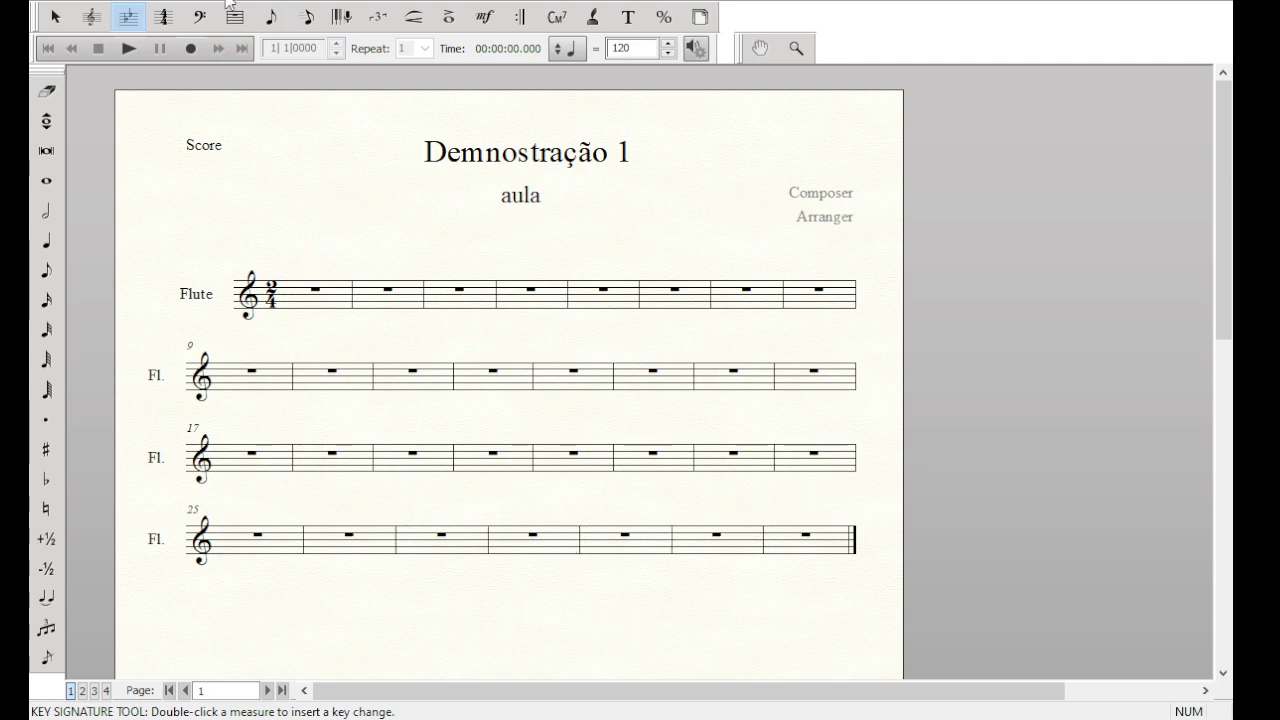
Select all measures and change the key of the whole score to G major (one sharp)
click(160, 18)
key(ctrl+a)
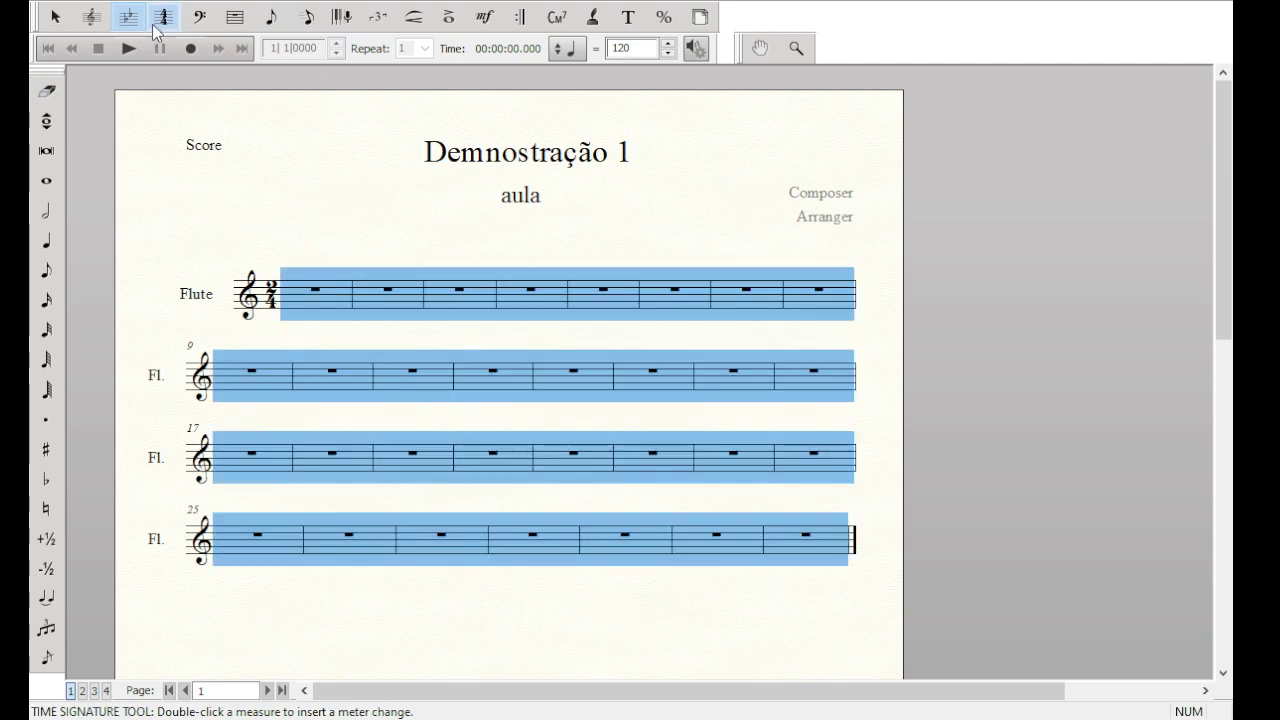
click(129, 26)
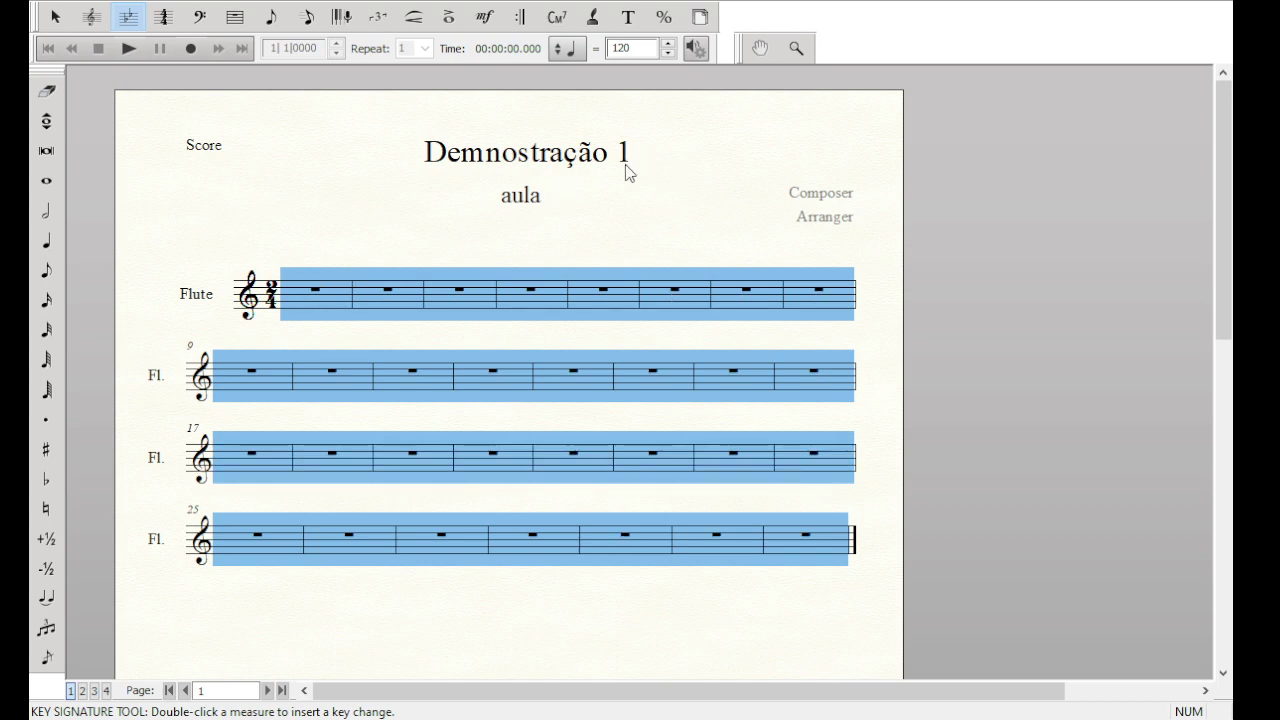
key(Up)
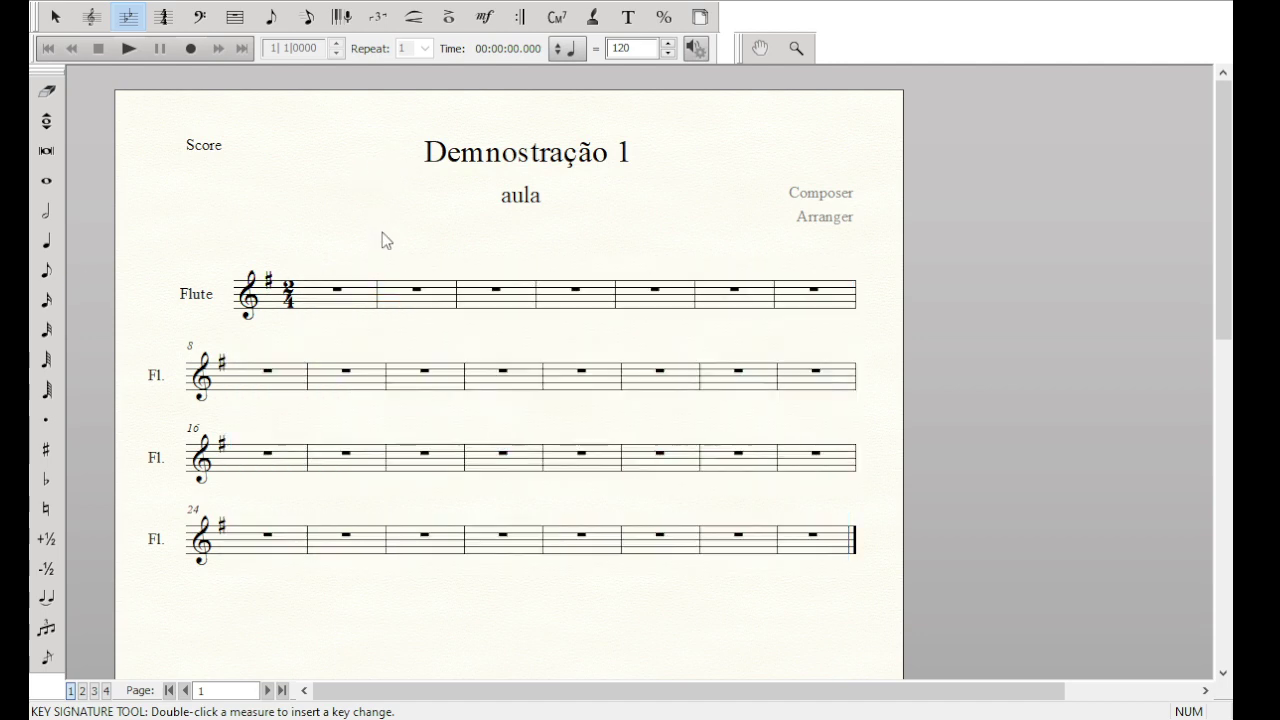
Try selecting the whole Flute staff, clearing the selection, and selecting only measure 12 with the Time Signature tool
click(175, 290)
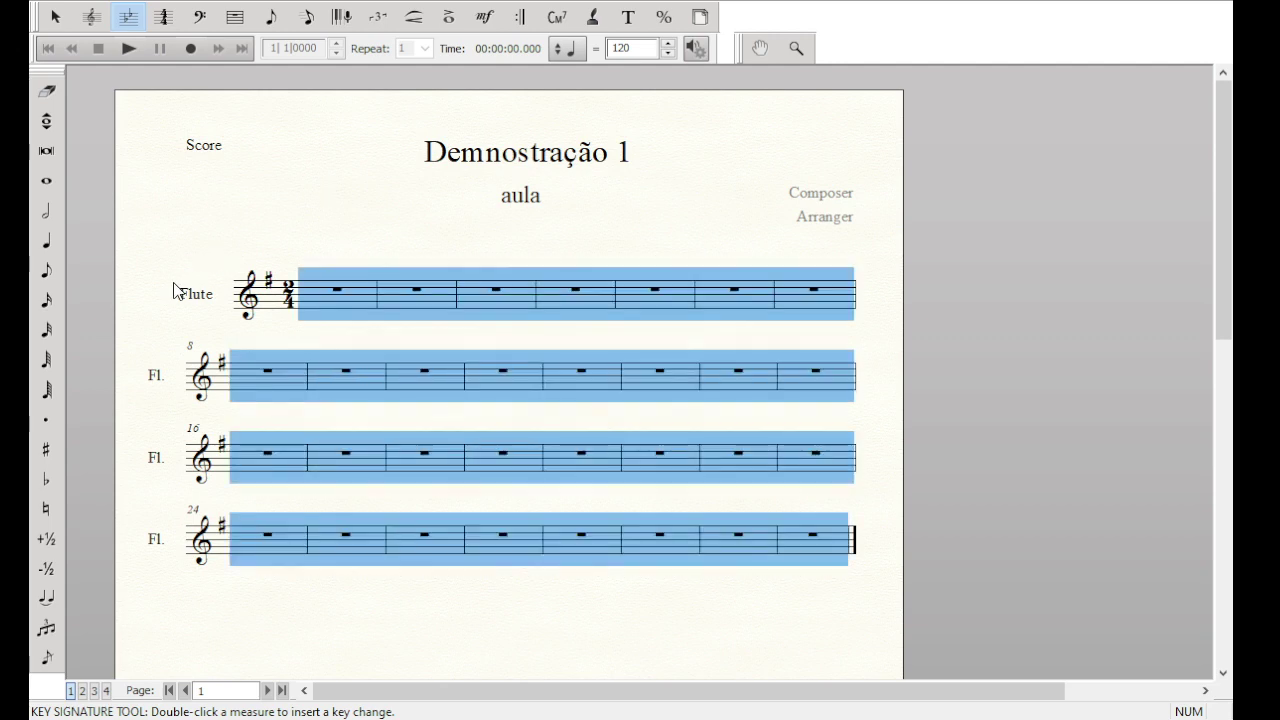
click(164, 20)
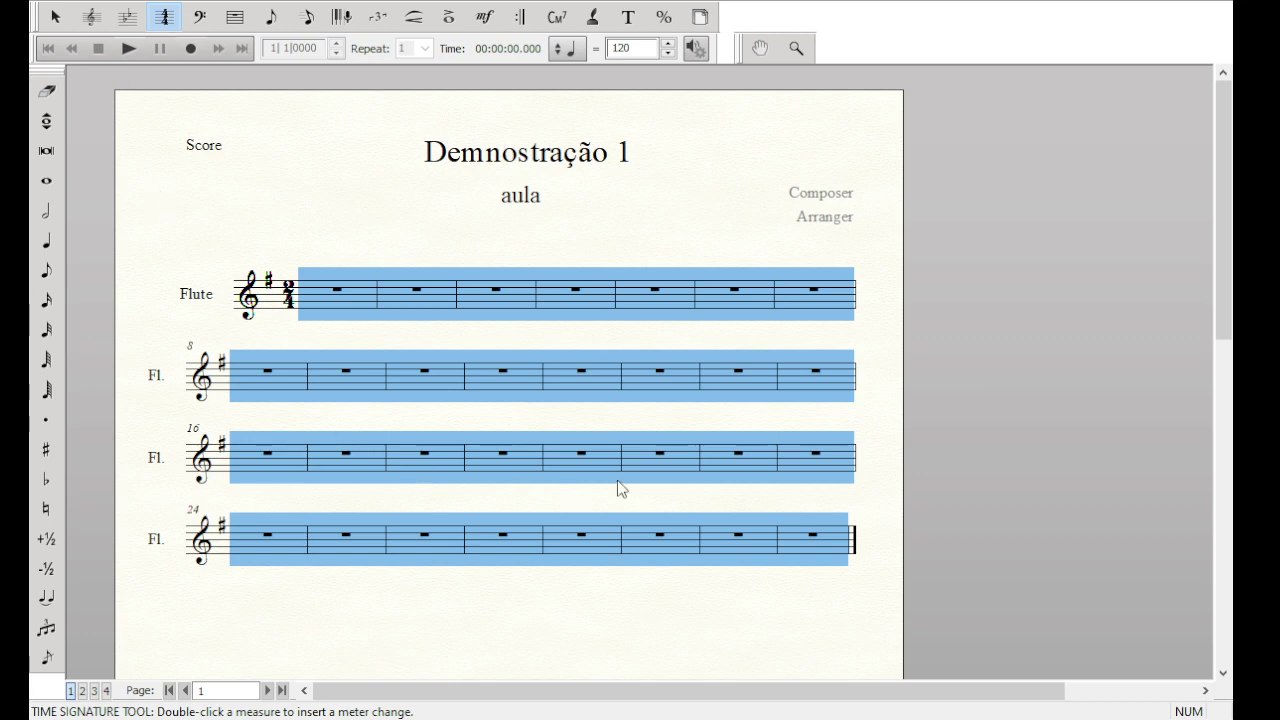
click(297, 234)
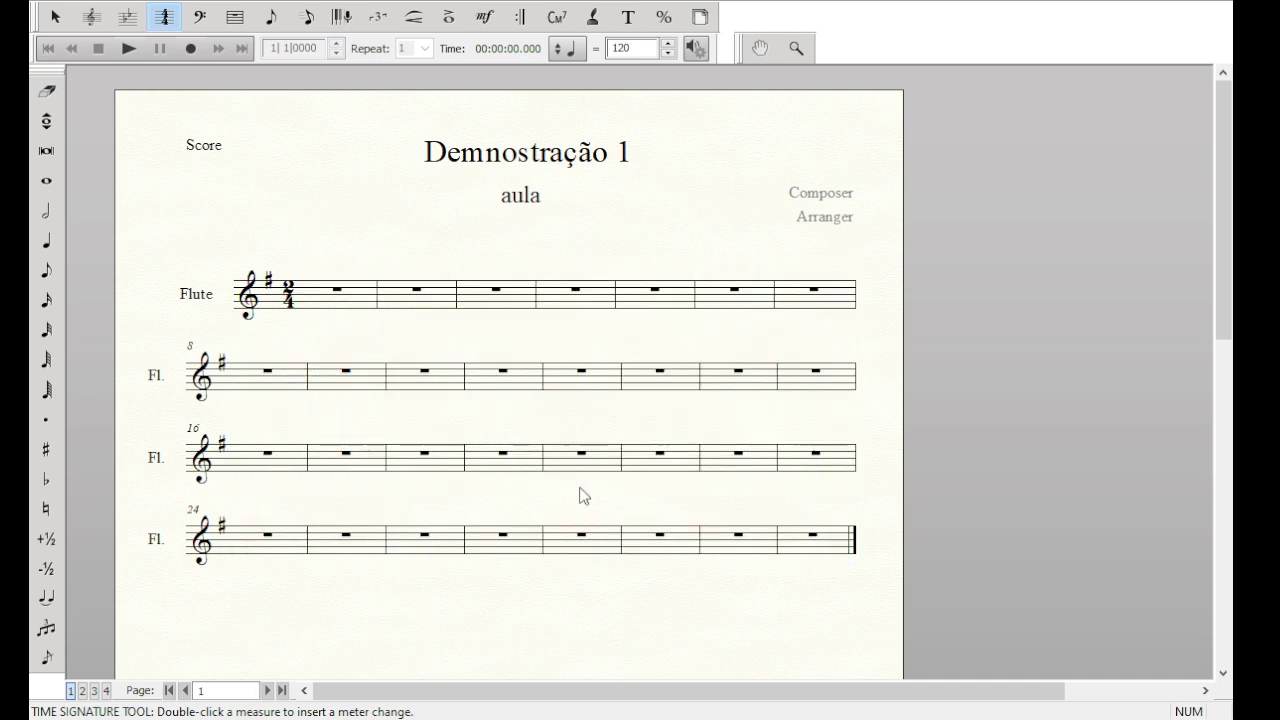
click(588, 371)
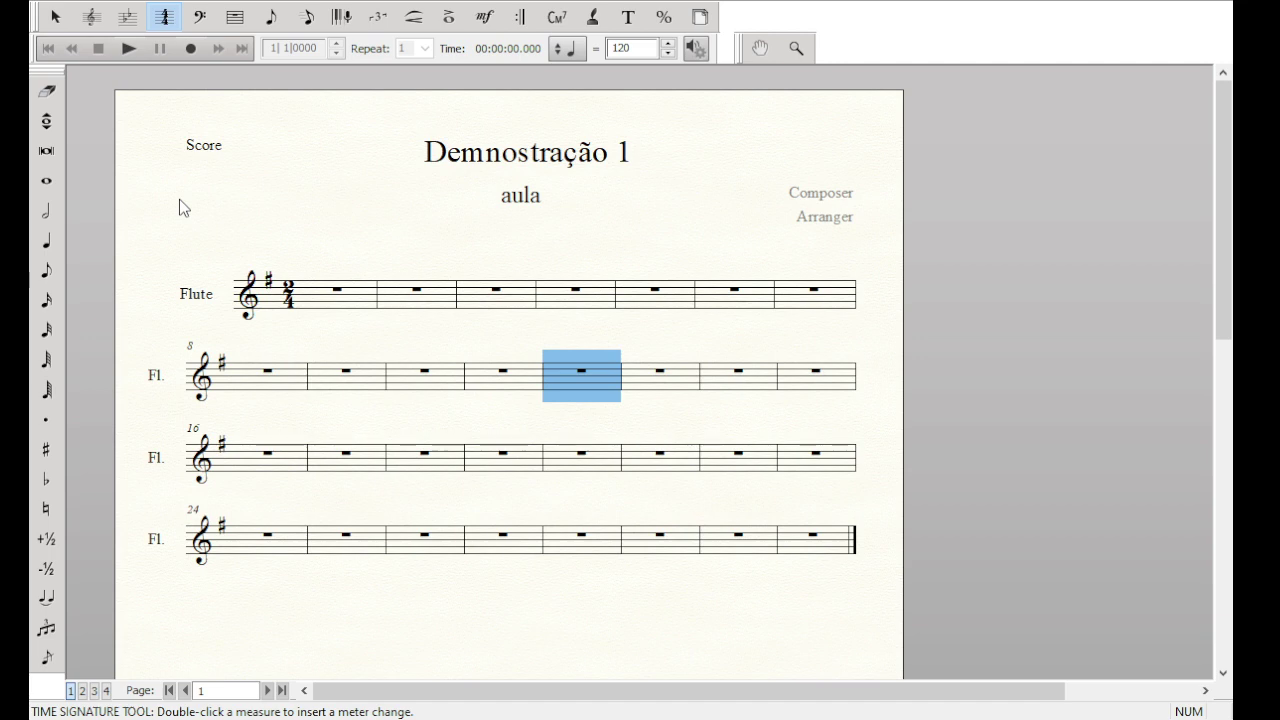
Select all measures and set their clef to the treble clef with an 8 below, using the Clef tool
key(ctrl+a)
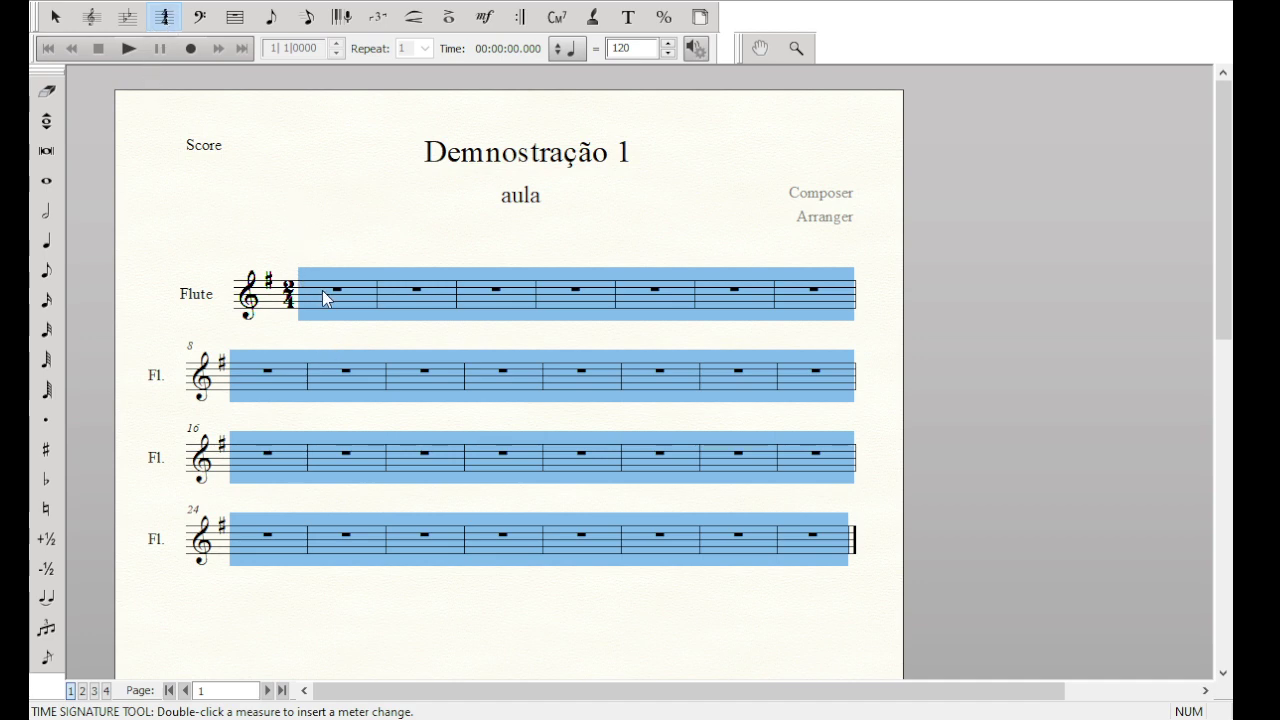
click(200, 30)
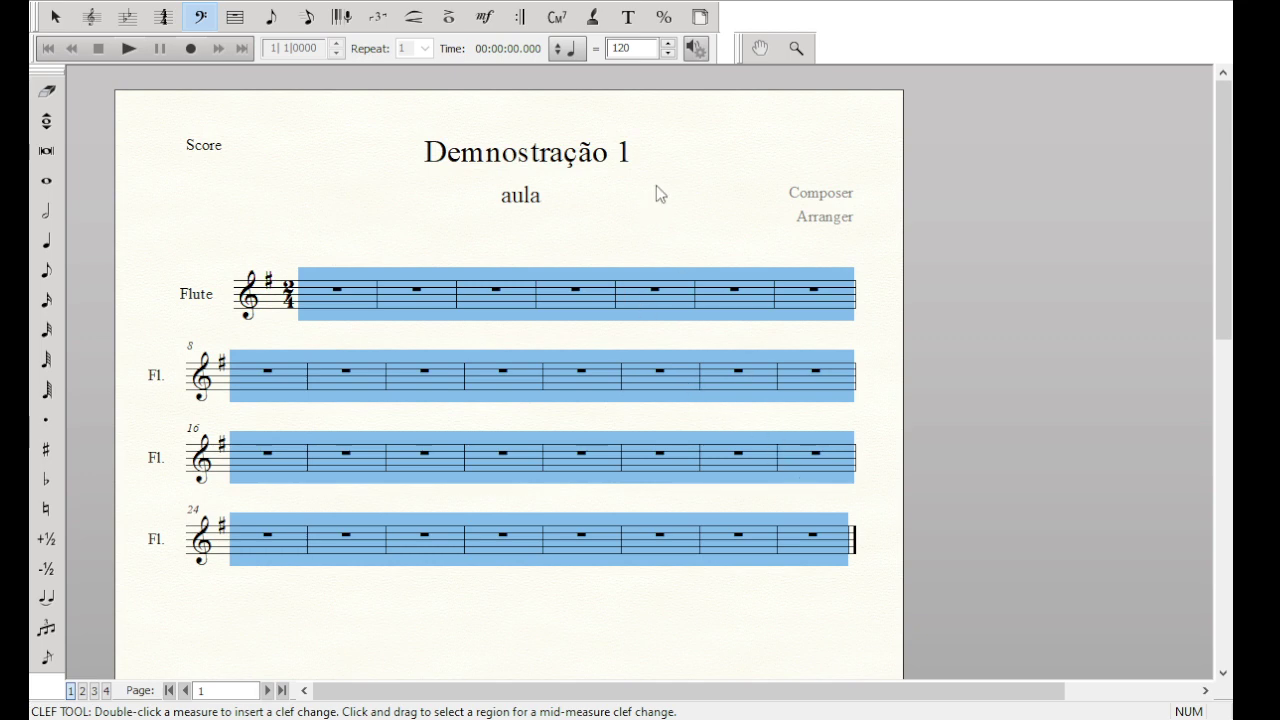
double_click(796, 477)
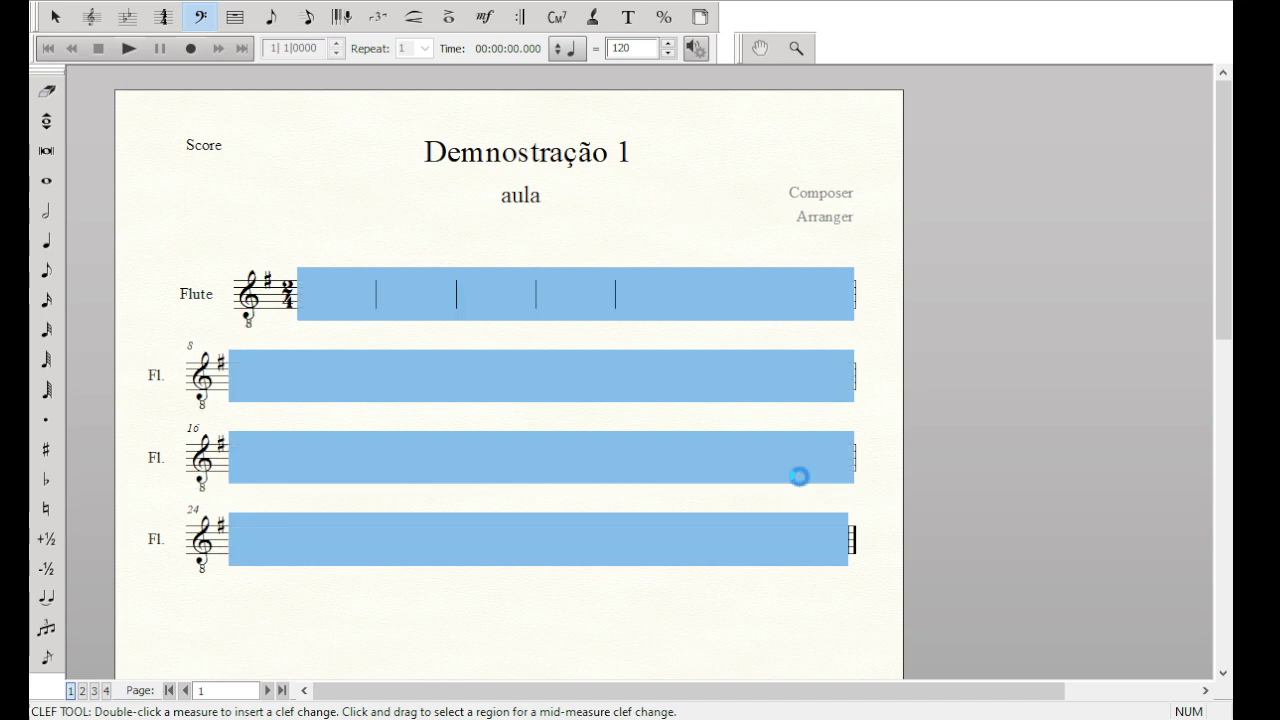
Show measure numbers on every selected measure with the Measure tool, and return to the Selection tool
click(236, 18)
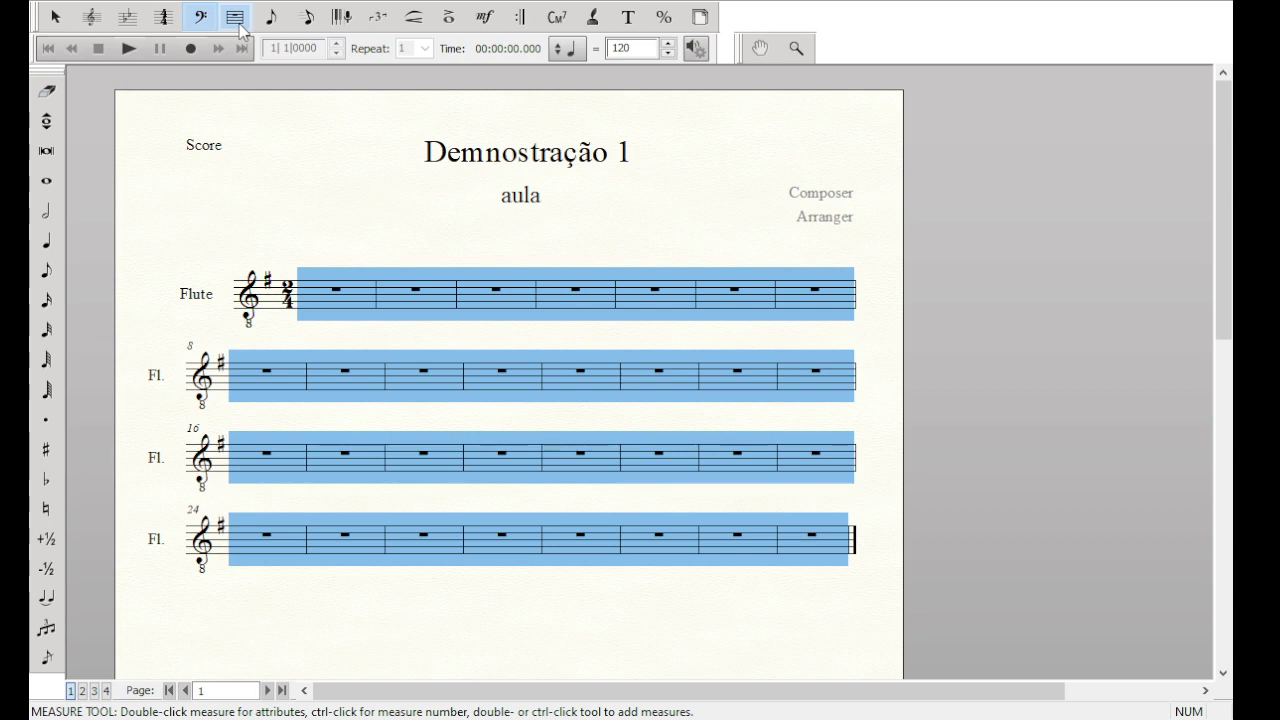
click(240, 29)
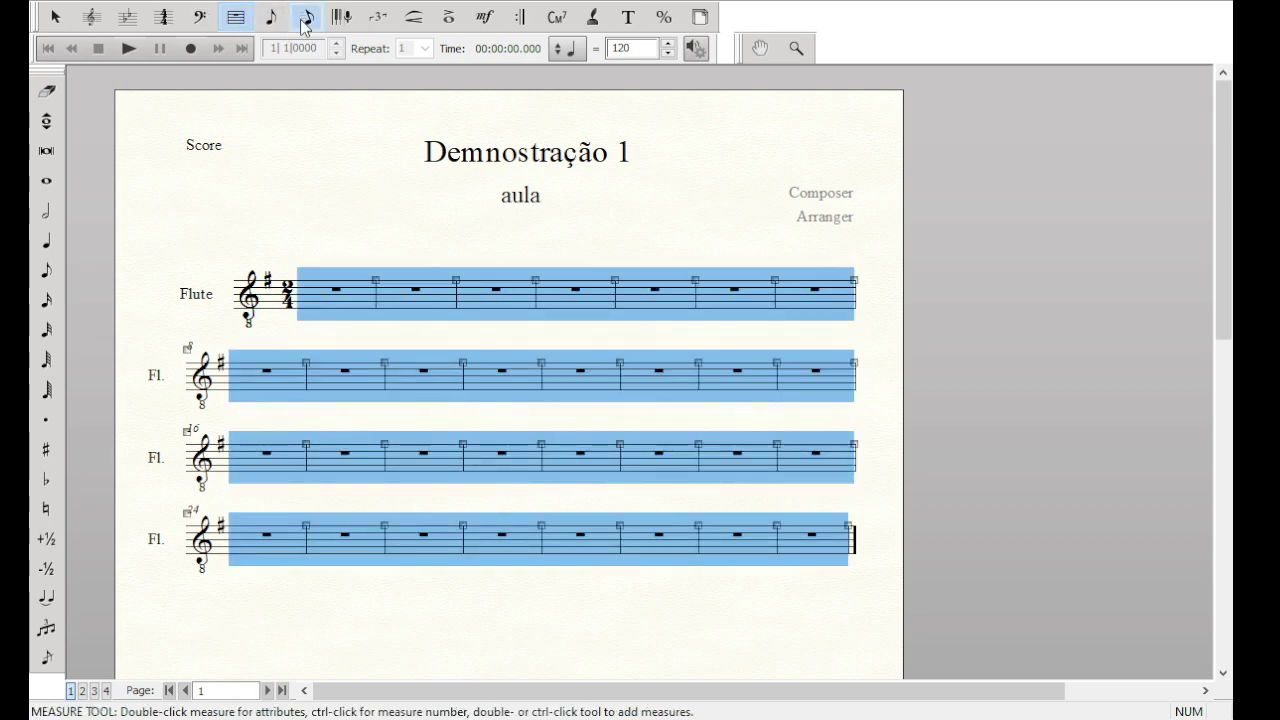
click(513, 62)
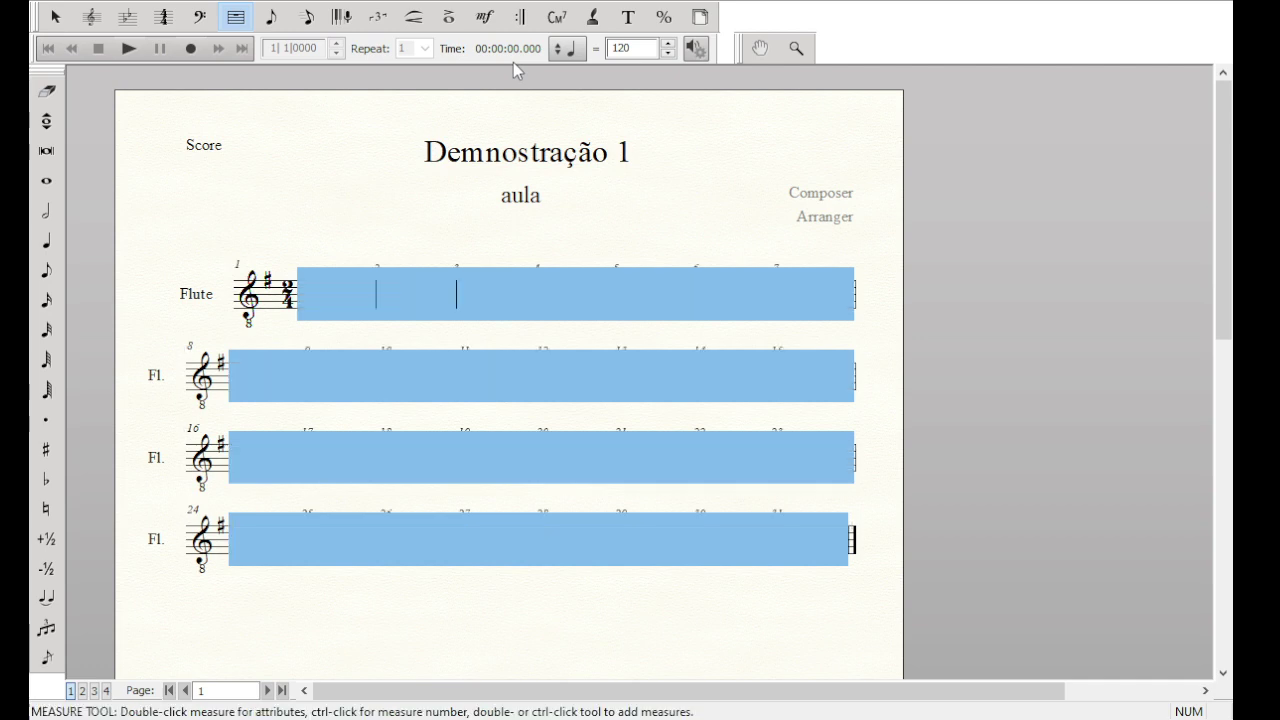
click(56, 20)
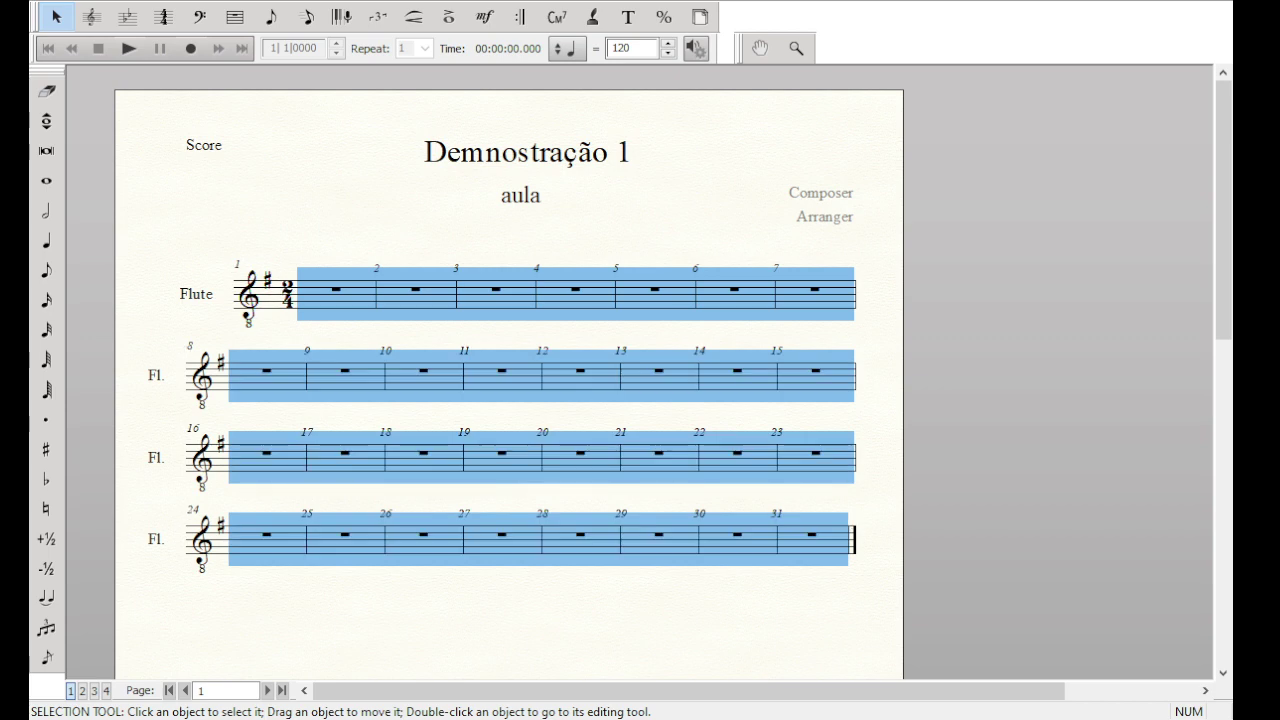
Enter half notes G, A, B, C and G in measures 1 to 5 with the Simple Entry tool
click(235, 18)
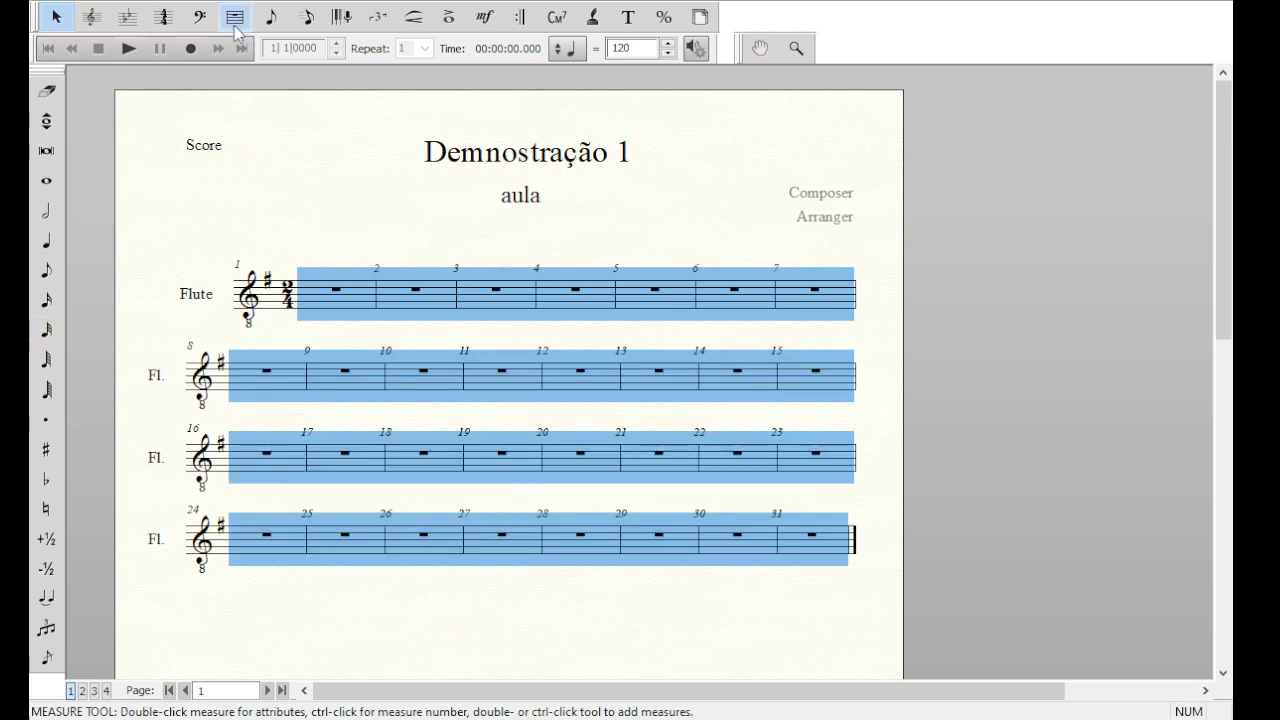
click(272, 18)
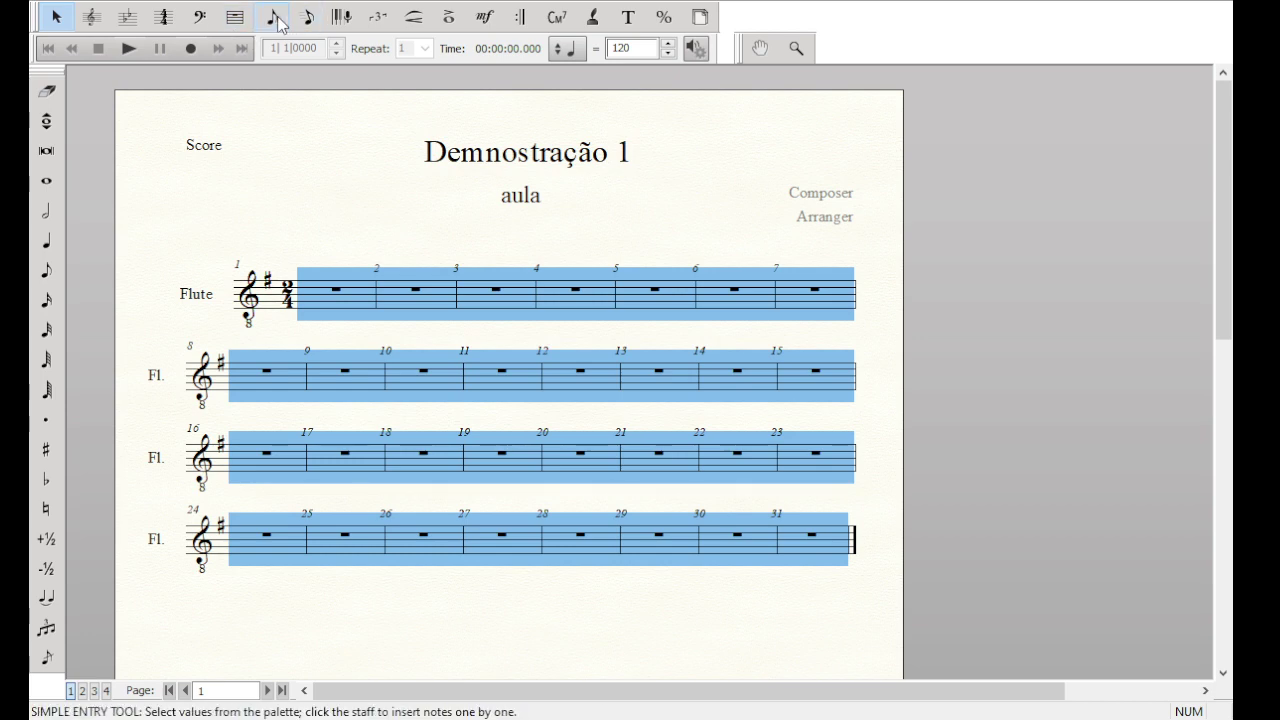
click(273, 18)
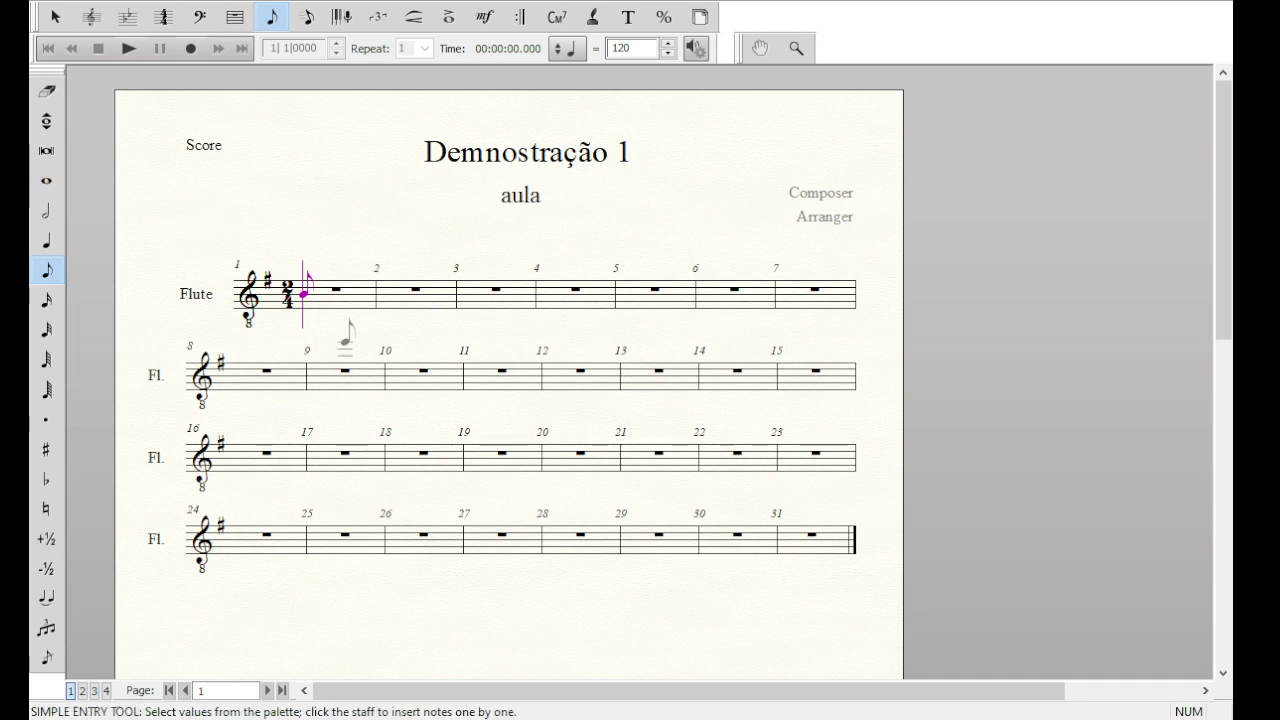
click(45, 210)
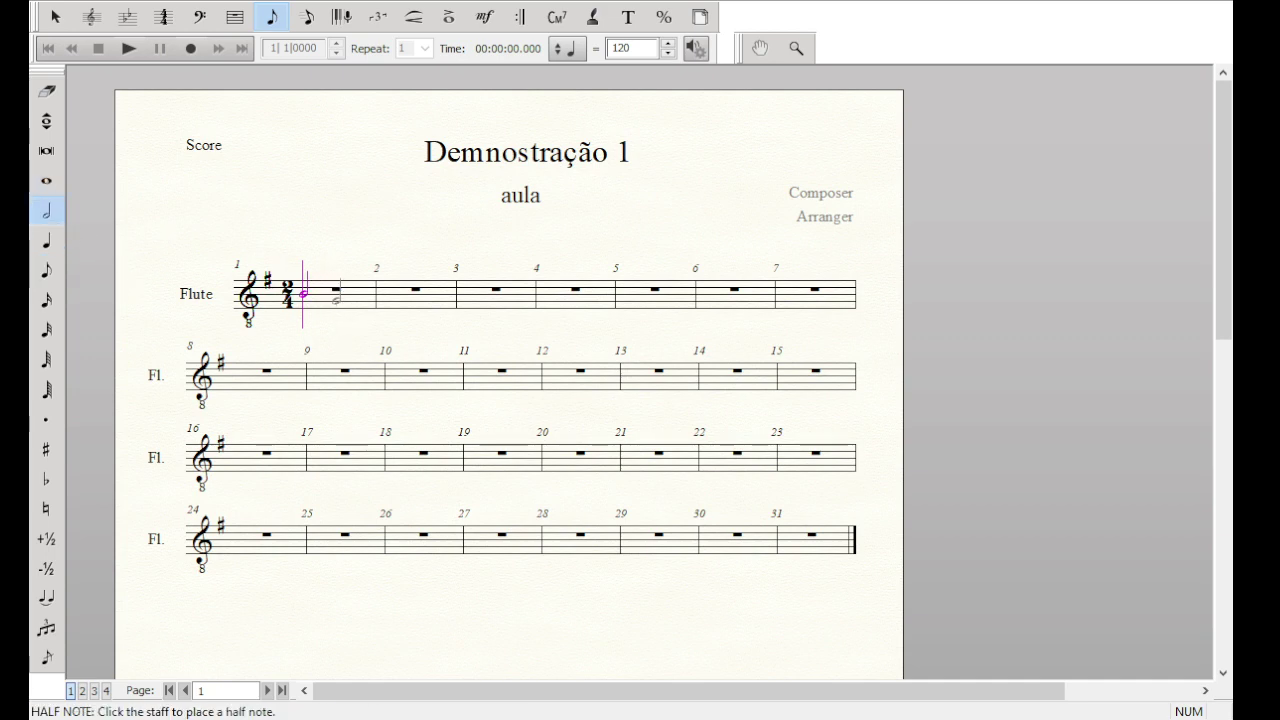
click(303, 294)
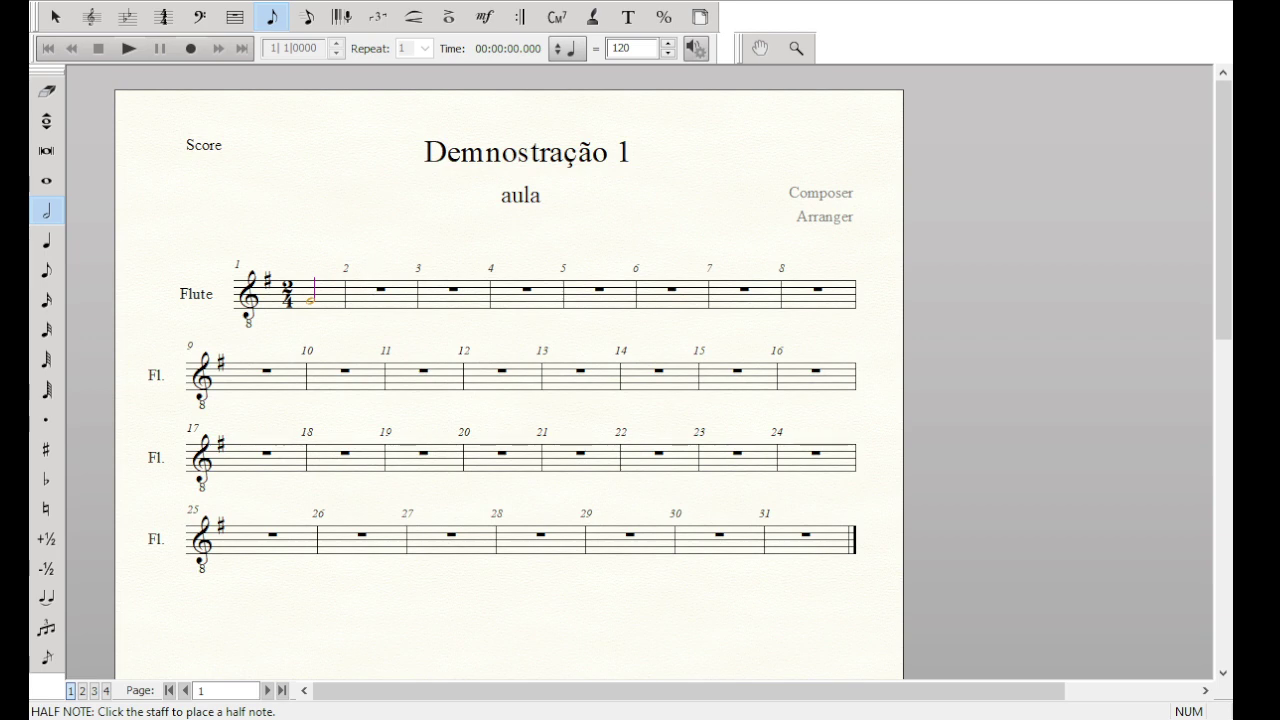
click(362, 297)
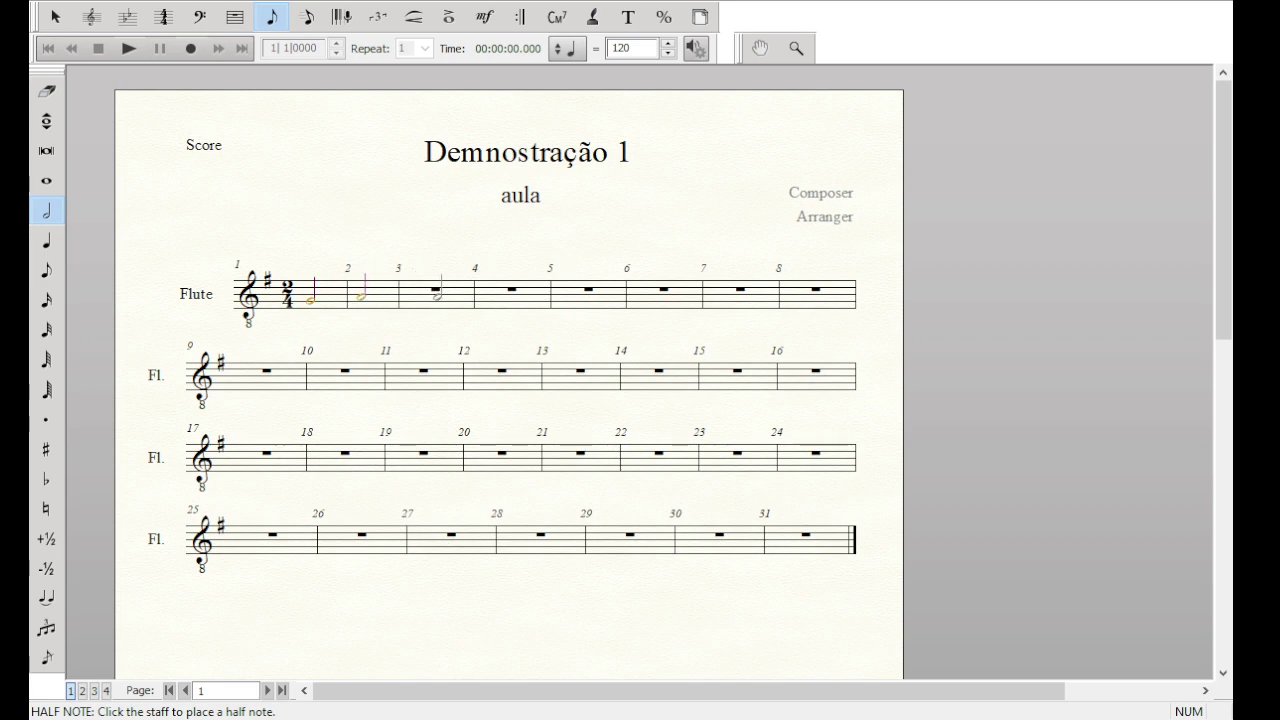
click(411, 294)
click(472, 289)
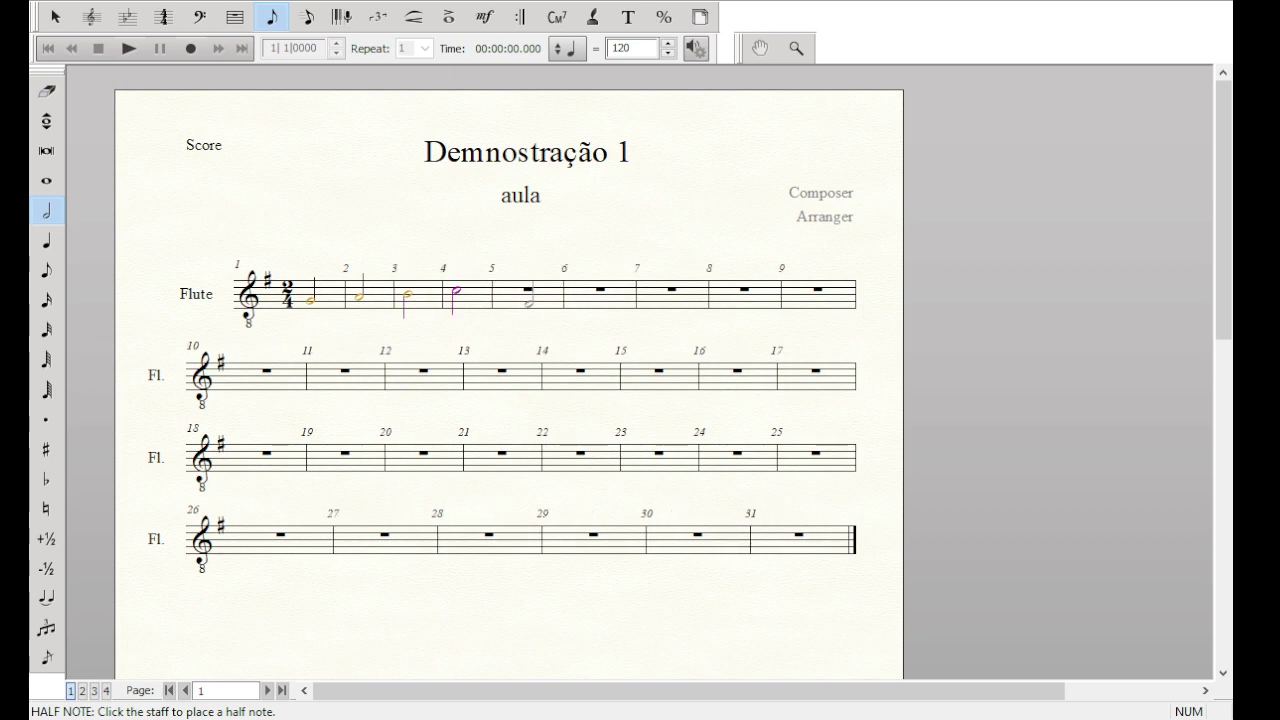
click(512, 298)
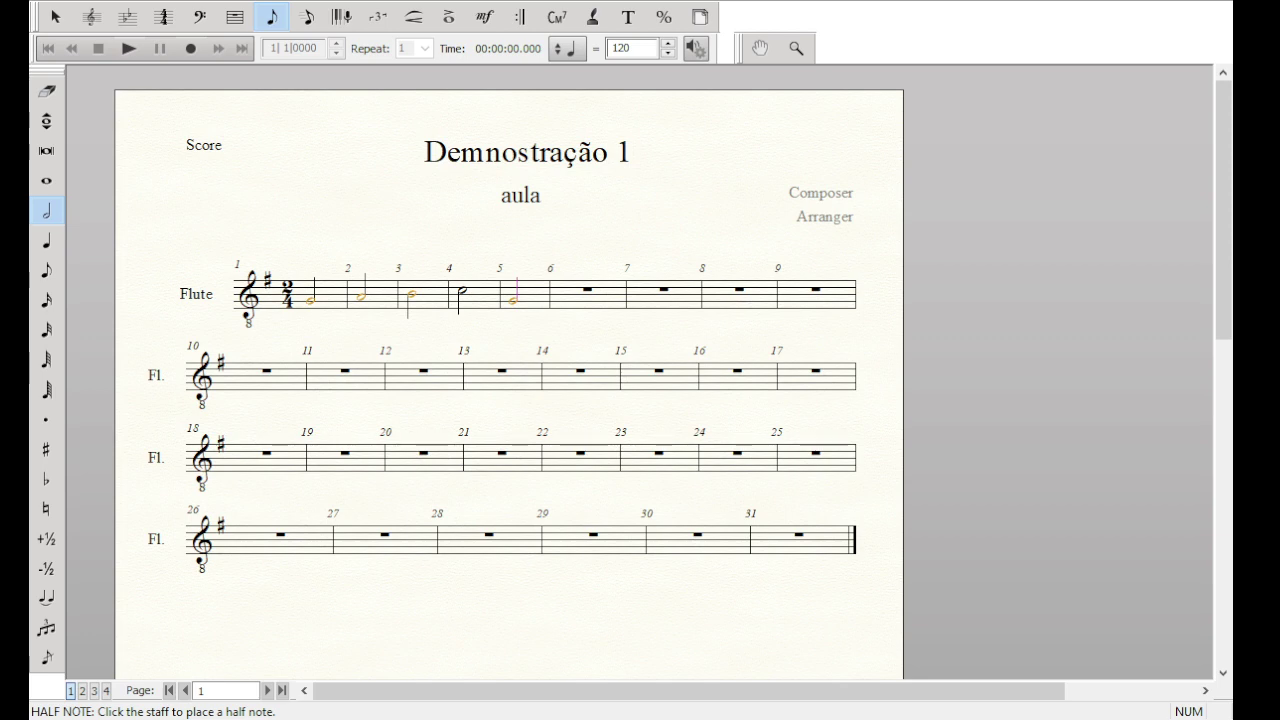
Play the score from the beginning through the five half notes and stop playback
click(128, 48)
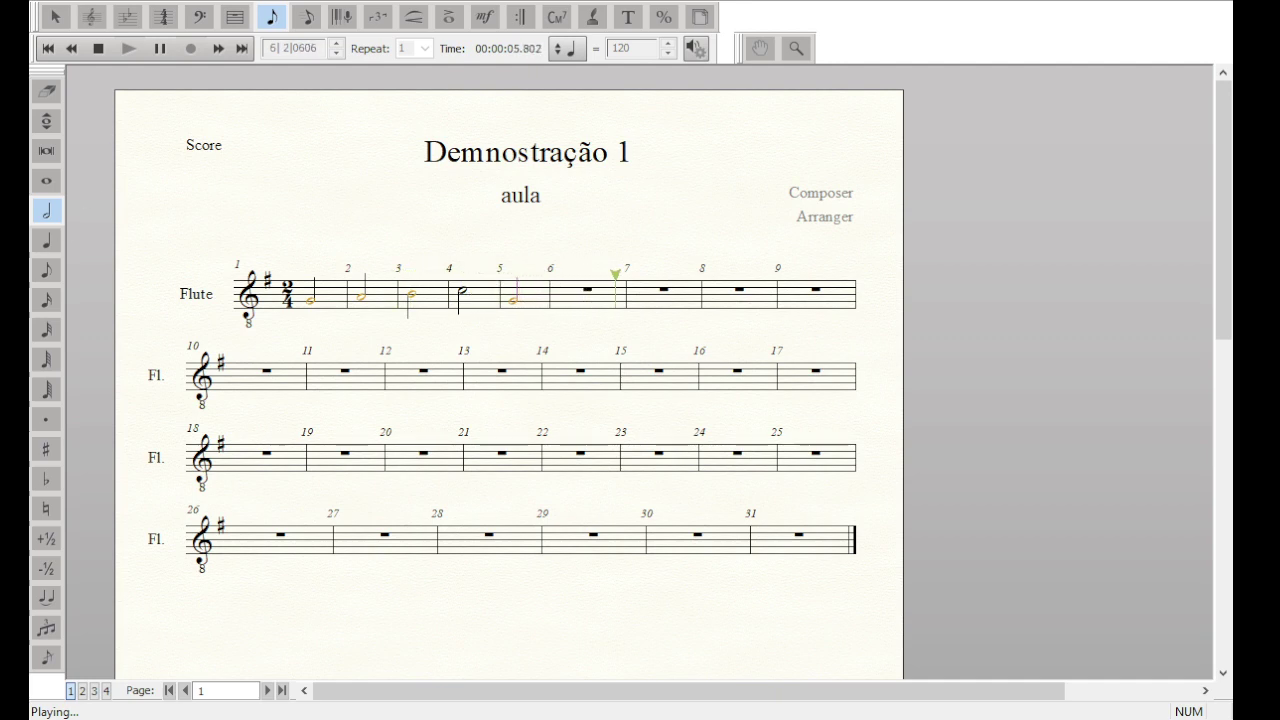
click(100, 48)
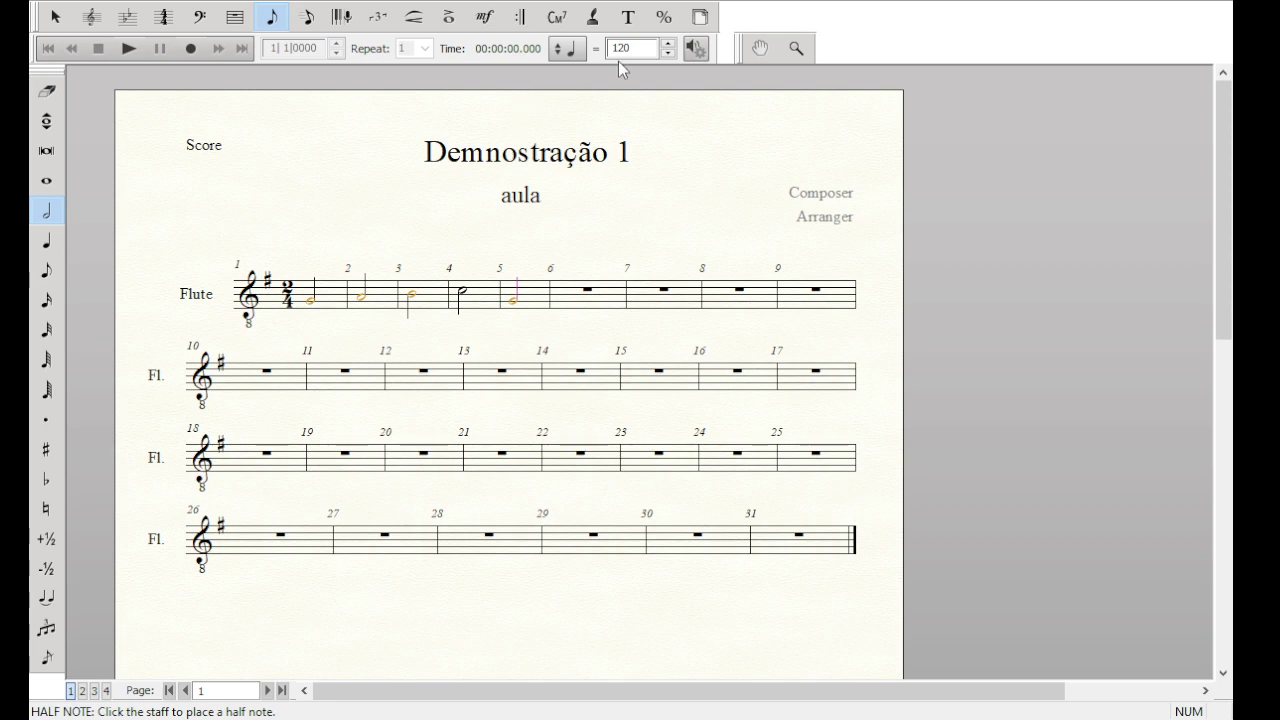
Set the playback tempo to 80 and play the score again, stopping it after listening
double_click(640, 50)
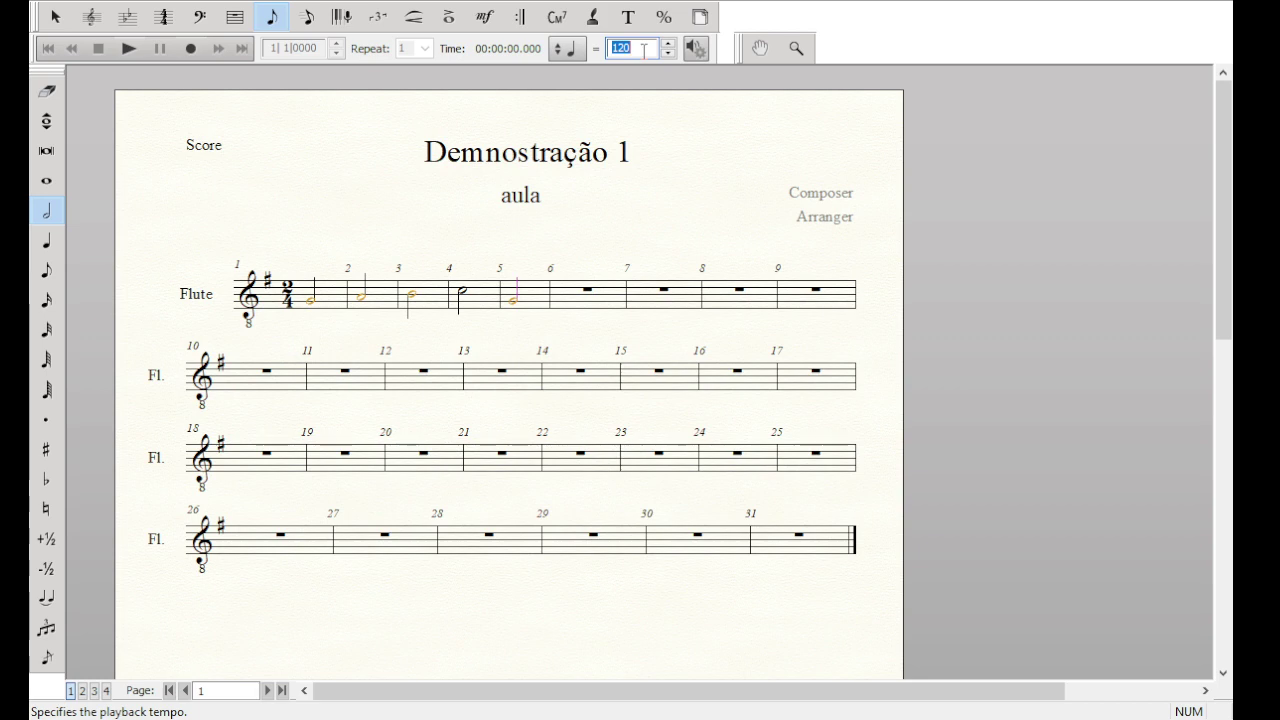
text(80)
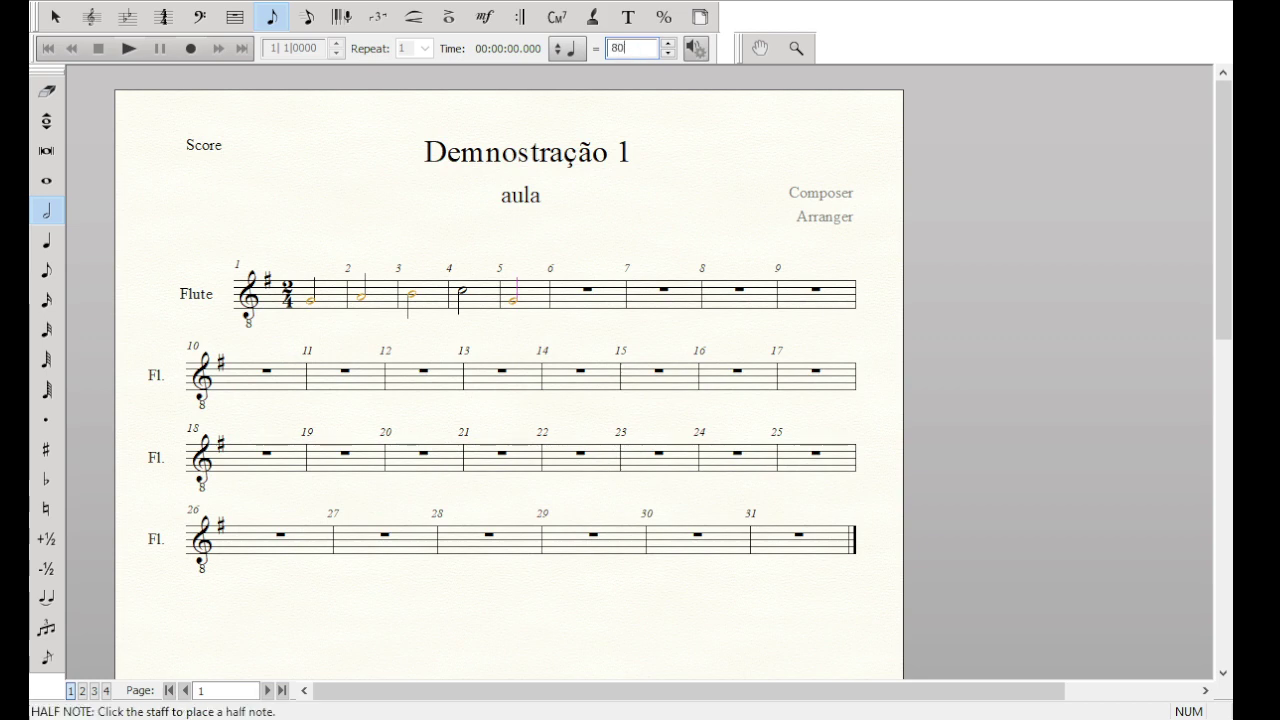
click(128, 48)
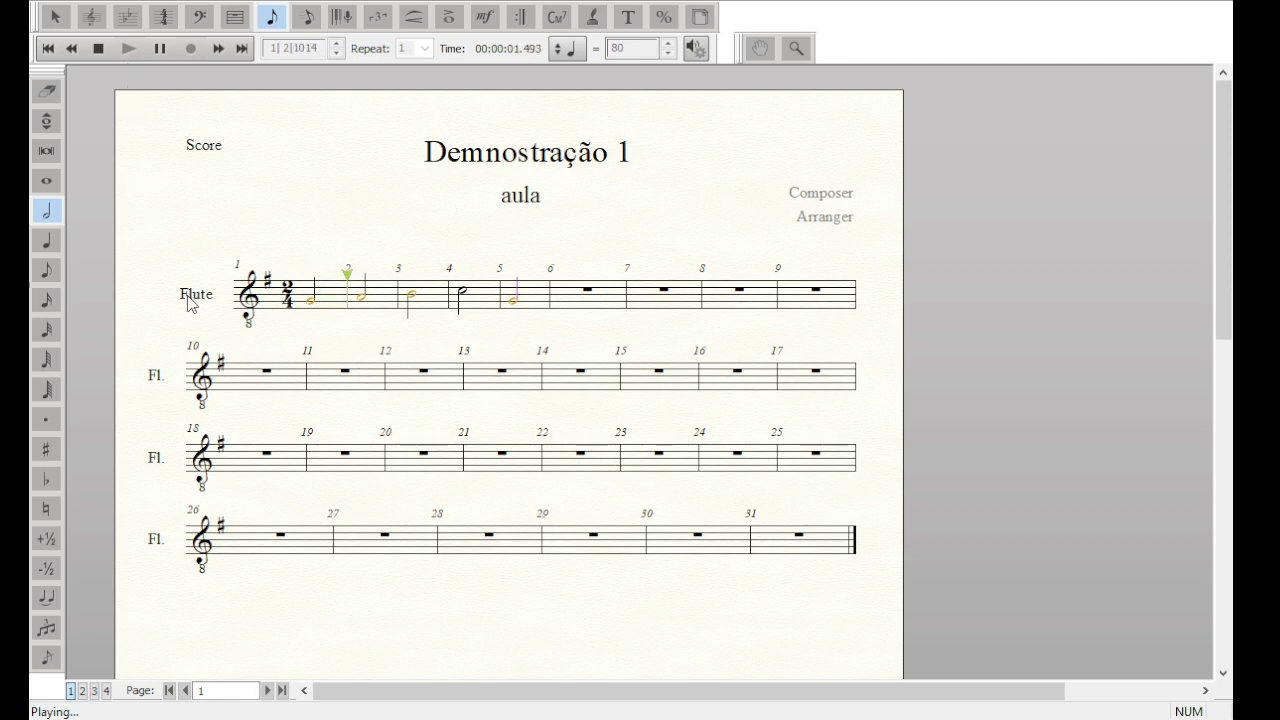
click(99, 49)
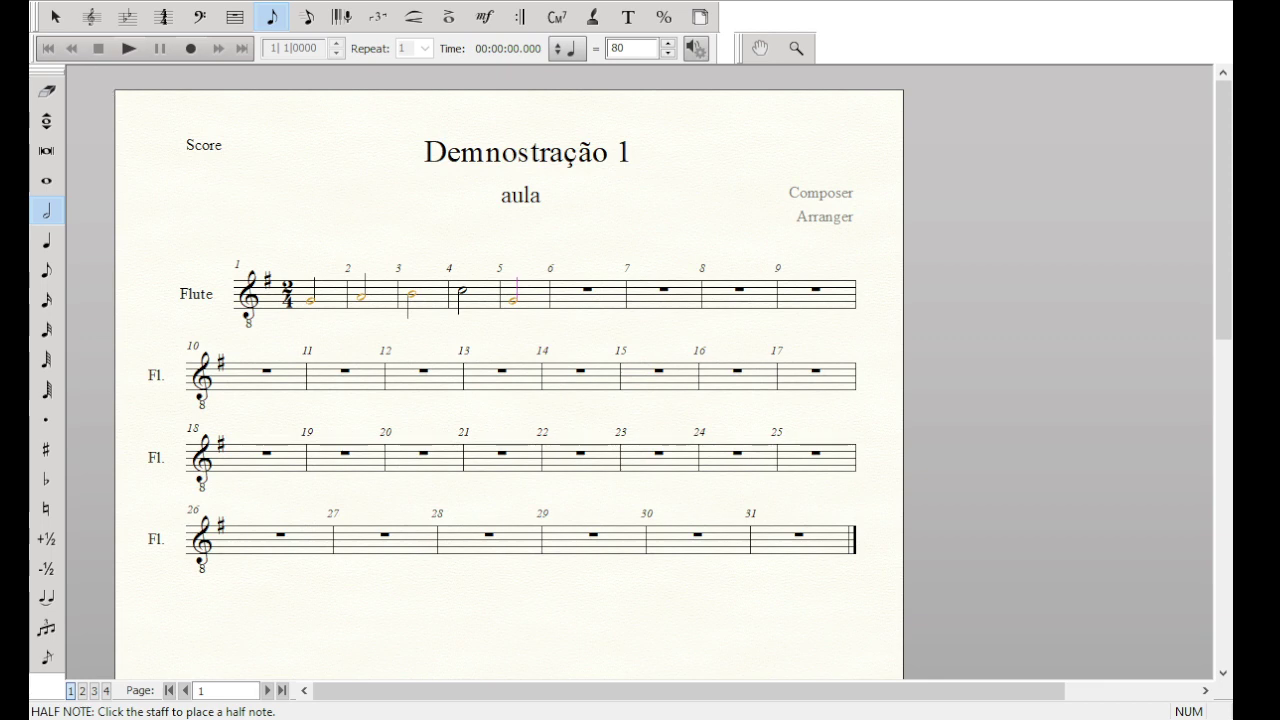
Show the Speedy Entry frame on measure 6, and fill that measure with quarter note A, eighth B and sixteenths C and G using Simple Entry
click(317, 23)
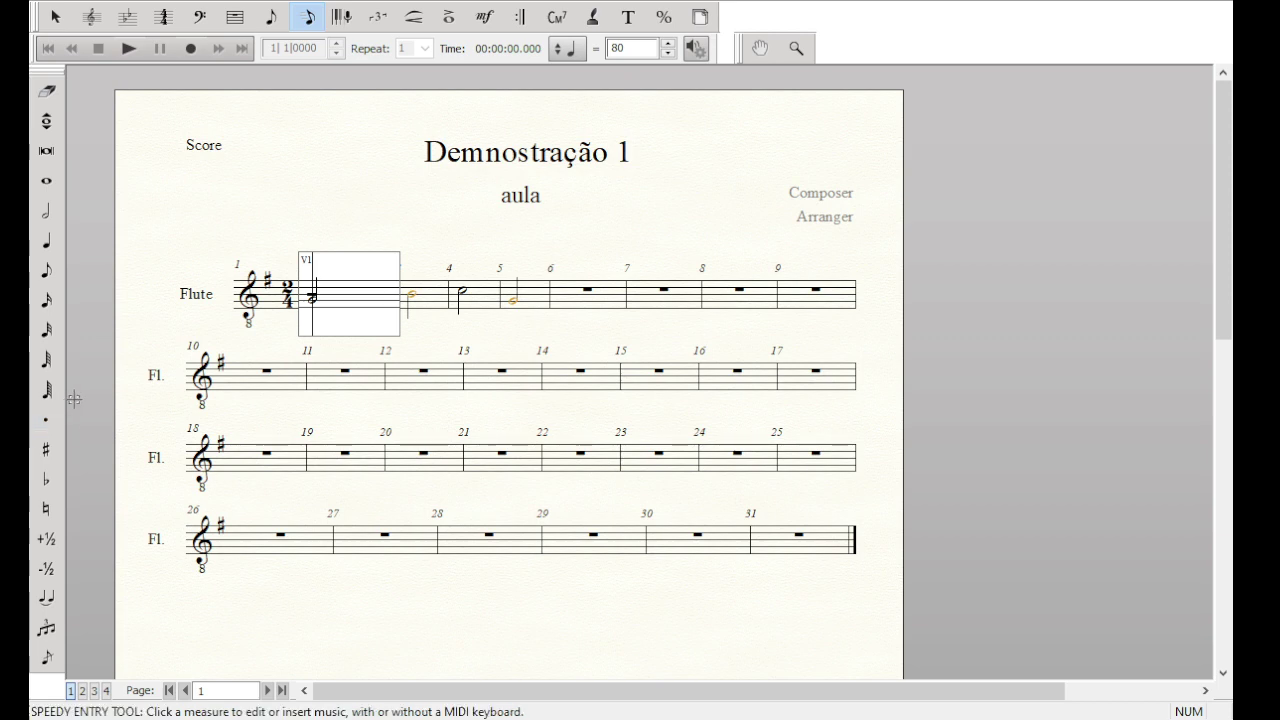
click(564, 302)
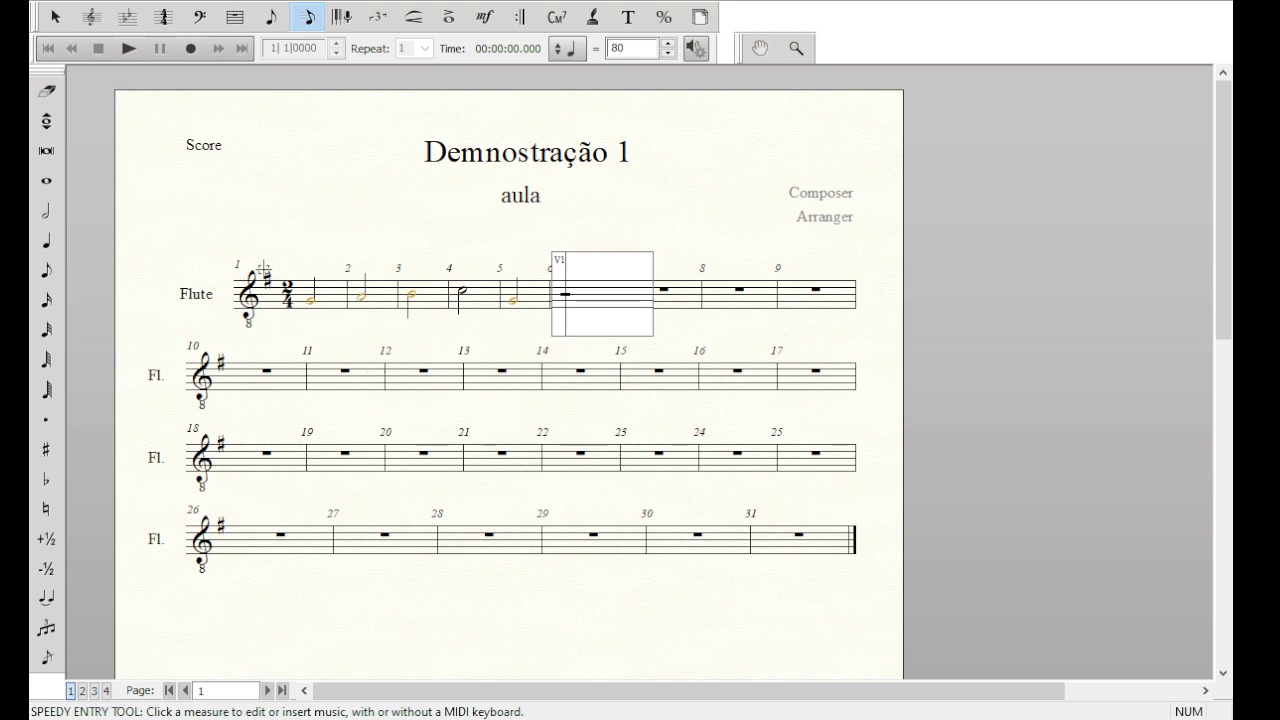
click(46, 240)
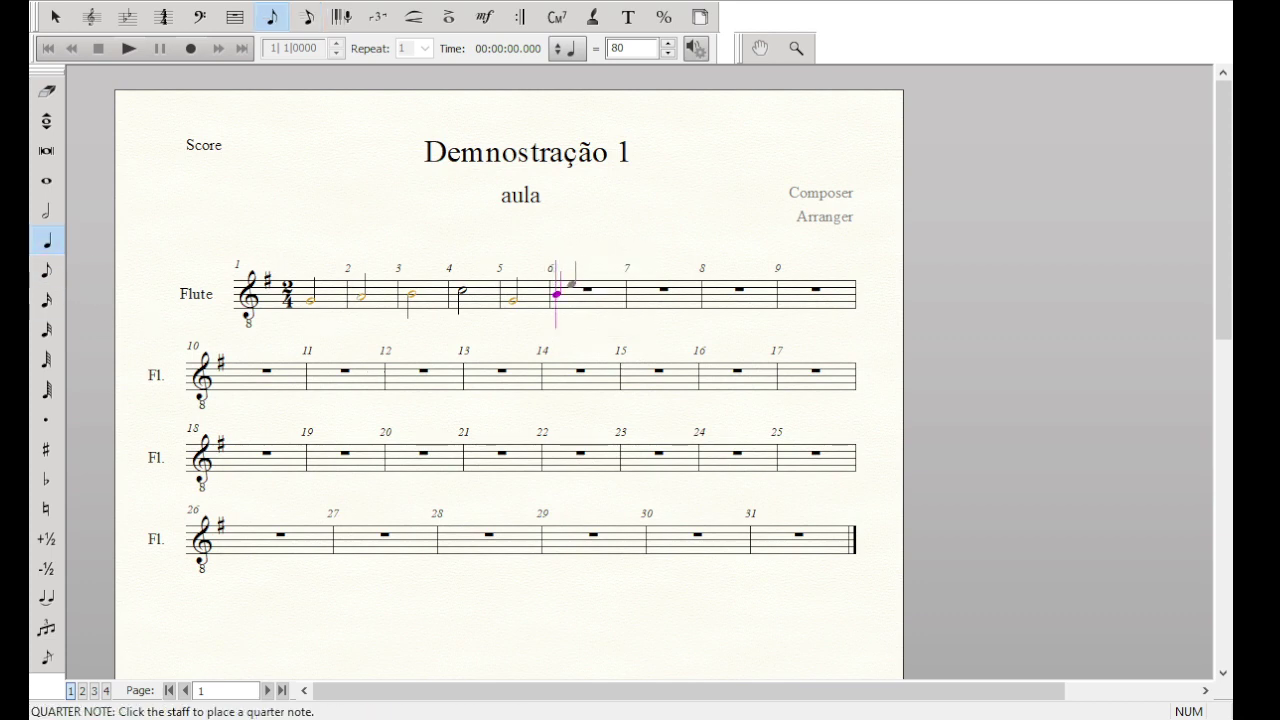
click(570, 295)
click(46, 270)
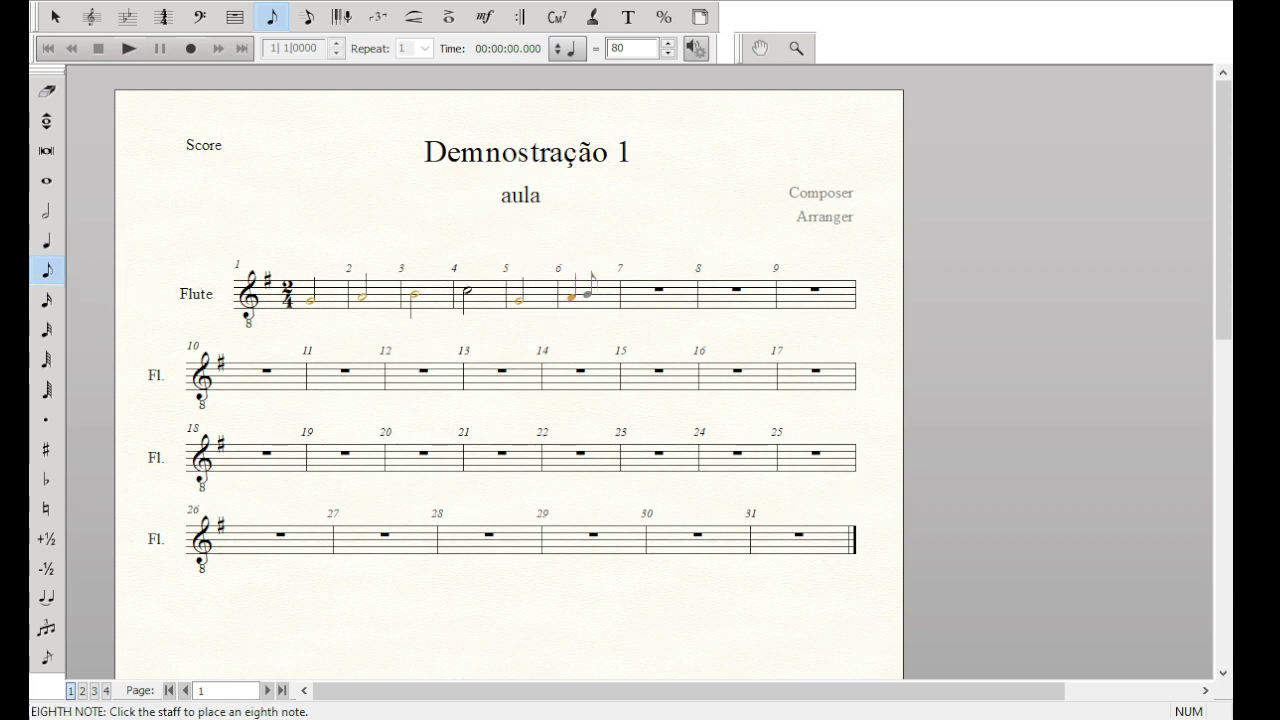
click(594, 297)
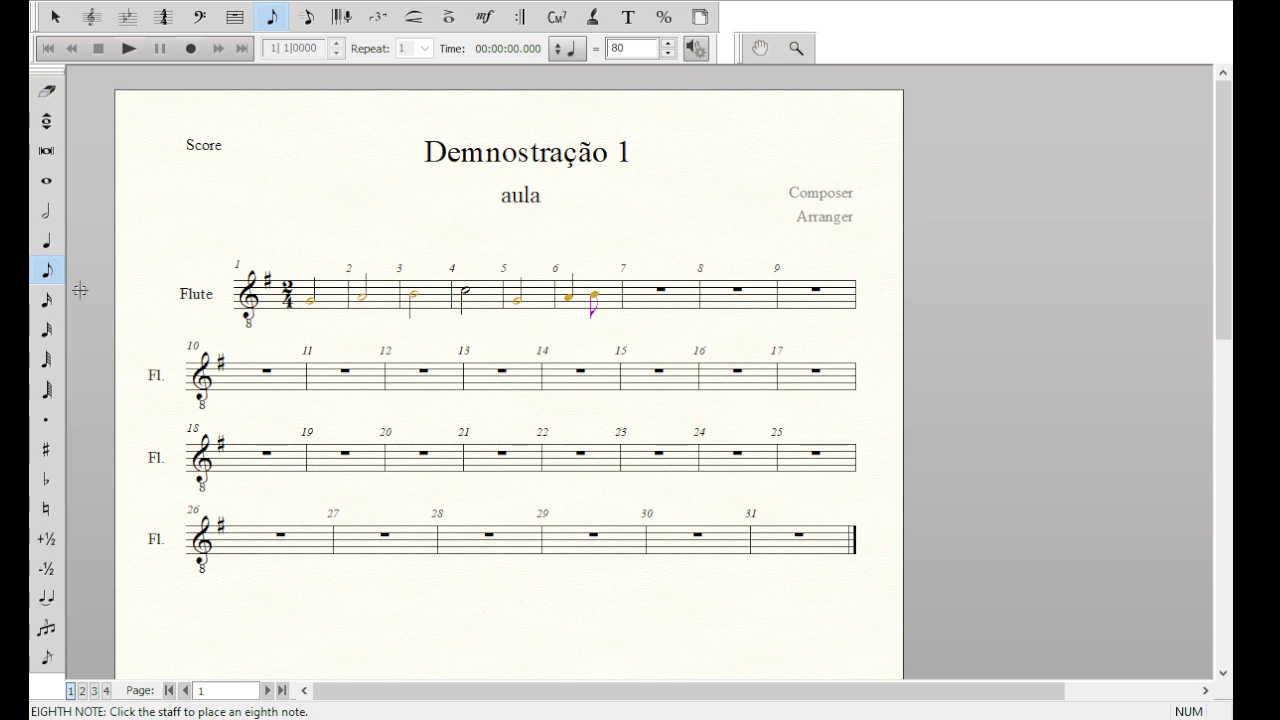
click(46, 300)
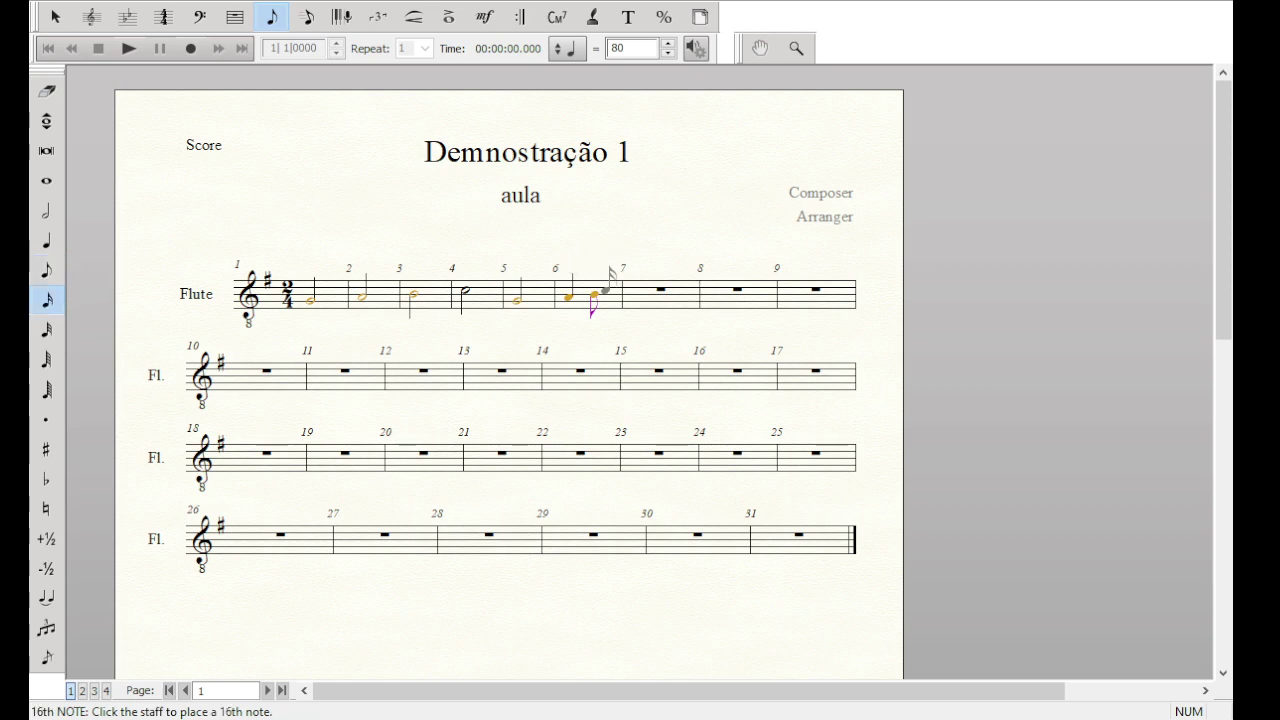
click(609, 291)
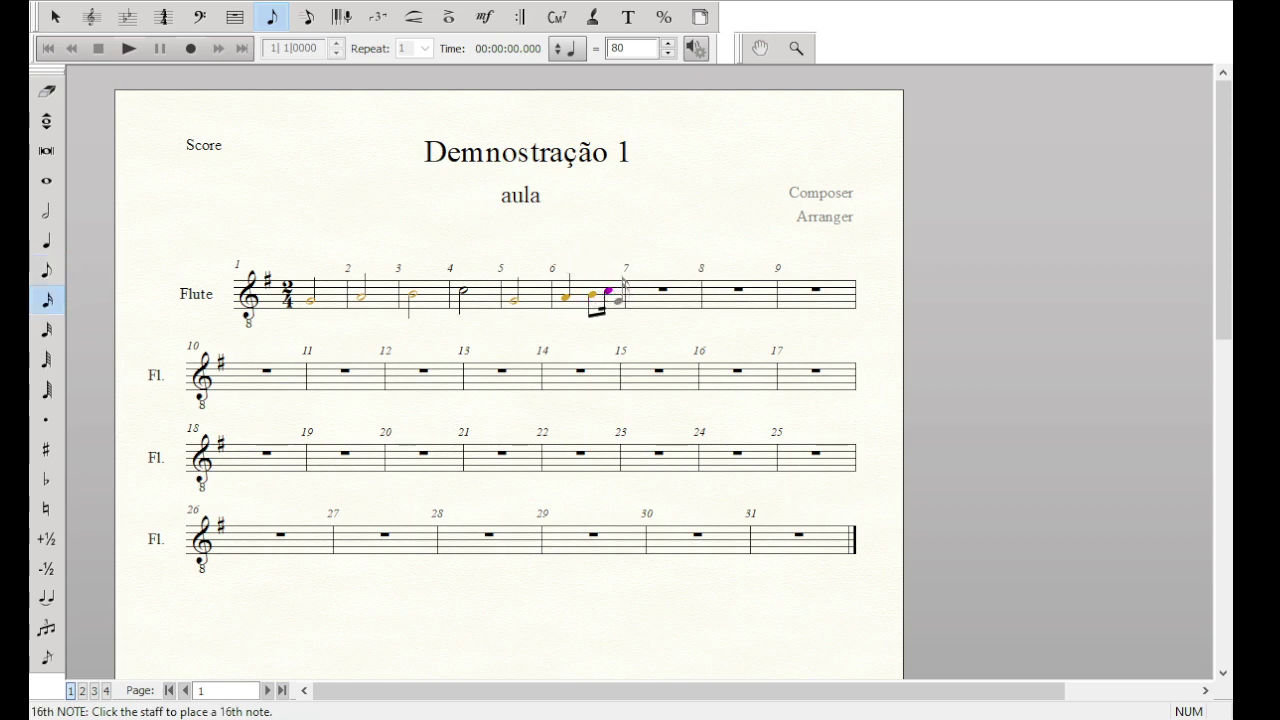
click(619, 298)
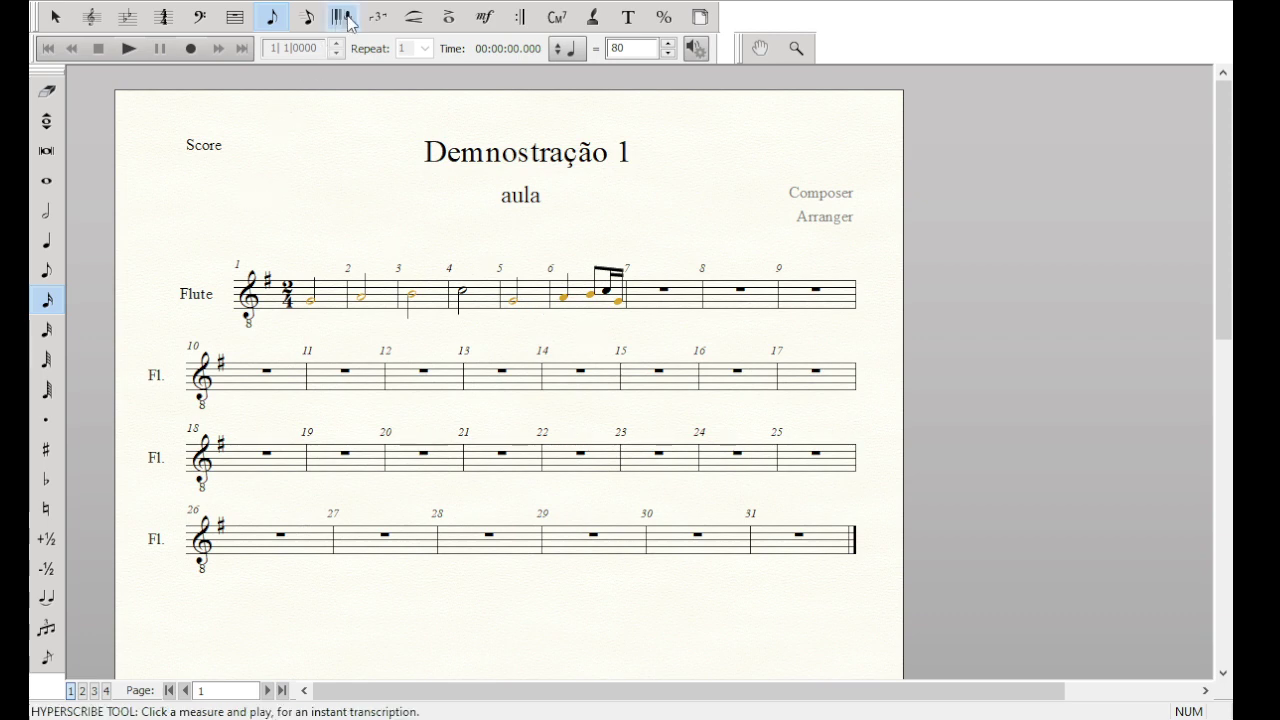
Show the Smart Shape palette, and apply articulation 1 to all notes in a region around measure 1's half note with the Articulation tool
click(416, 20)
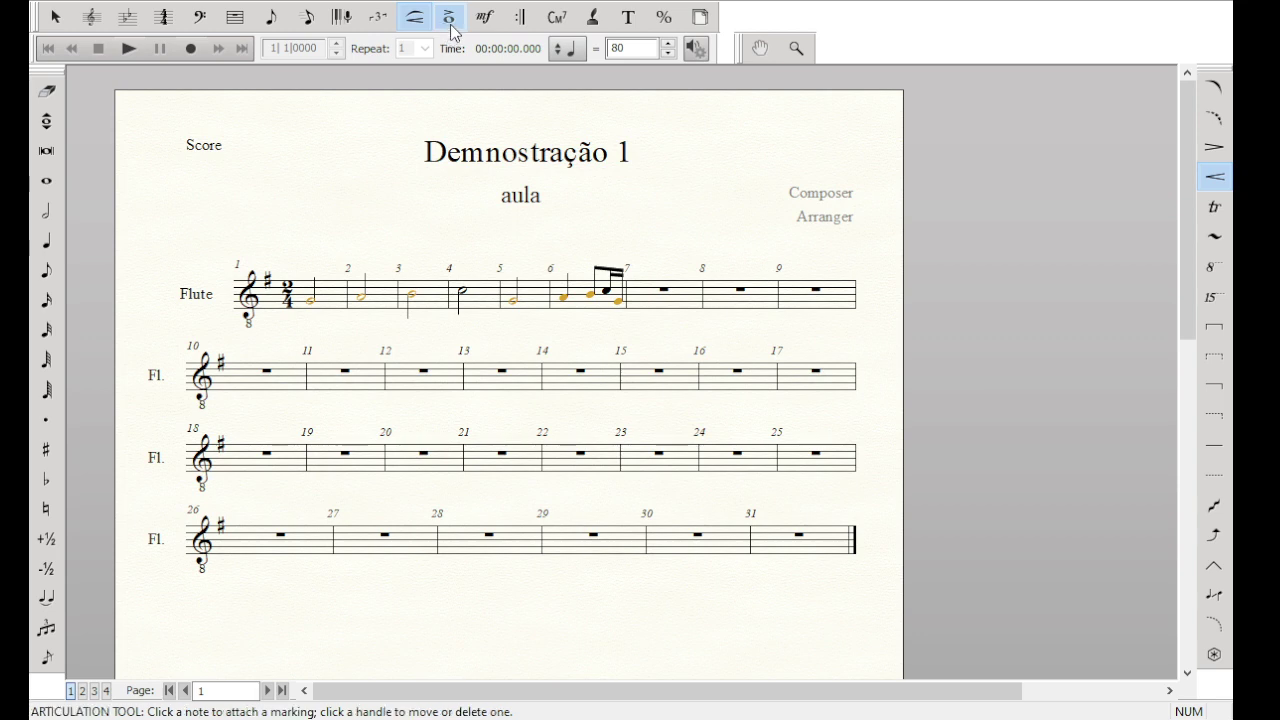
click(450, 20)
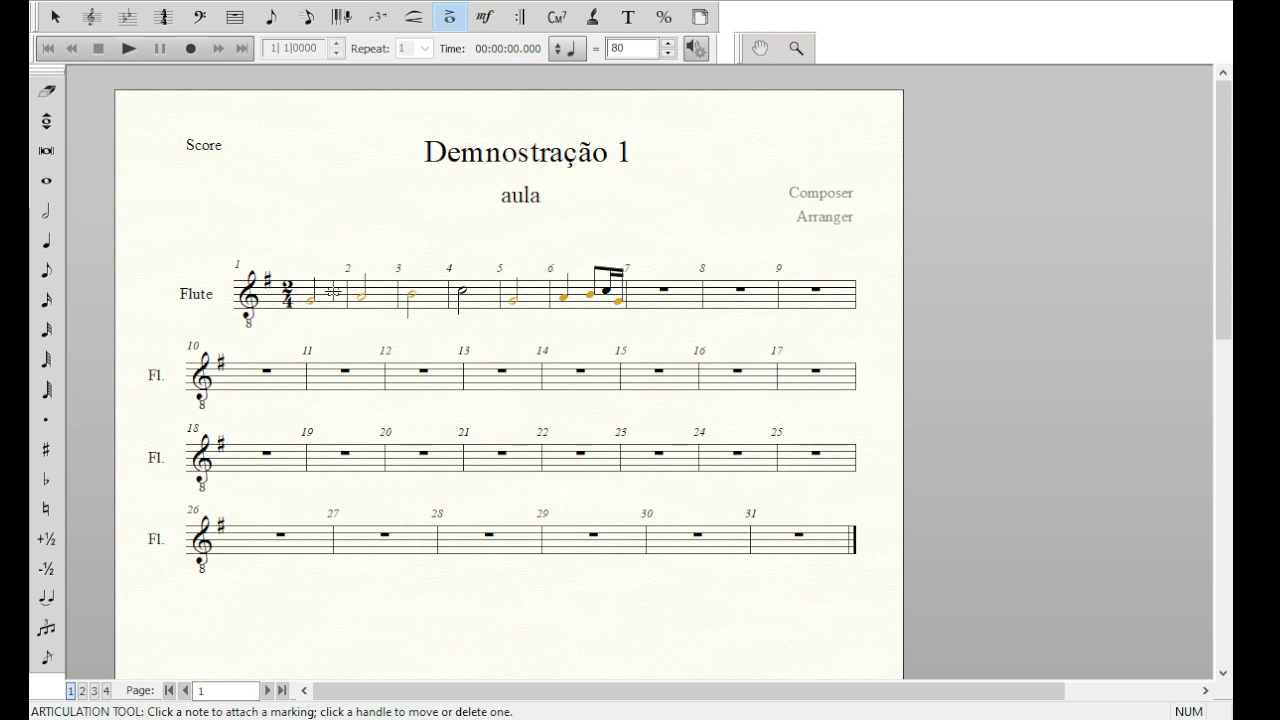
click(55, 18)
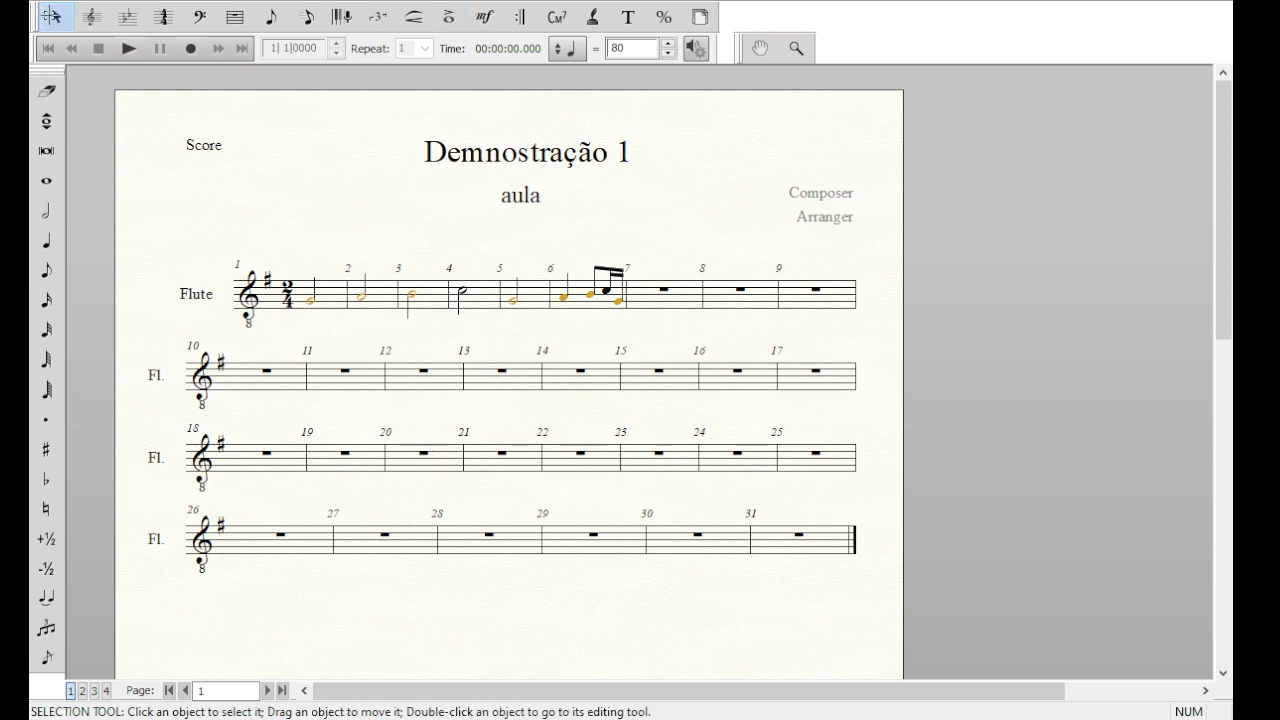
click(313, 300)
click(449, 17)
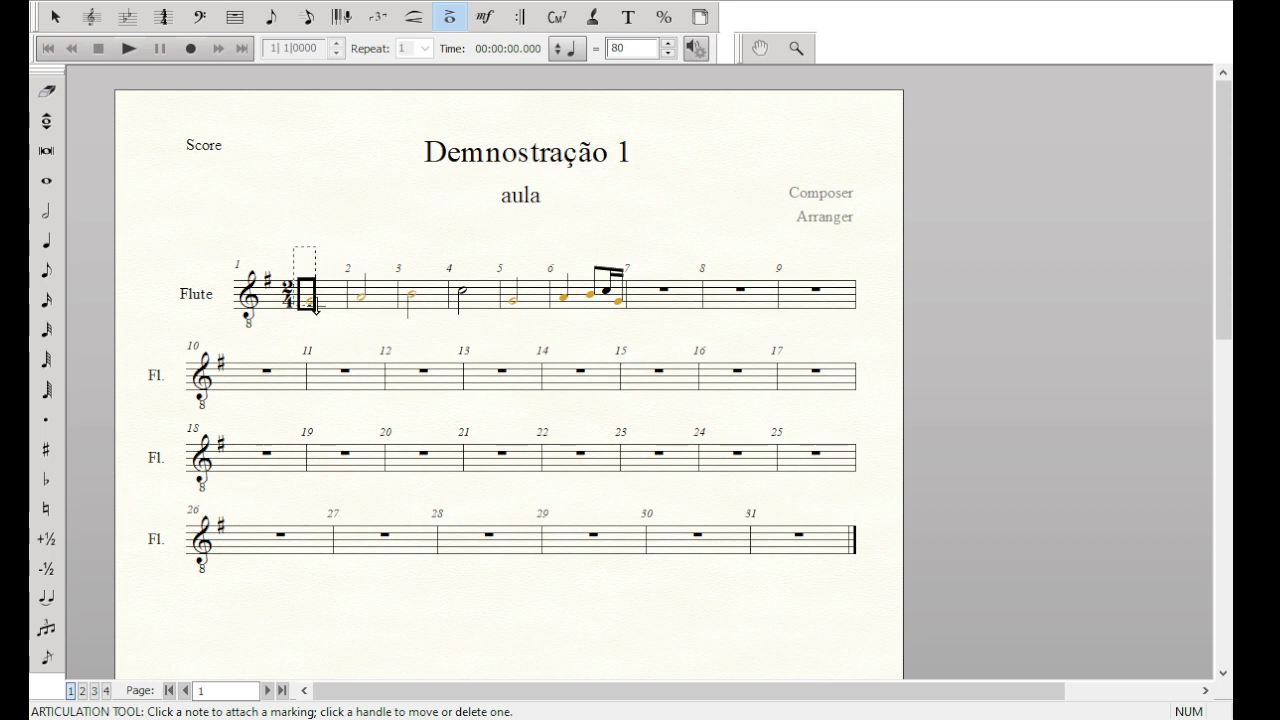
click(330, 313)
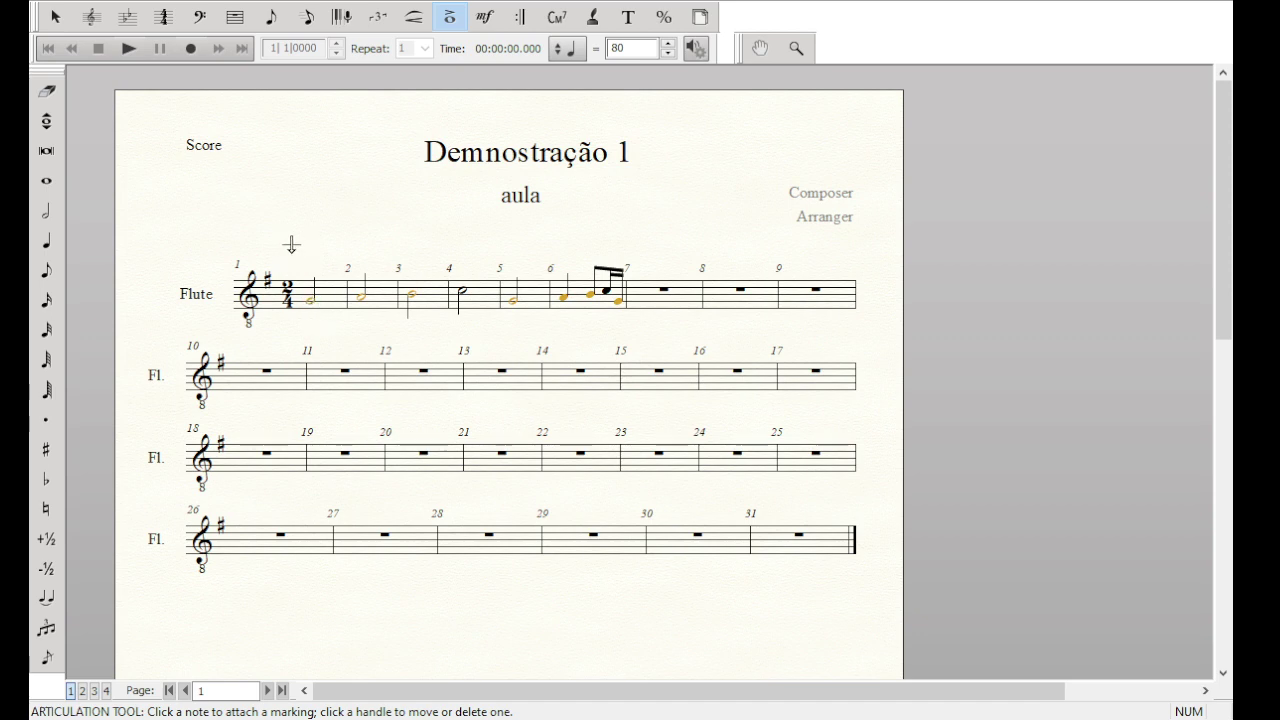
drag(291, 244, 358, 303)
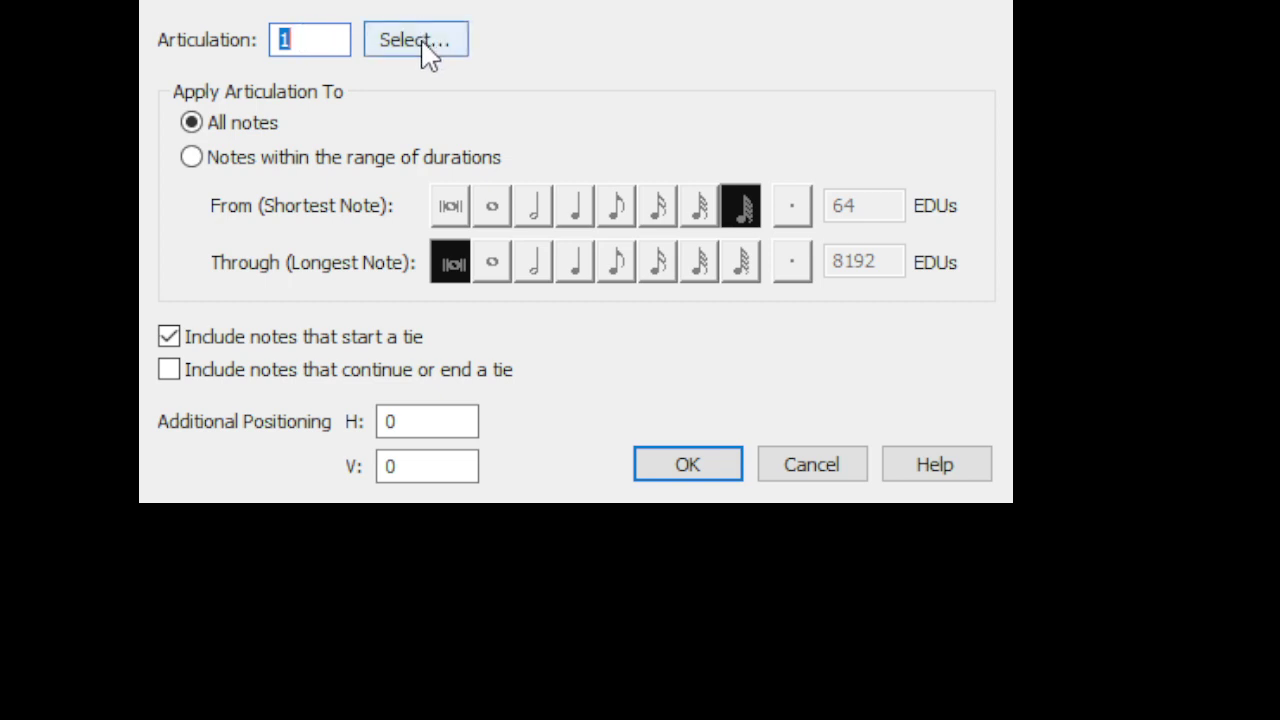
click(686, 475)
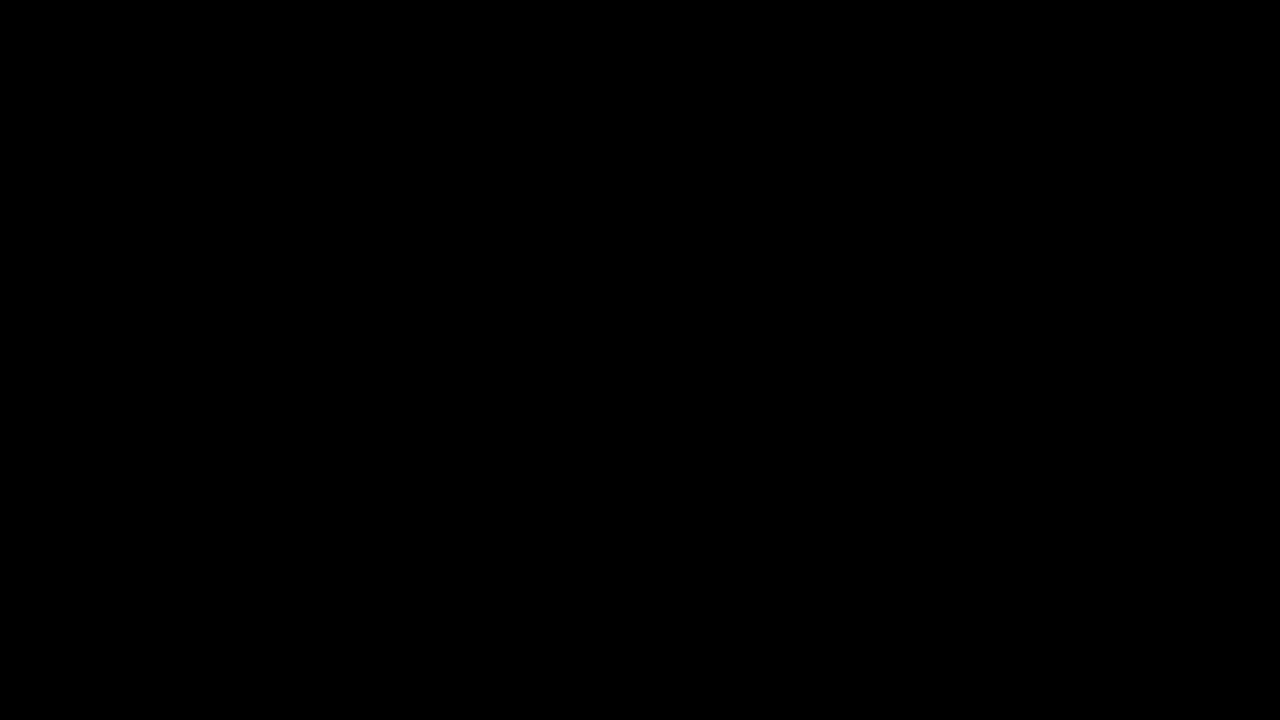